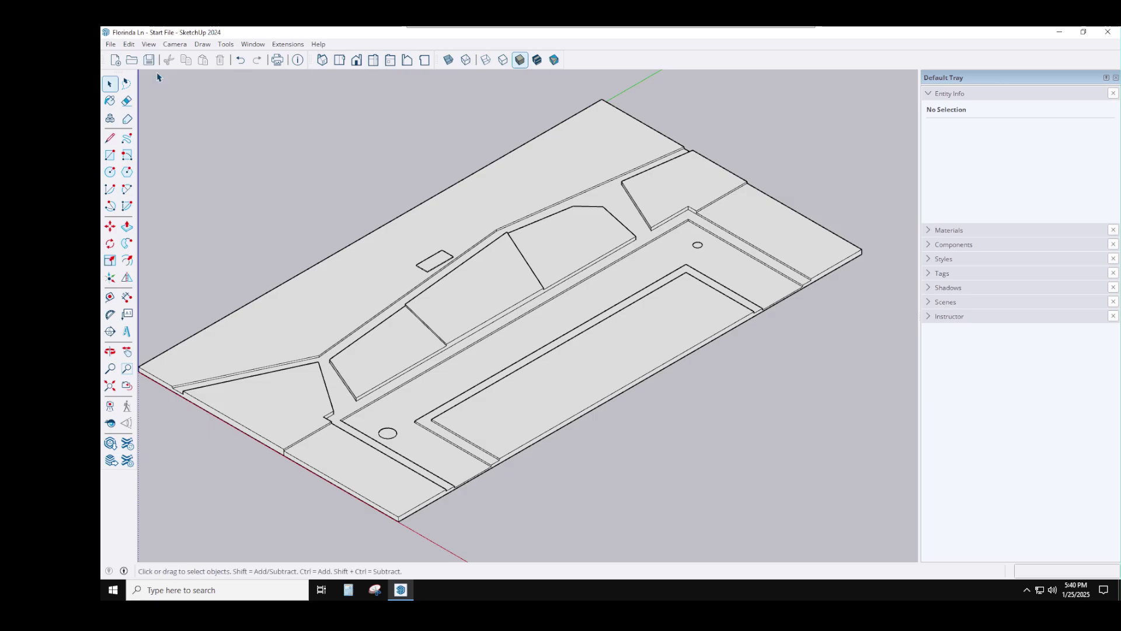
Step: Save the start file under the name Florinda Ln - ROS, replacing the existing file in the Demo Video folder
left_click(110, 45)
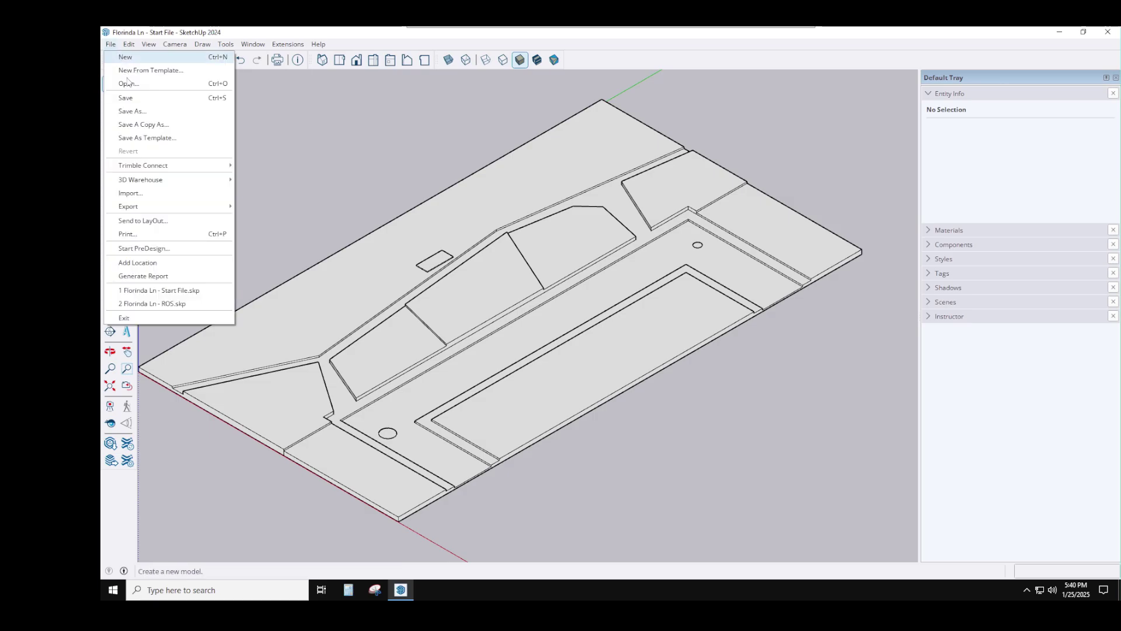
left_click(135, 112)
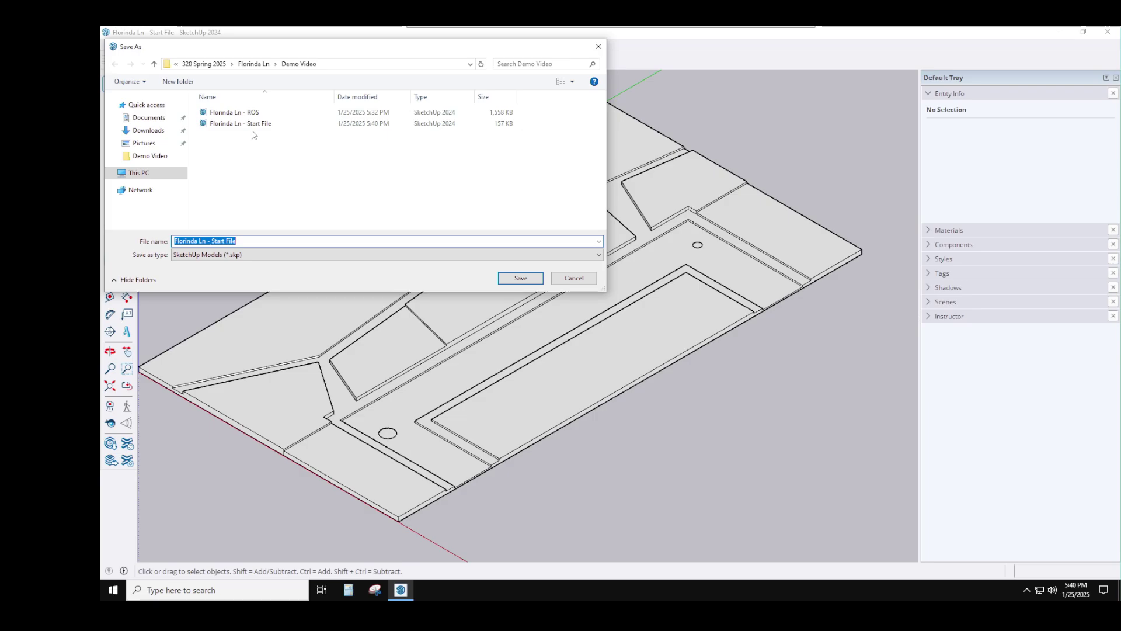
left_click(239, 112)
left_click(501, 274)
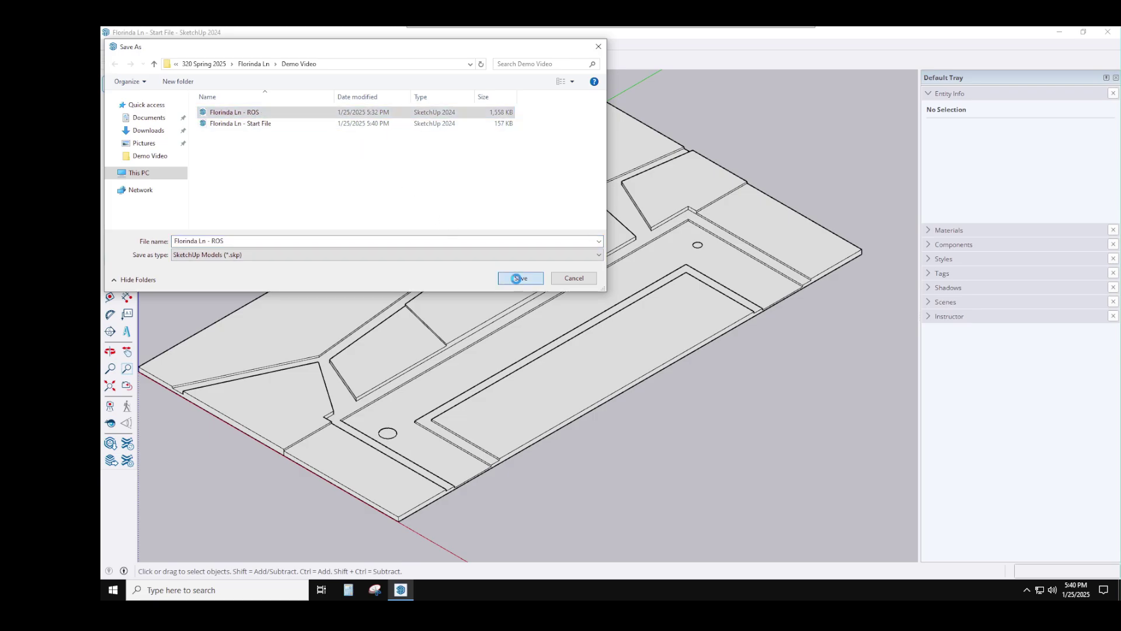
left_click(637, 308)
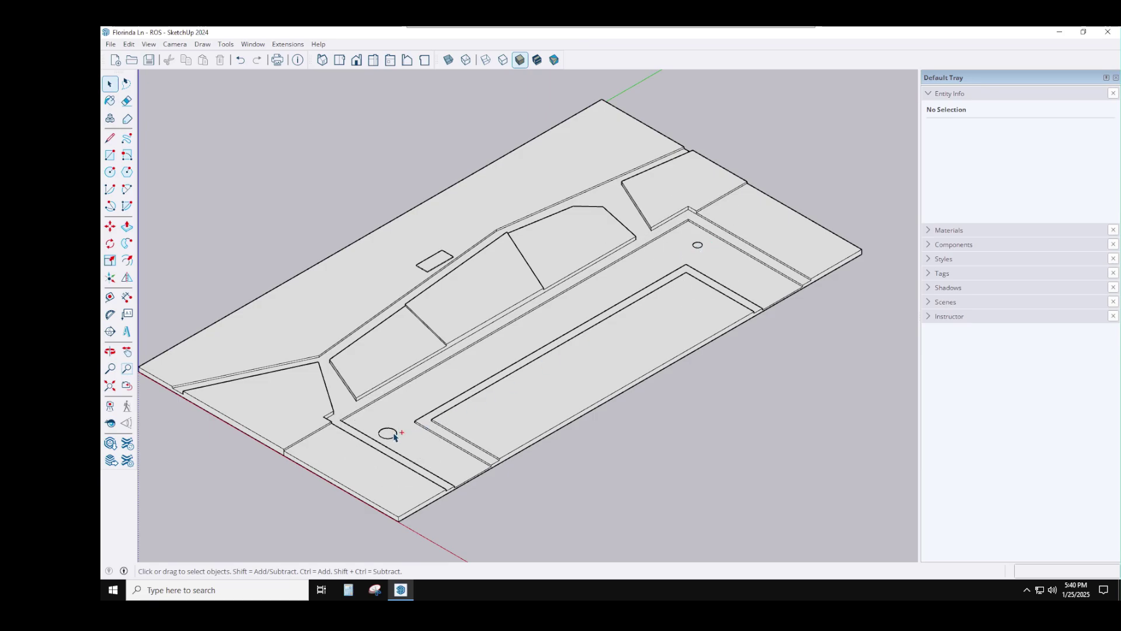
left_click(440, 262)
left_click(385, 434)
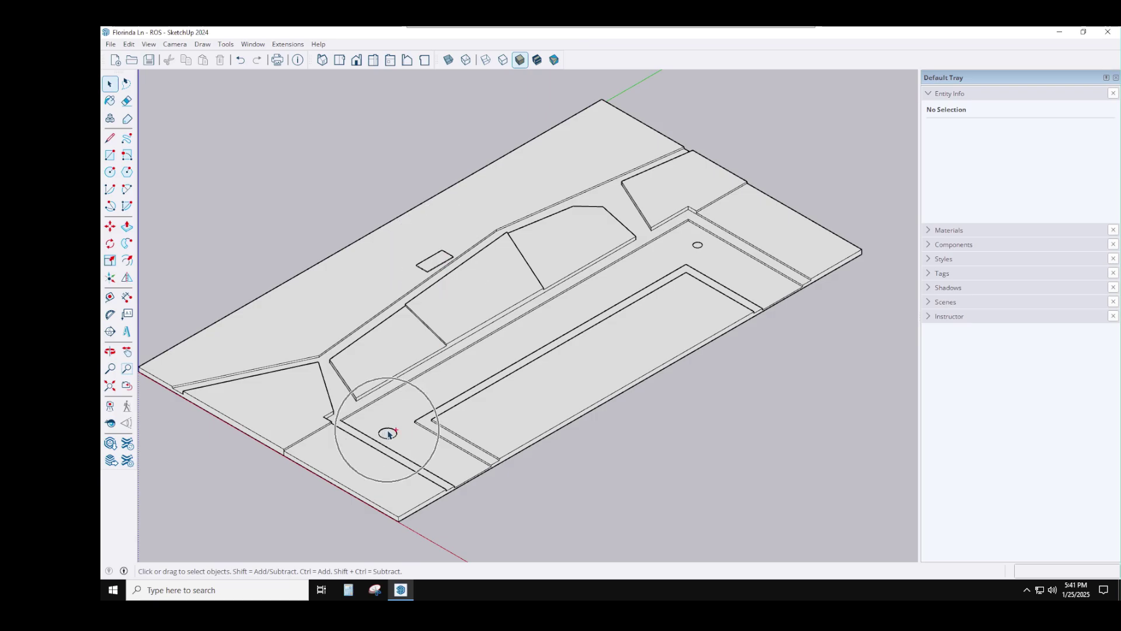
left_click(436, 264)
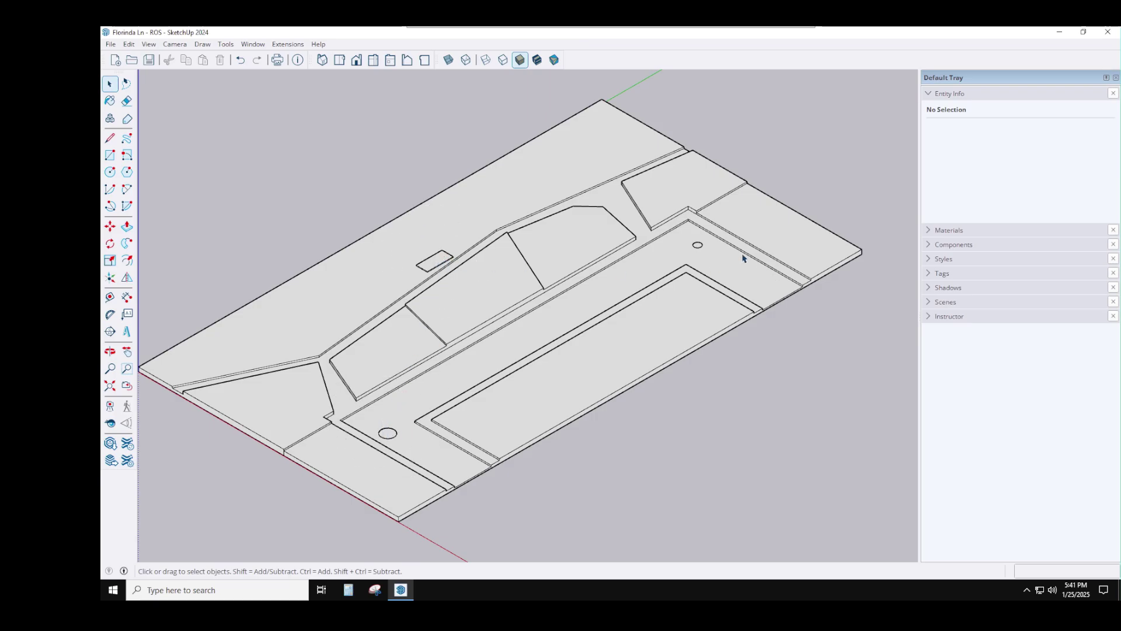
key("ctrl")
Step: Show the site model in the top view
left_click(339, 60)
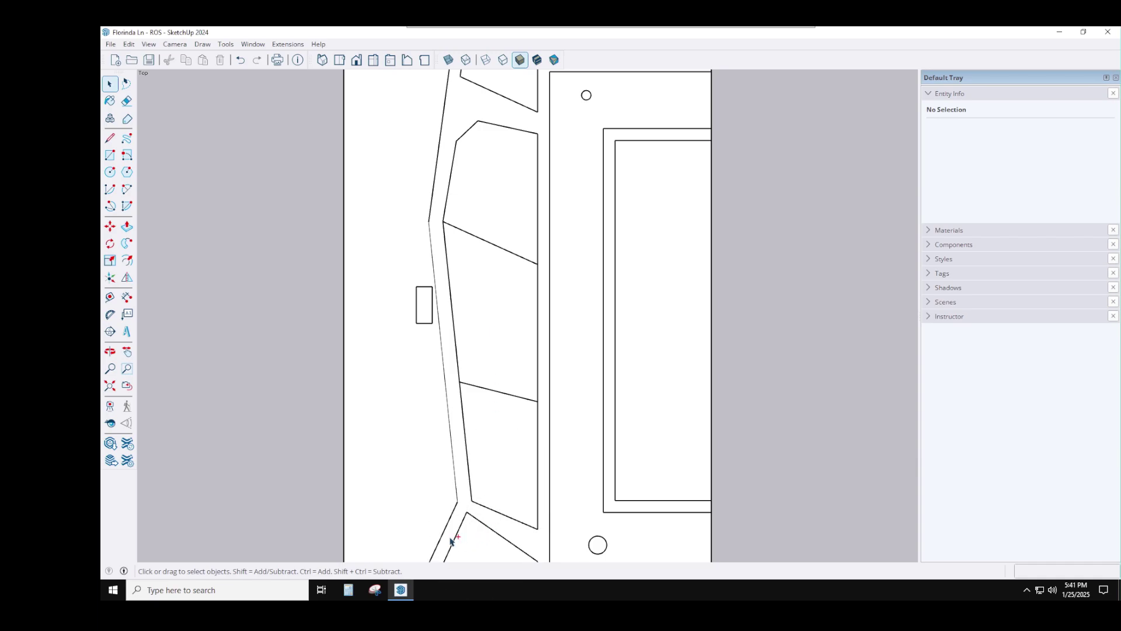
left_click(505, 191)
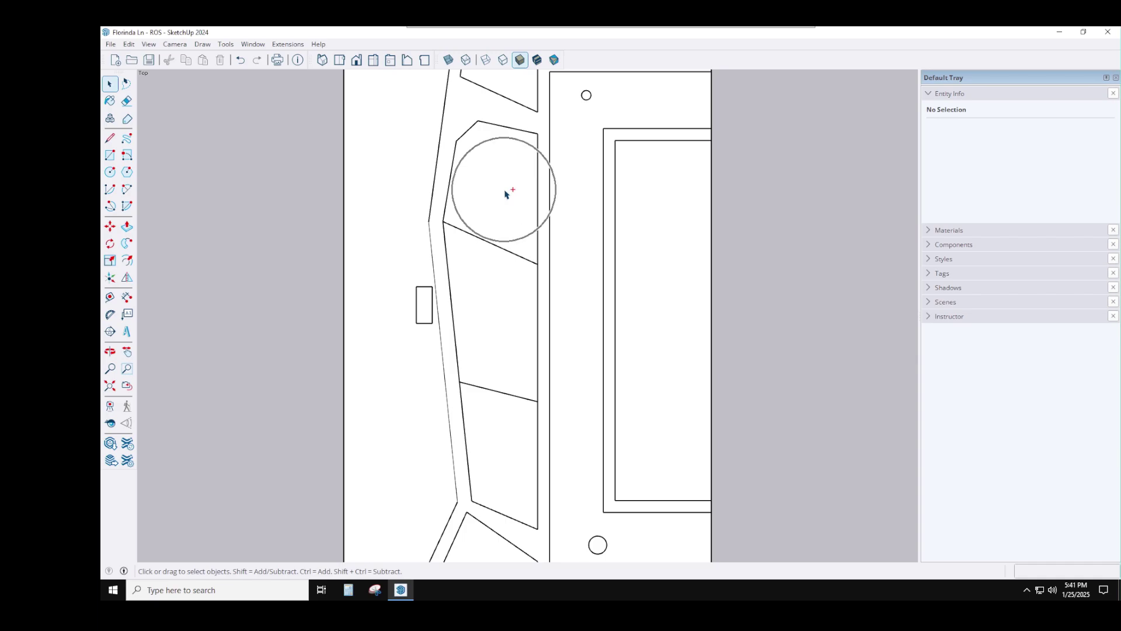
left_click(486, 298)
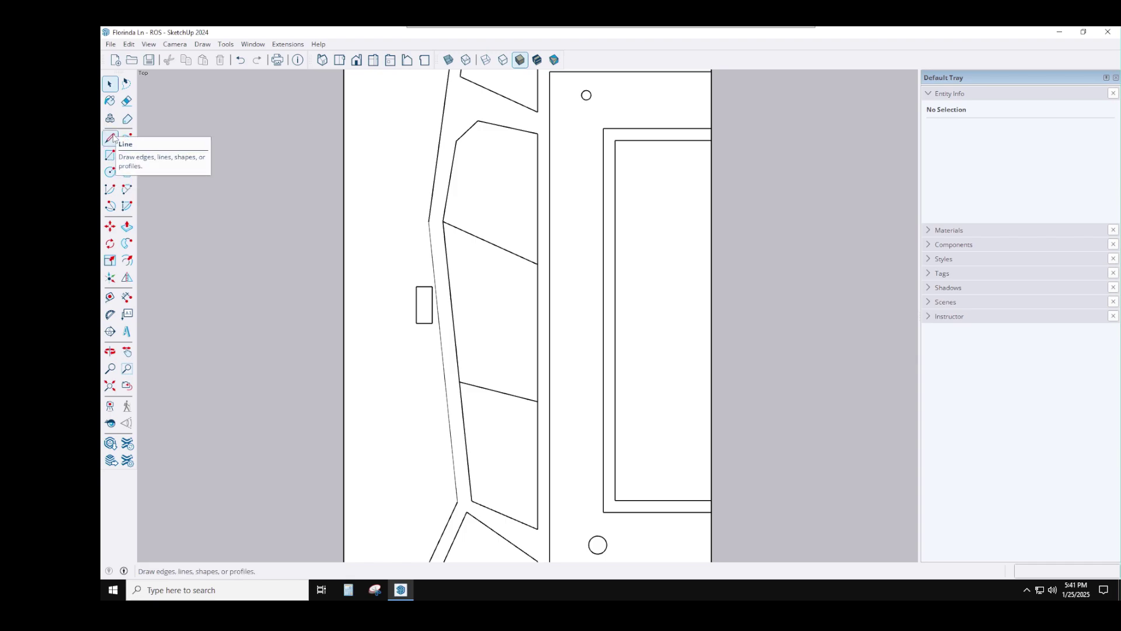
left_click(110, 172)
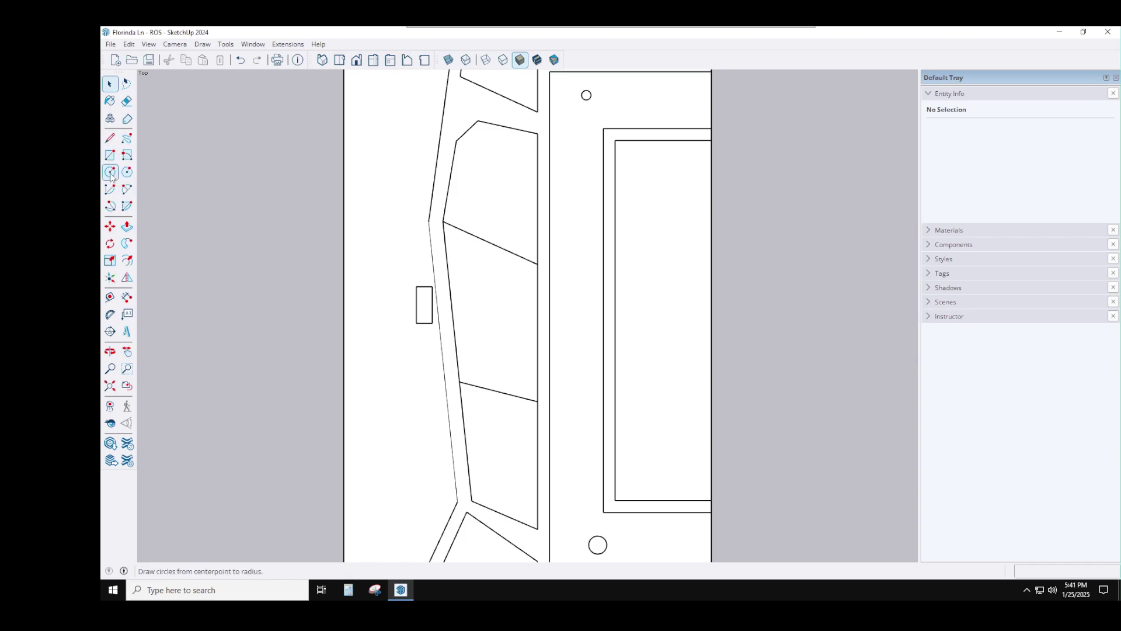
left_click(432, 304)
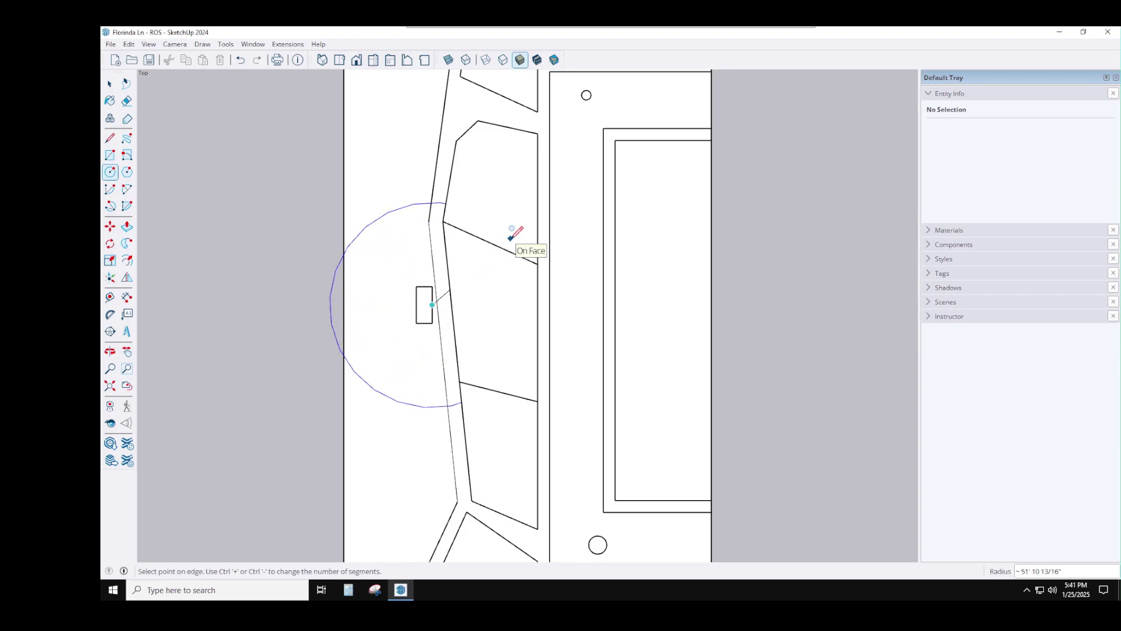
key("Escape")
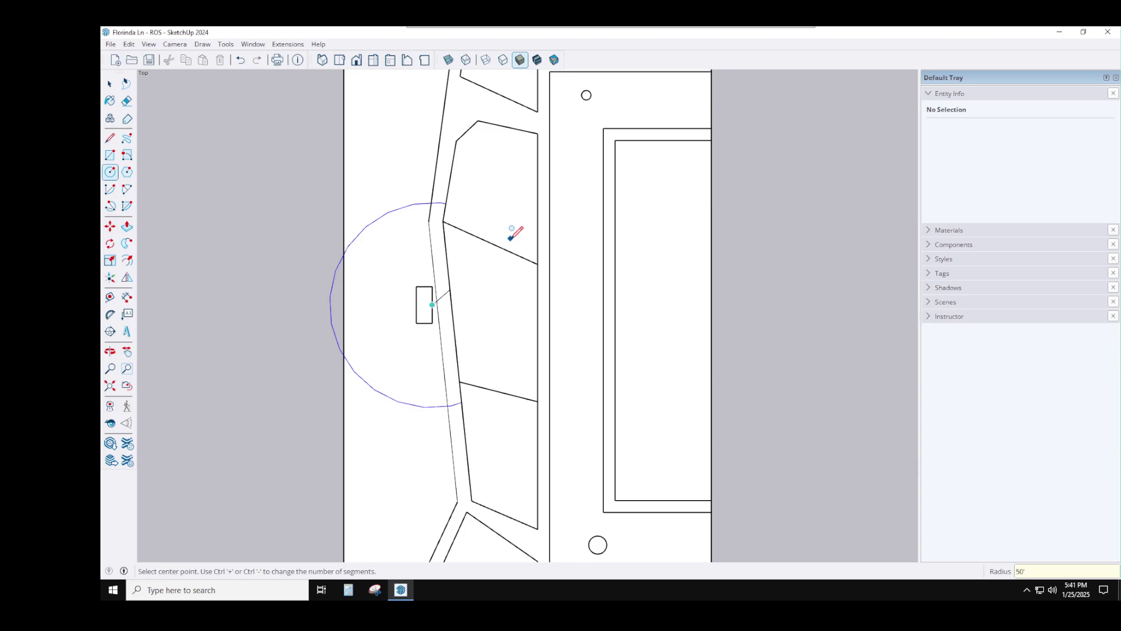
Step: Display the model as wireframe and draw a 50' radius circle centred on the midpoint of the small rectangle's right edge
left_click(484, 63)
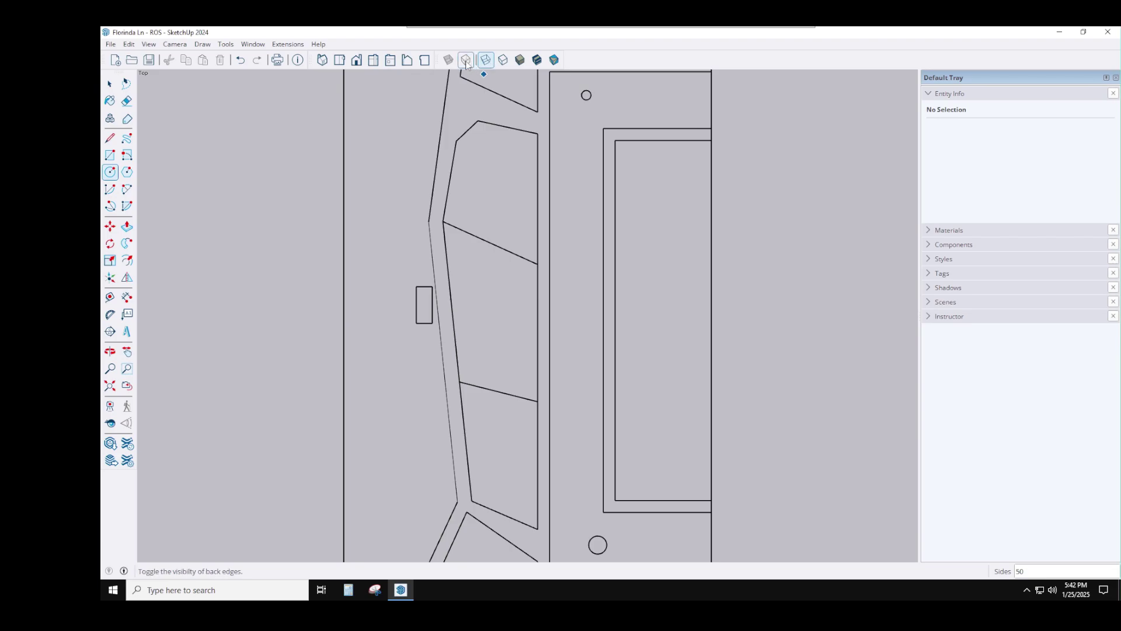
key("space")
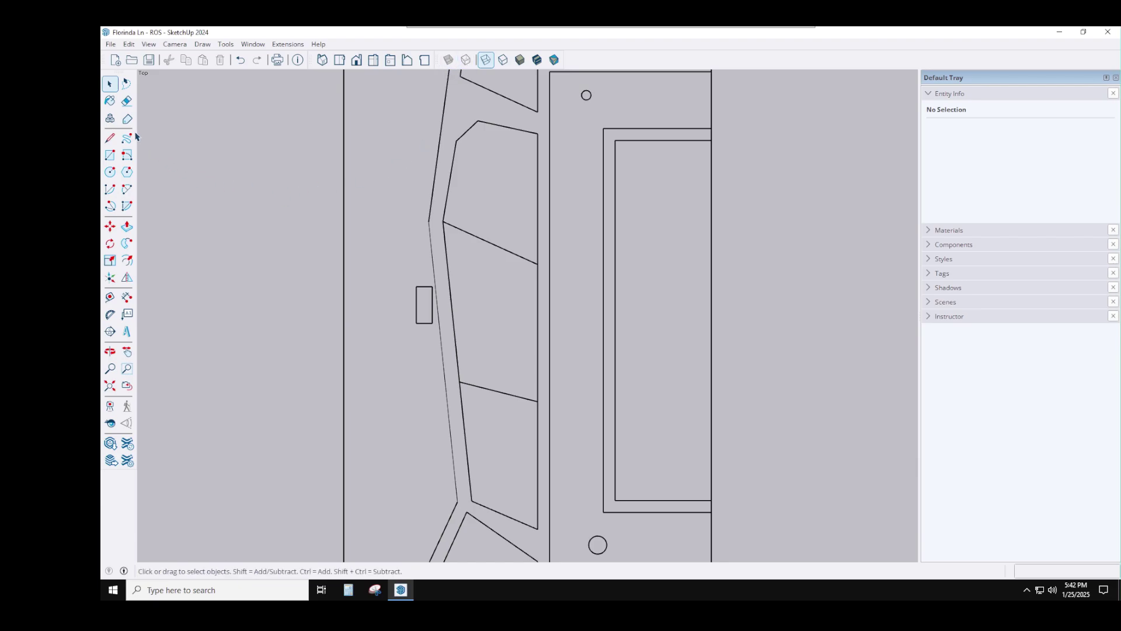
left_click(110, 172)
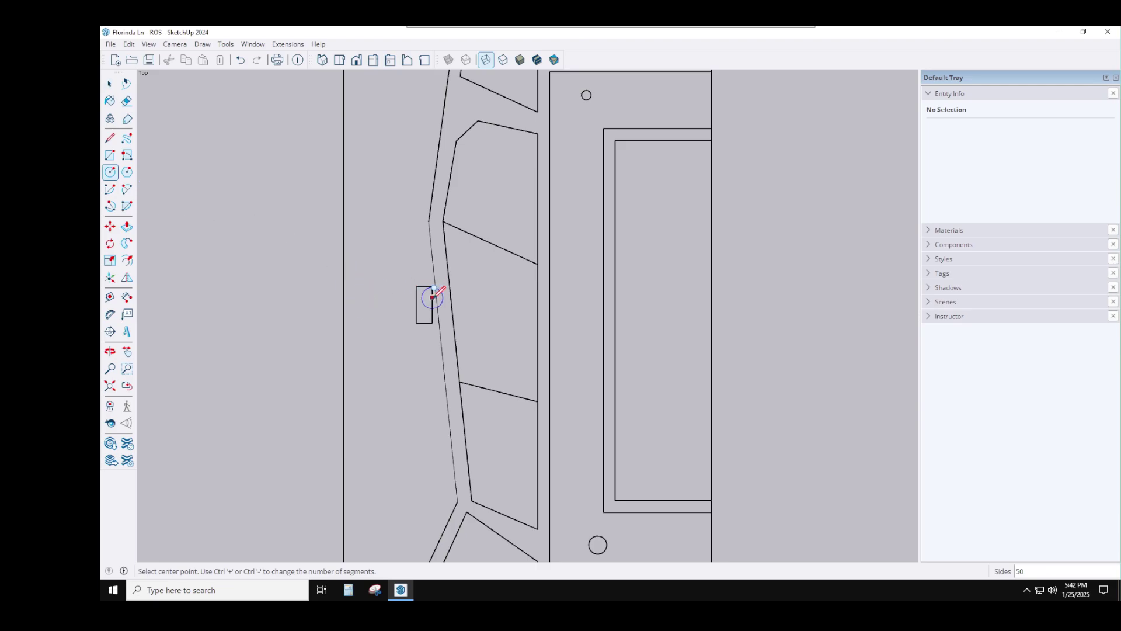
left_click(432, 304)
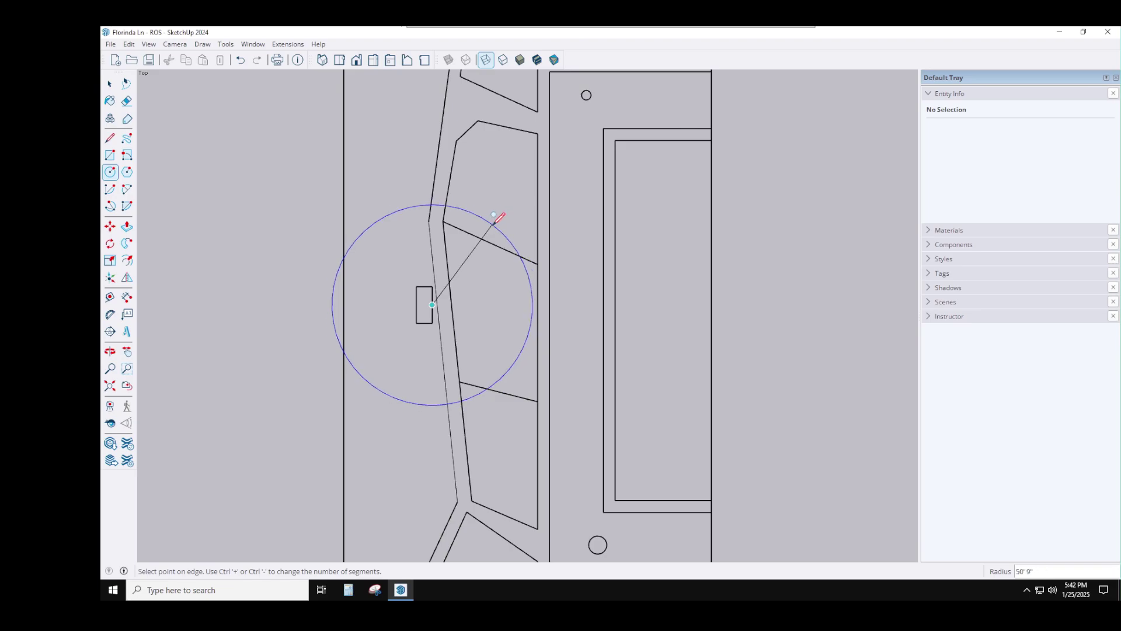
left_click(489, 224)
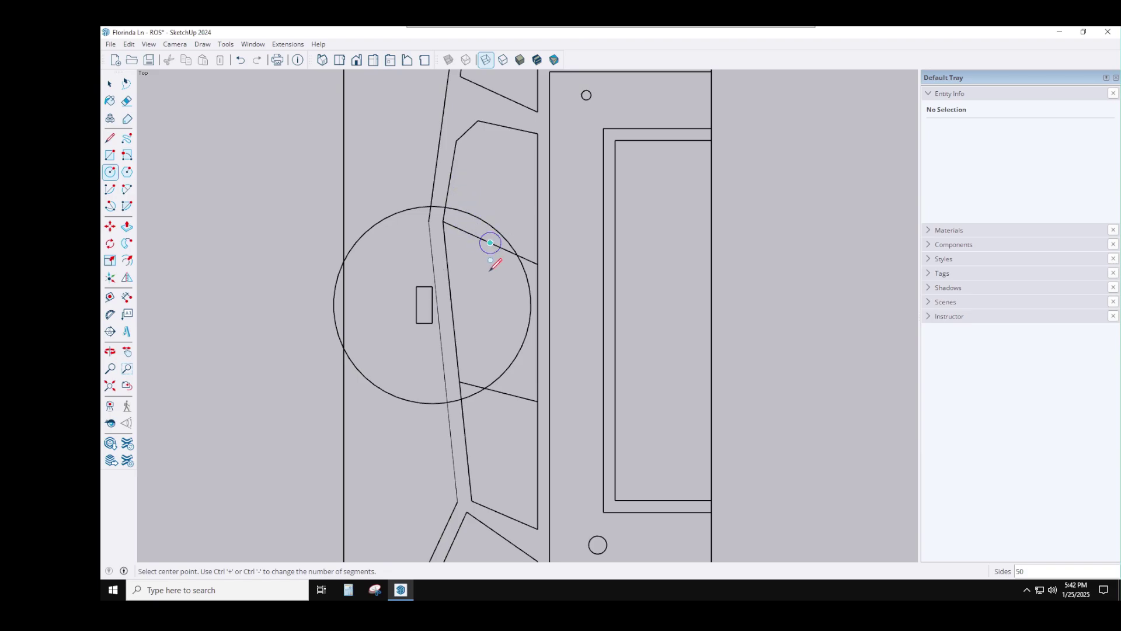
Step: Draw a 20' by 30' rectangle within the outline of the lot with the chamfered corner, just beyond the circle's upper edge
left_click(110, 155)
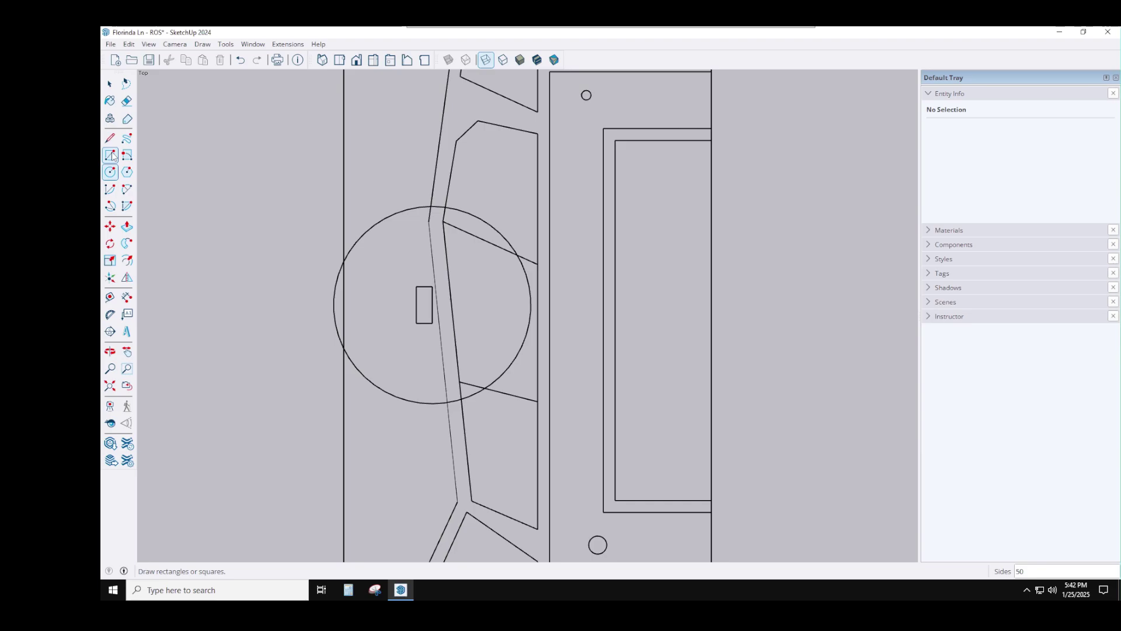
left_click(468, 223)
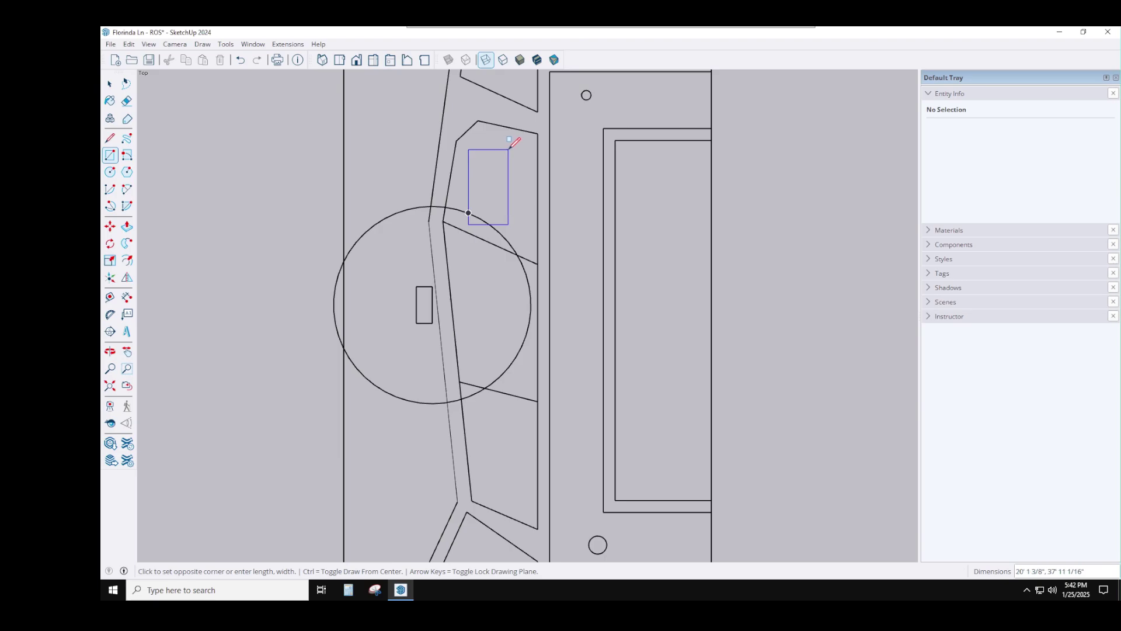
type("20',30")
key("Return")
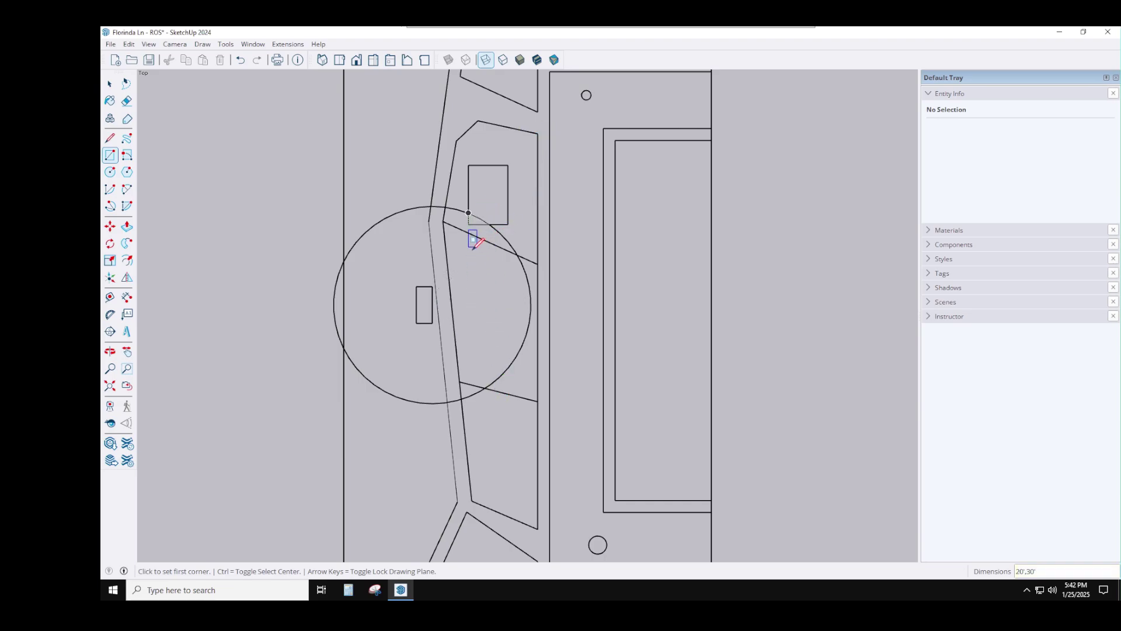
Step: Draw another 20' by 30' rectangle within the middle lot's outline, beside the small rectangle and inside the circle
left_click(469, 272)
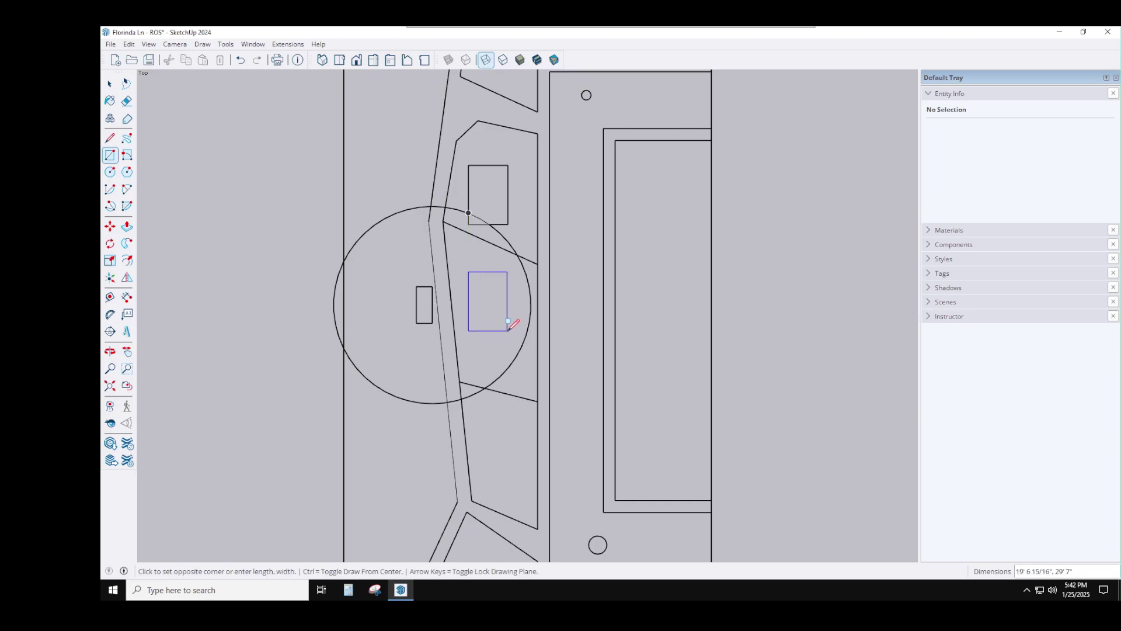
type("20")
type(",30")
key("Return")
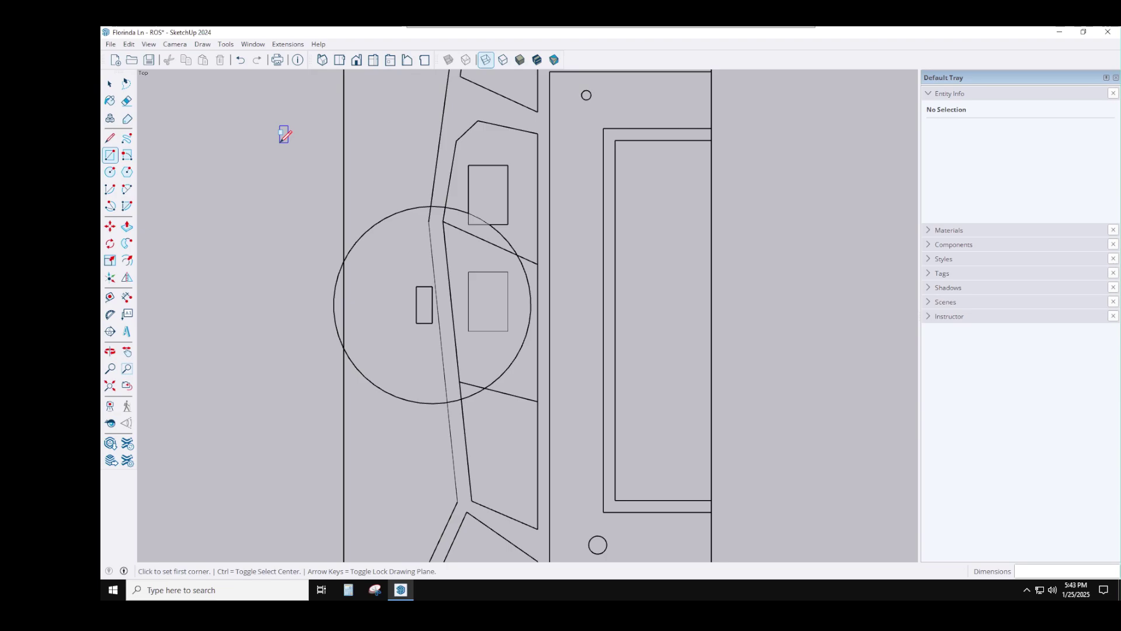
Step: Switch to the isometric view with hidden-line display and pick the chamfered lot's top face for Push/Pull
left_click(323, 63)
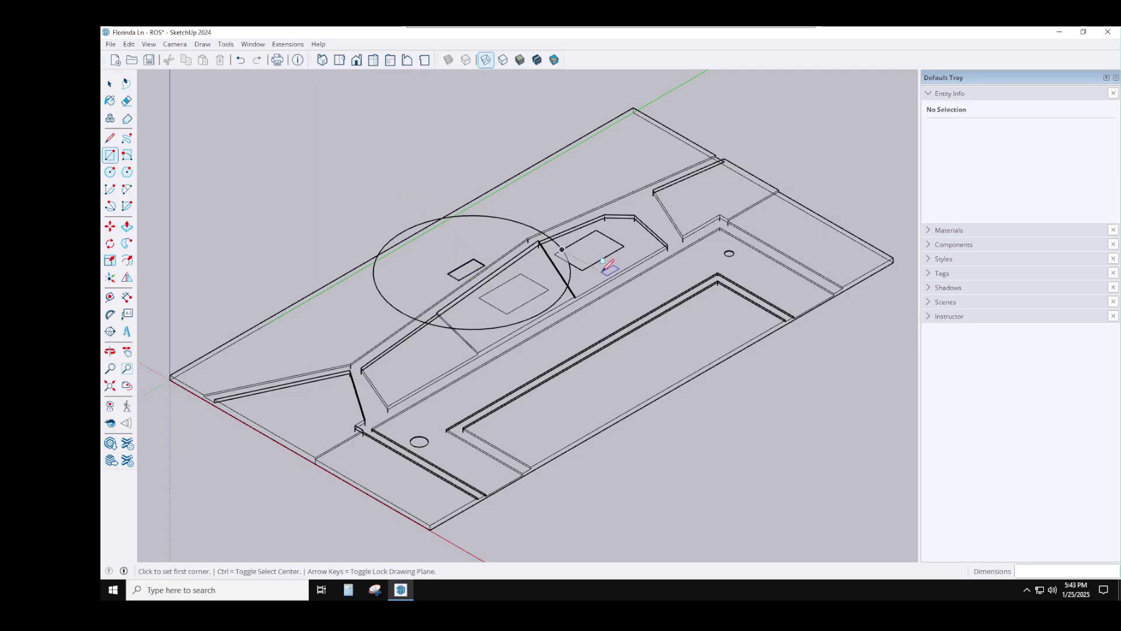
scroll(609, 268, "up", 2)
left_click(110, 206)
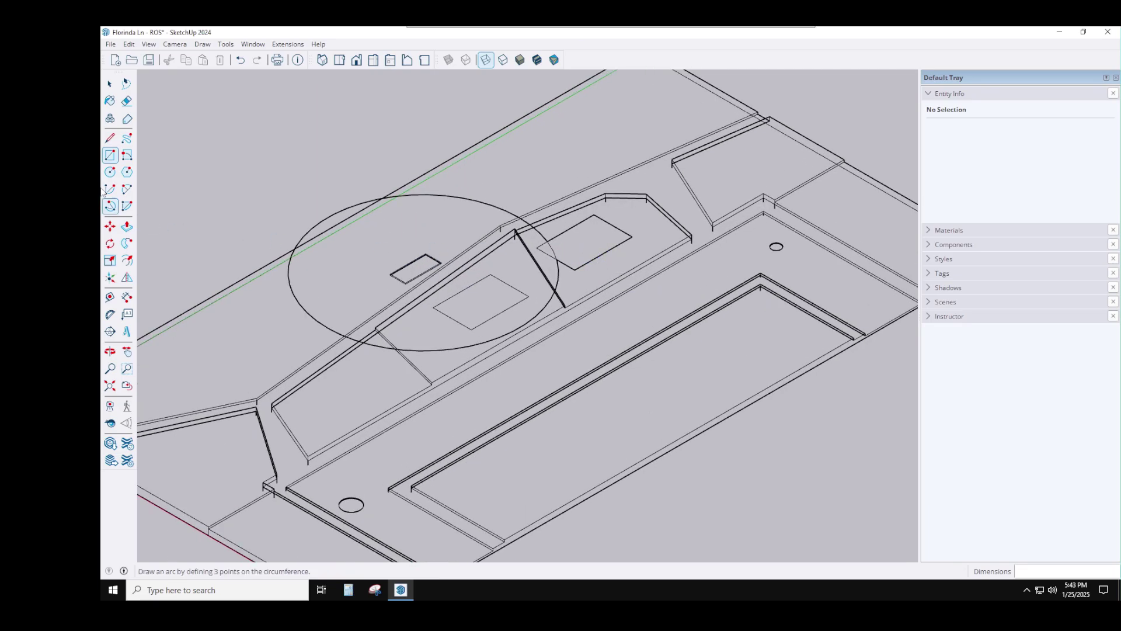
left_click(126, 226)
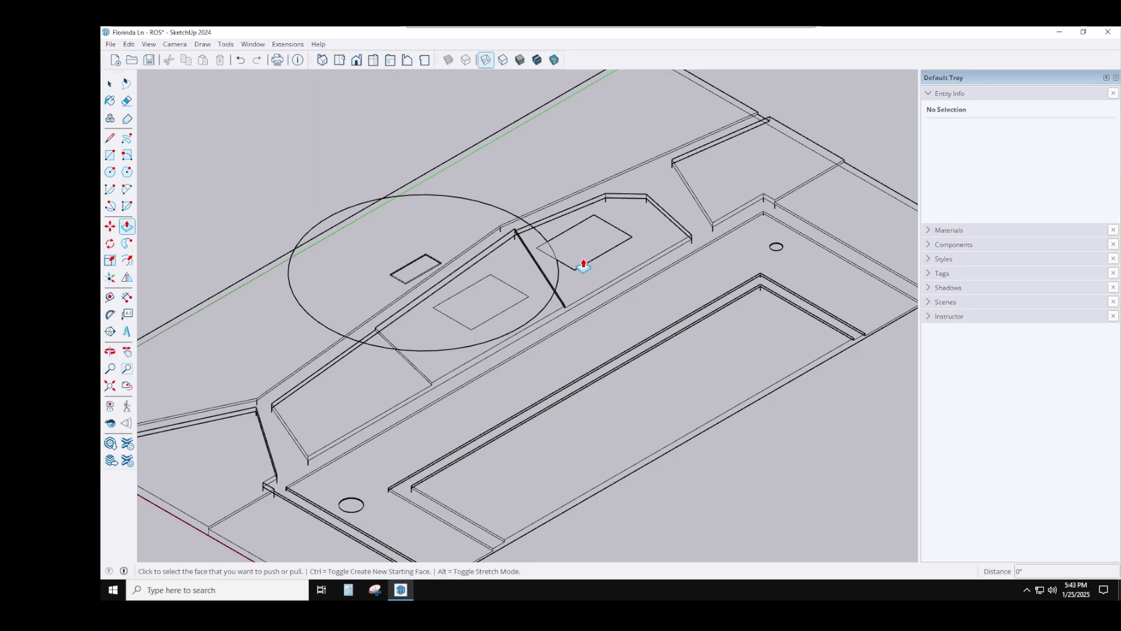
left_click(502, 61)
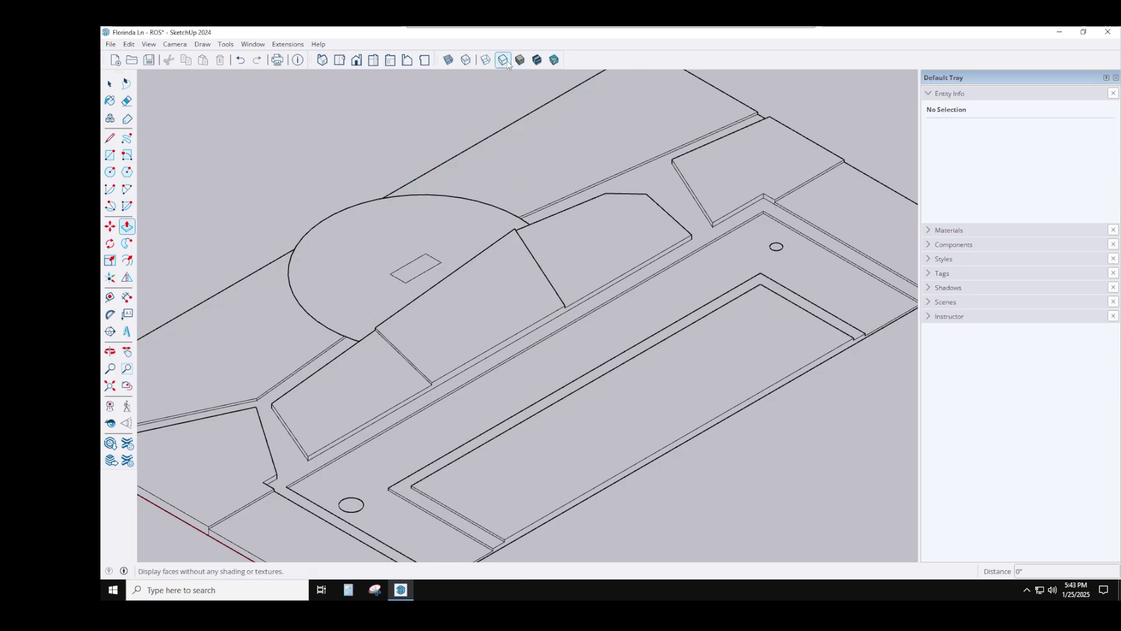
left_click(595, 258)
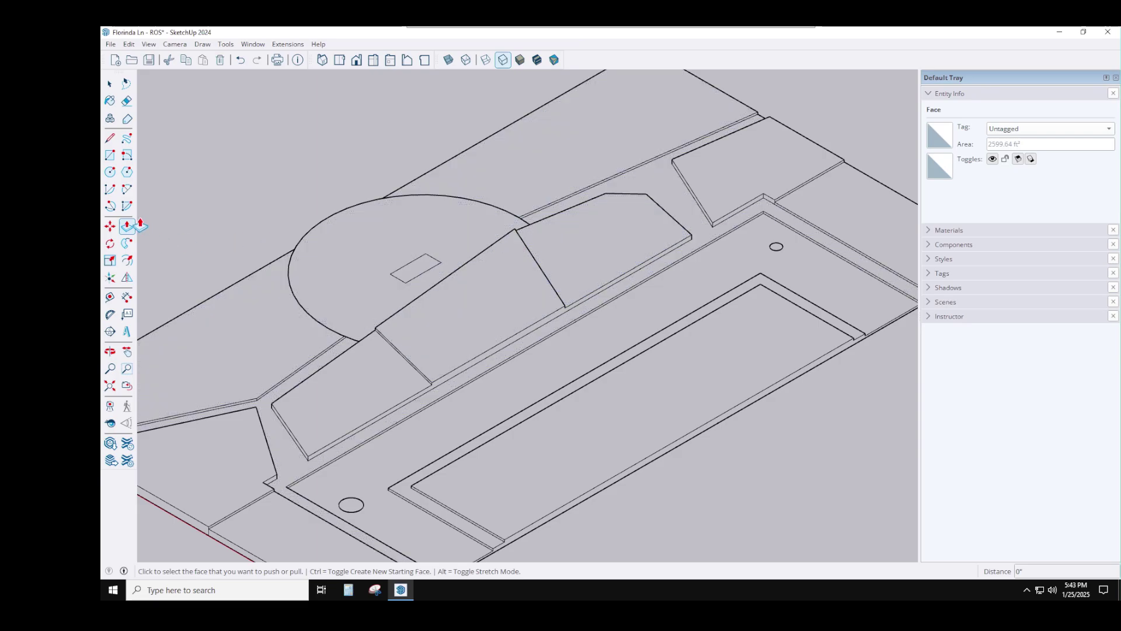
Step: Draw a 20' by 30' rectangle directly on the top face of the lot with the chamfered corner
left_click(111, 156)
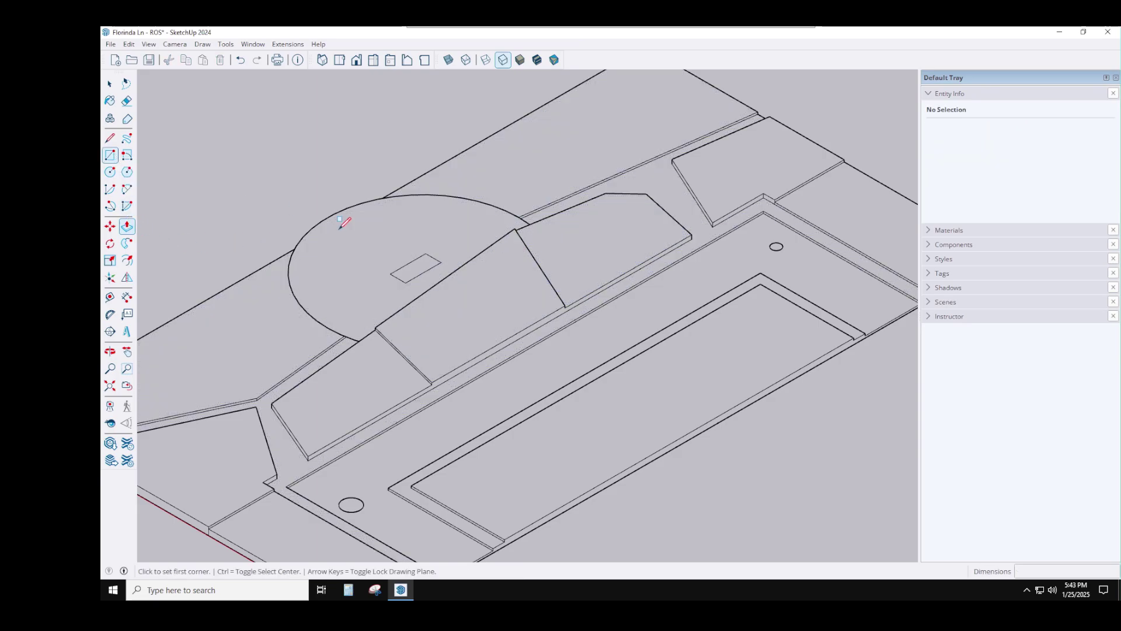
left_click(536, 244)
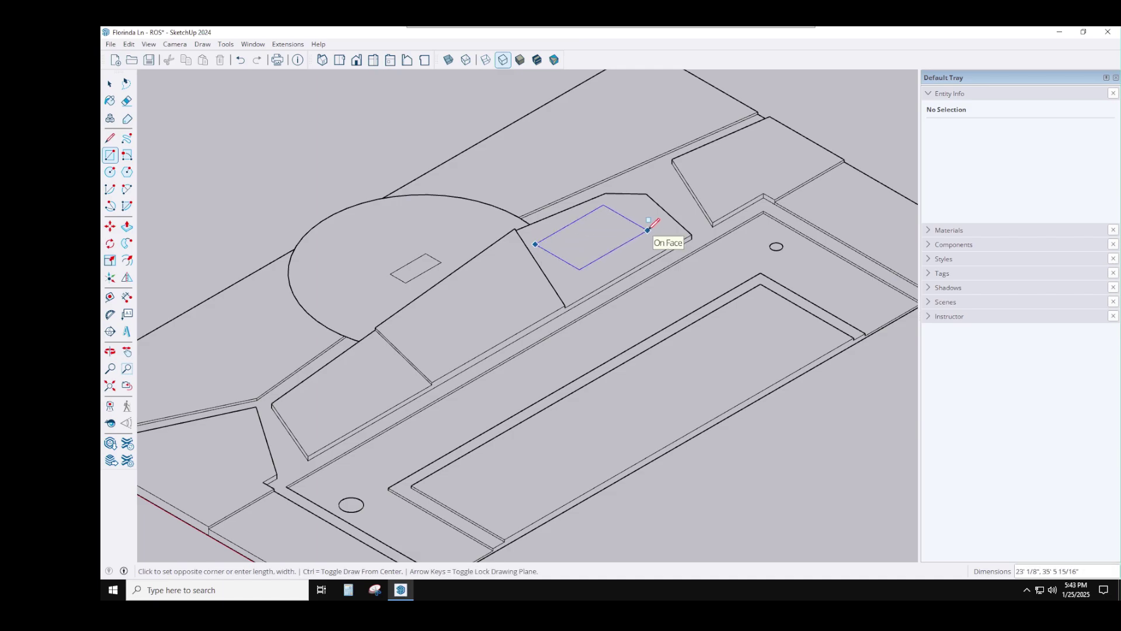
type("20',30")
key("Return")
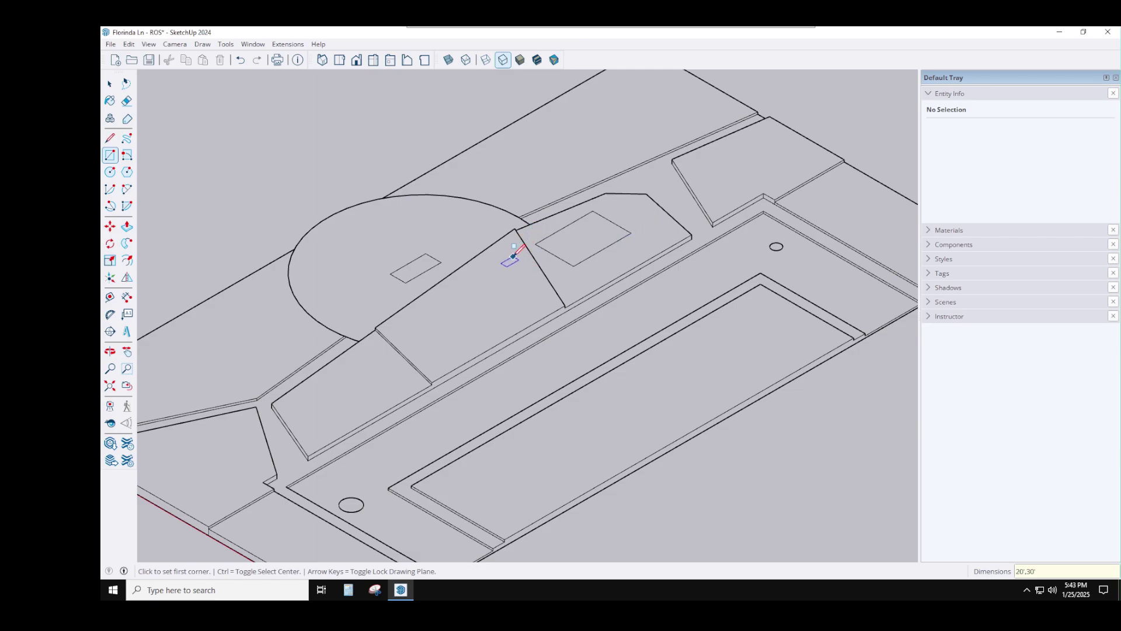
Step: Draw a 20' by 30' rectangle on the middle lot's top face, starting near its border with the chamfered lot
left_click(514, 256)
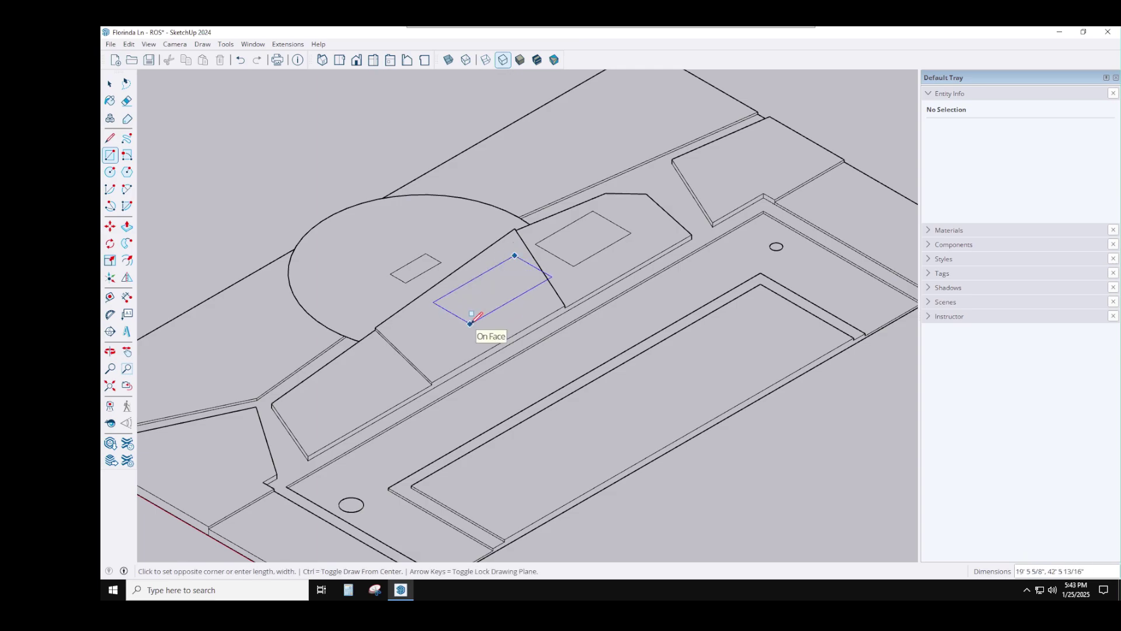
key("Escape")
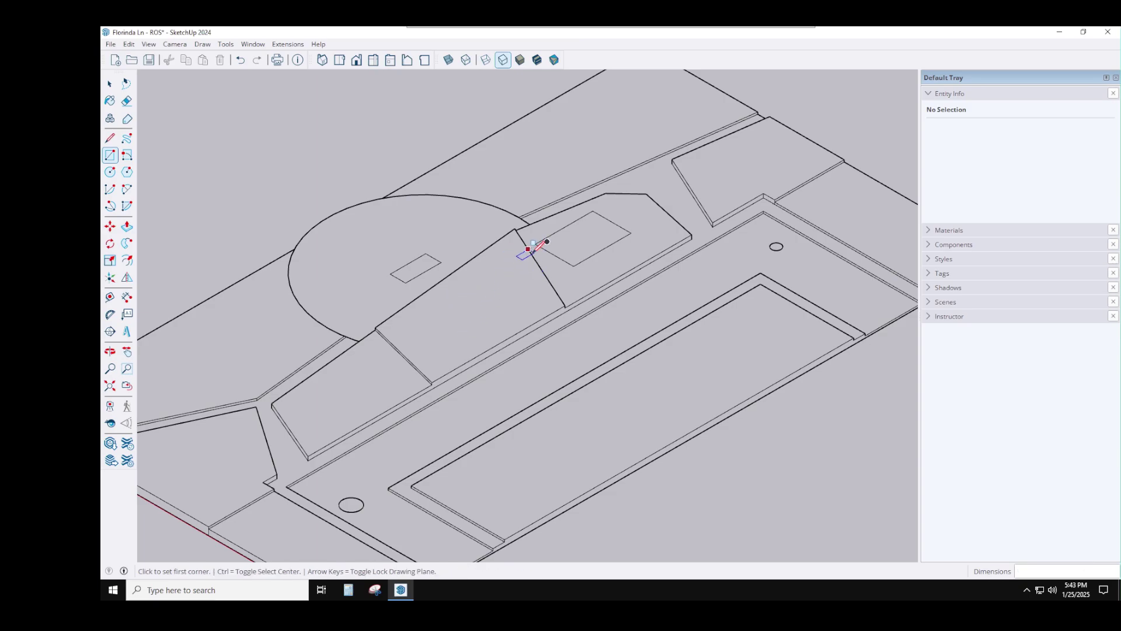
left_click(504, 265)
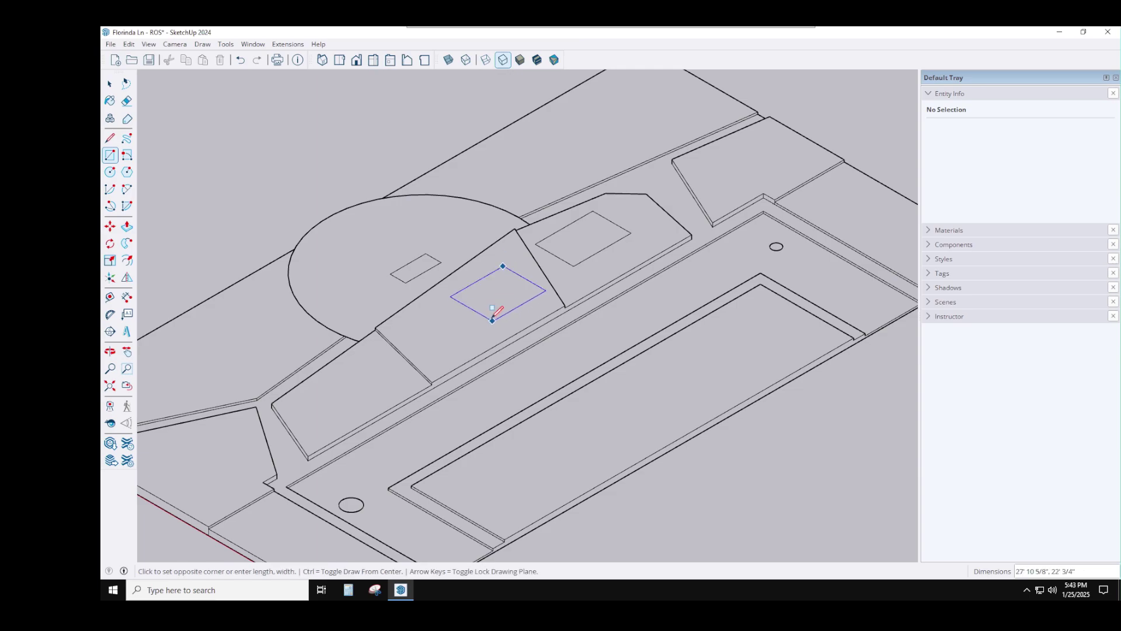
type("20',30")
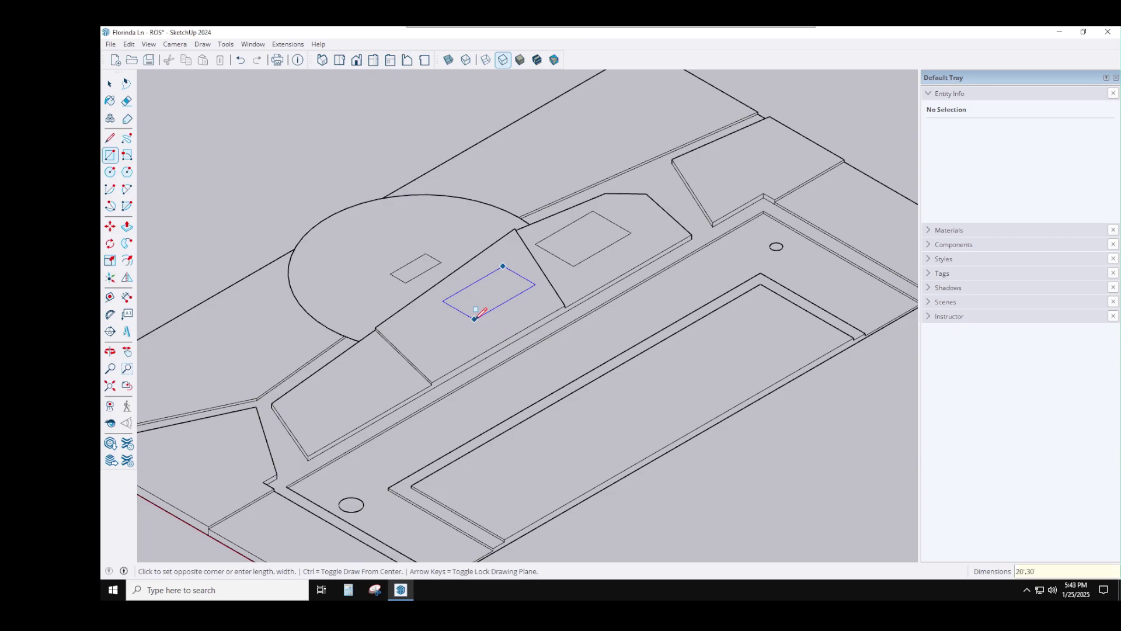
key("Return")
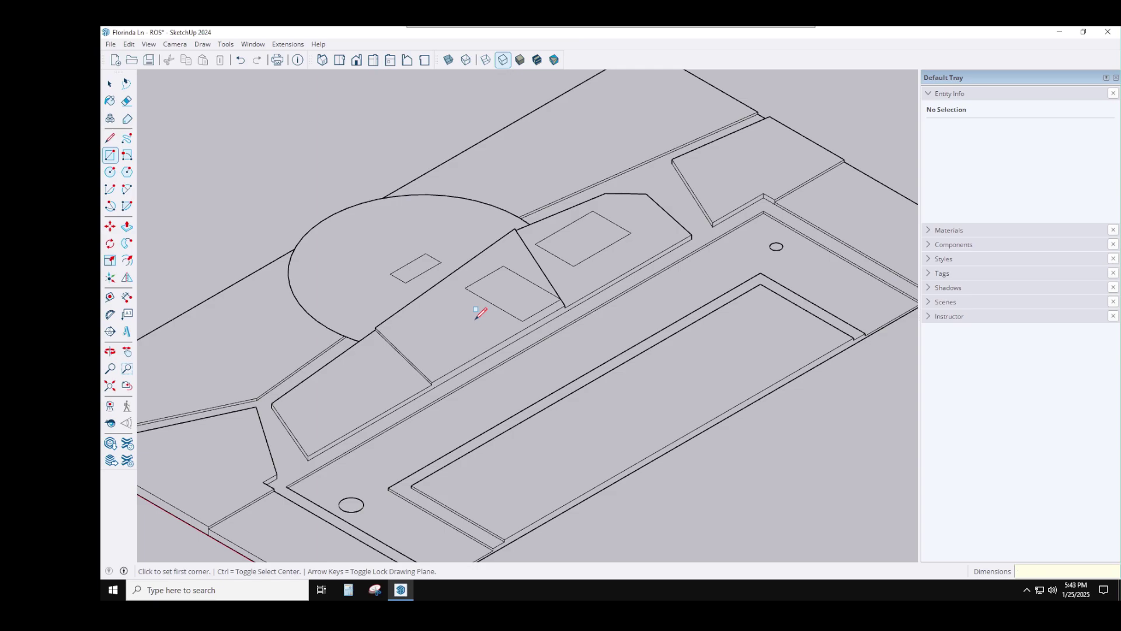
Step: Undo the middle lot's last rectangle and redraw it 30' by 20' on the same top face, starting nearer the street-side edge
key("ctrl+z")
left_click(511, 263)
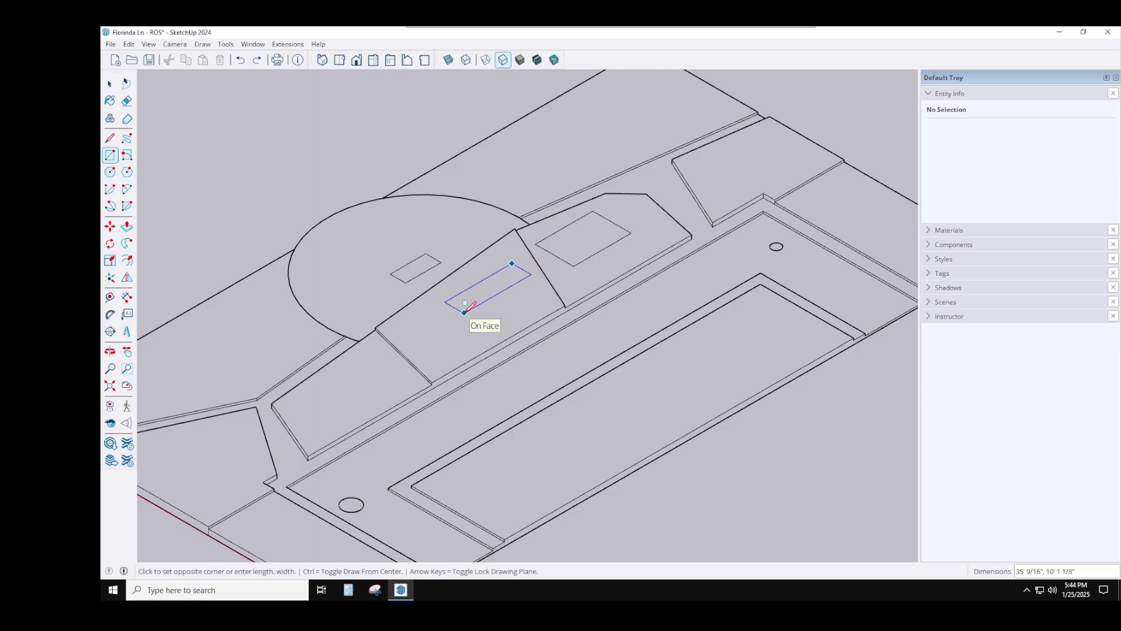
type("30',20'")
key("Return")
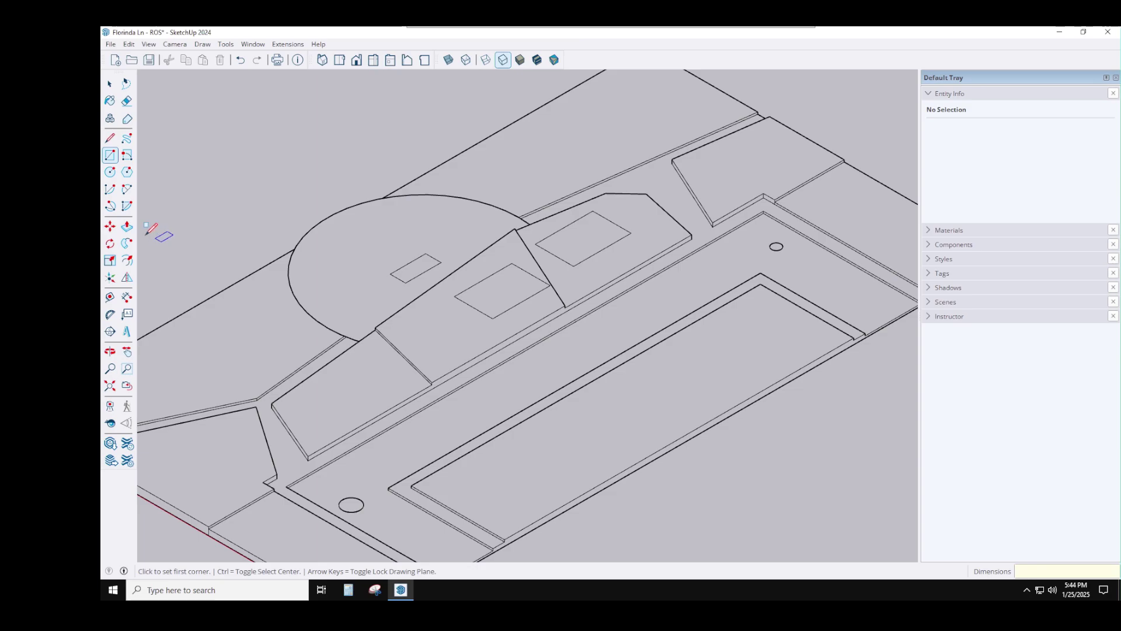
Step: Raise the 20' by 30' rectangles on the chamfered lot and the middle lot by 1' with Push/Pull
left_click(127, 226)
left_click(585, 255)
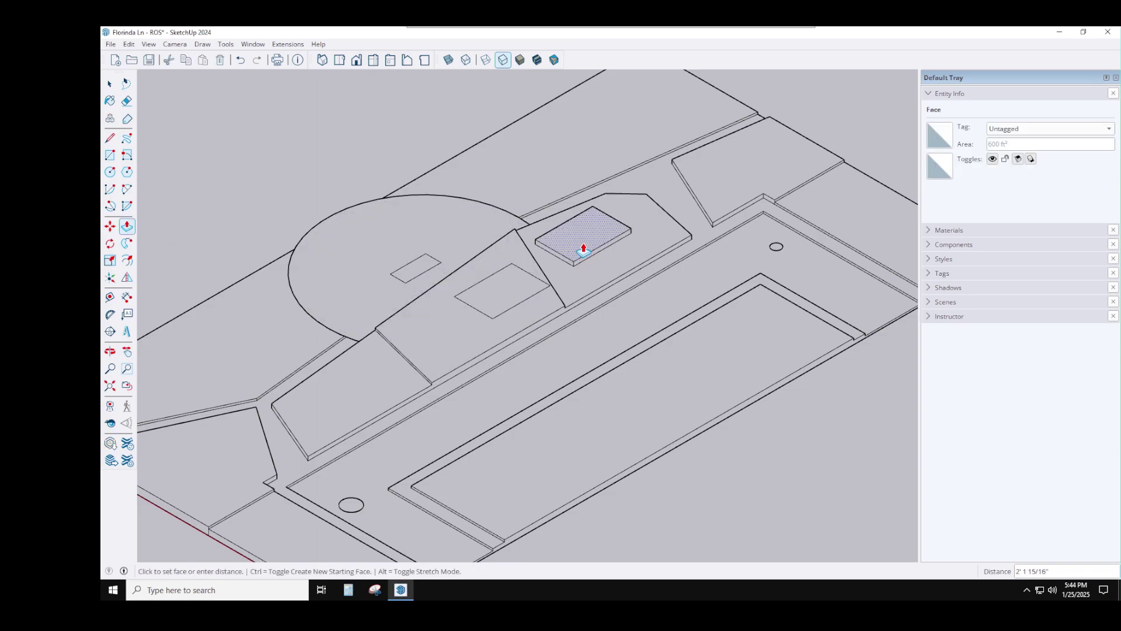
key("Return")
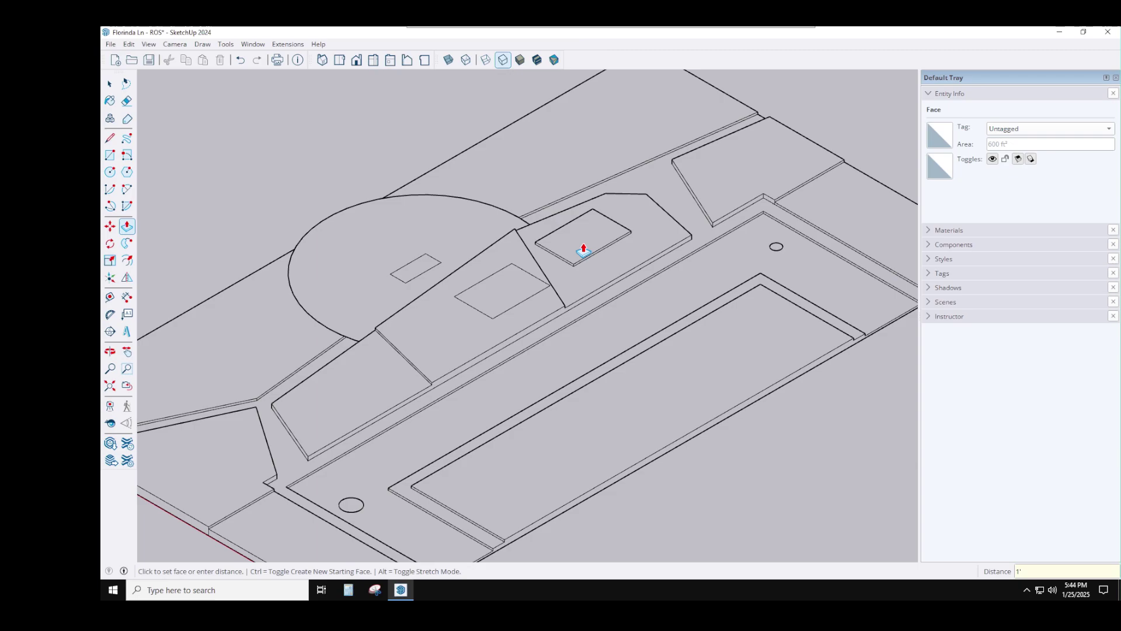
left_click(501, 296)
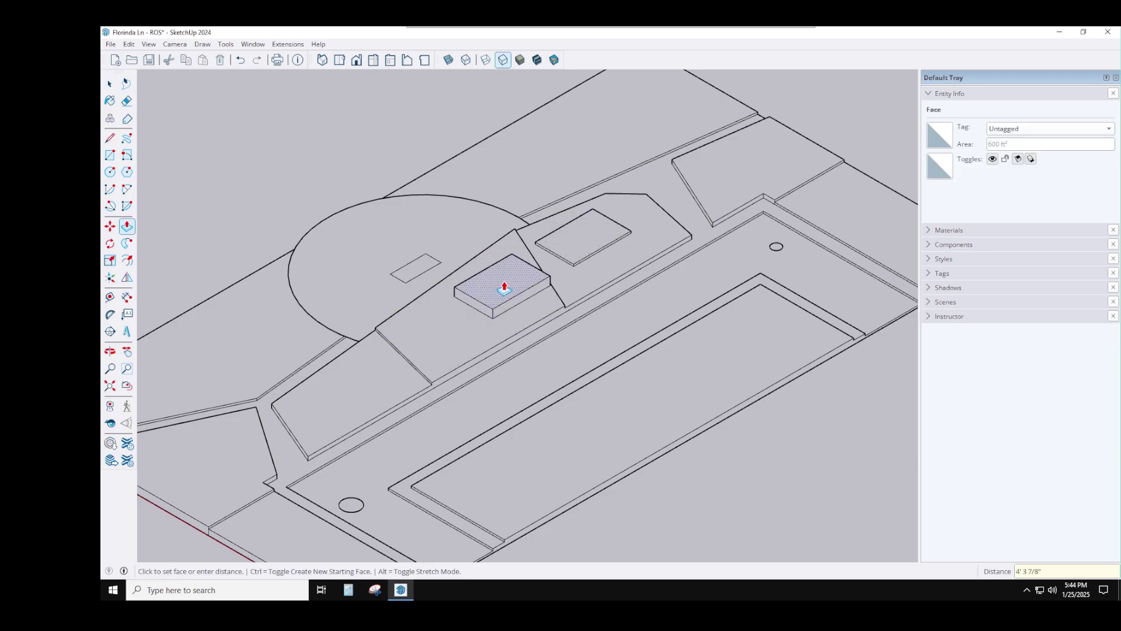
key("Escape")
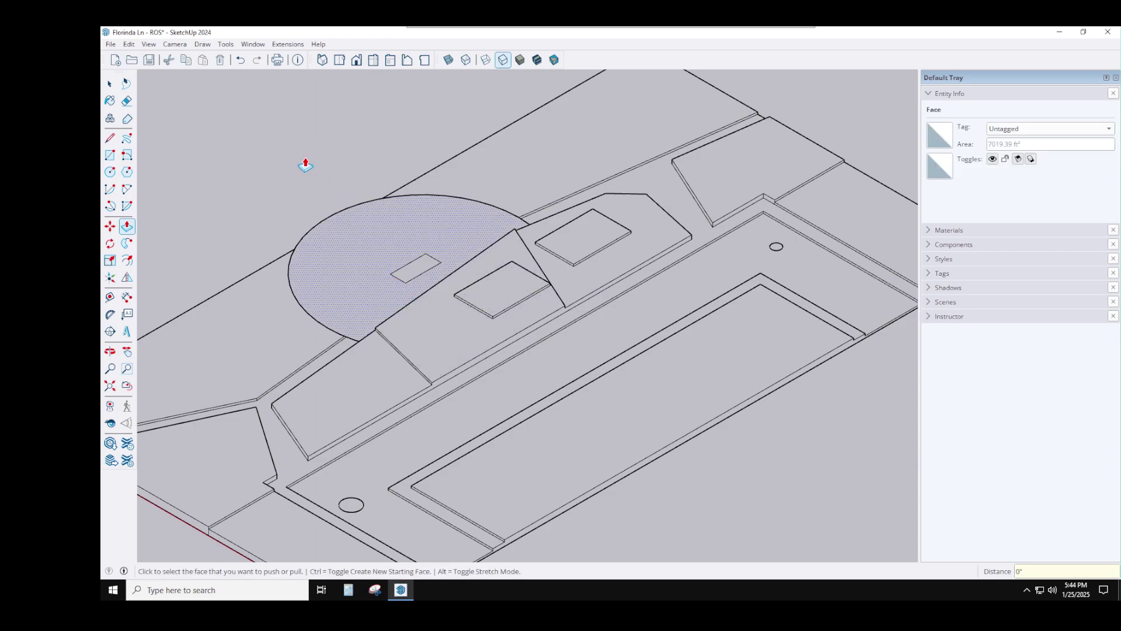
Step: Switch to the top view and erase the large 50' radius circle around the small rectangle
left_click(339, 60)
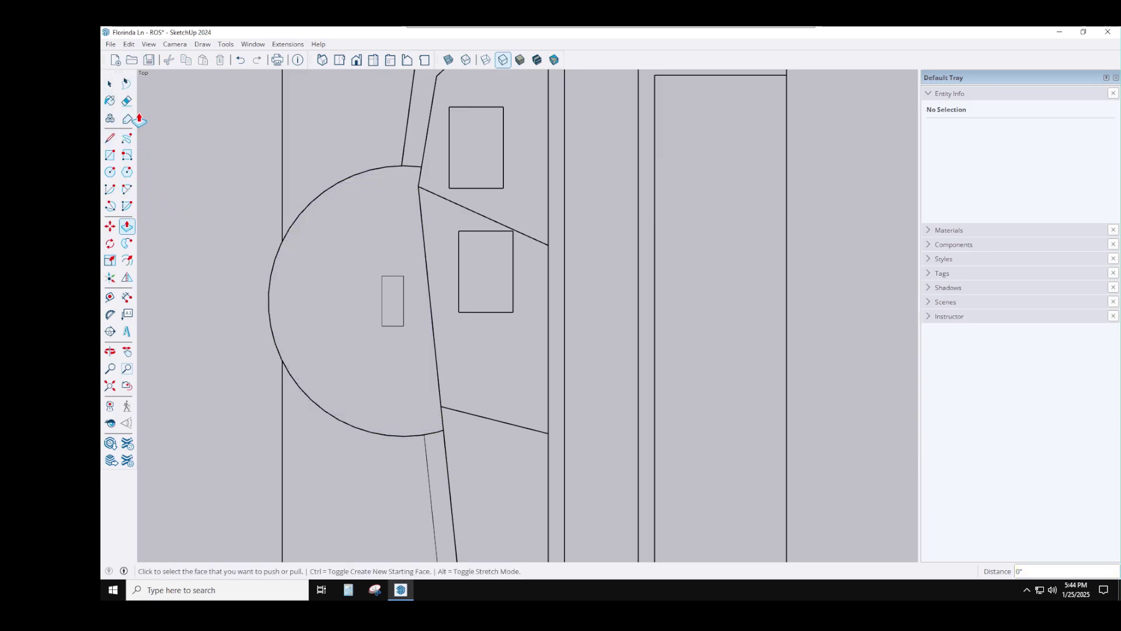
left_click(126, 101)
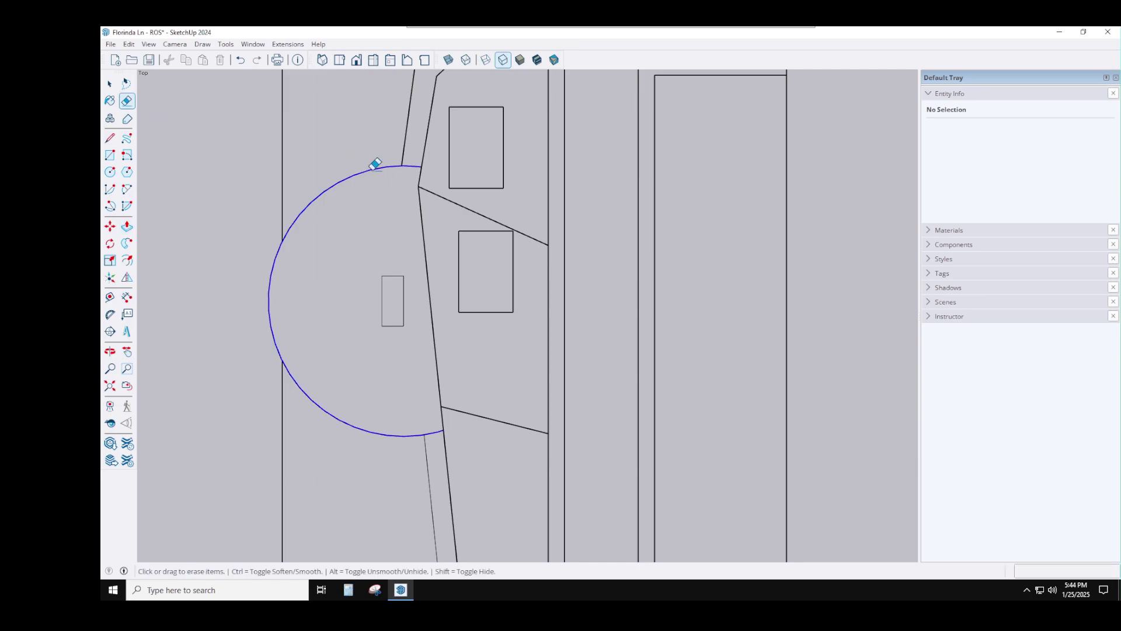
left_click(373, 168)
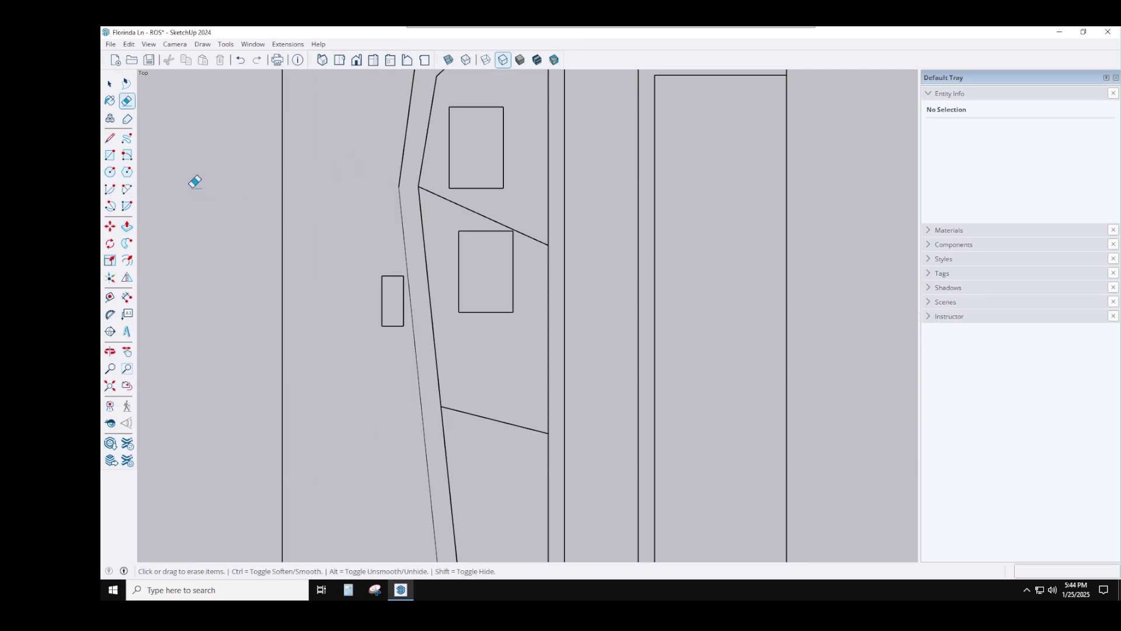
Step: Frame the entire site plan in the top view and return to the Select tool
scroll(243, 198, "down", 3)
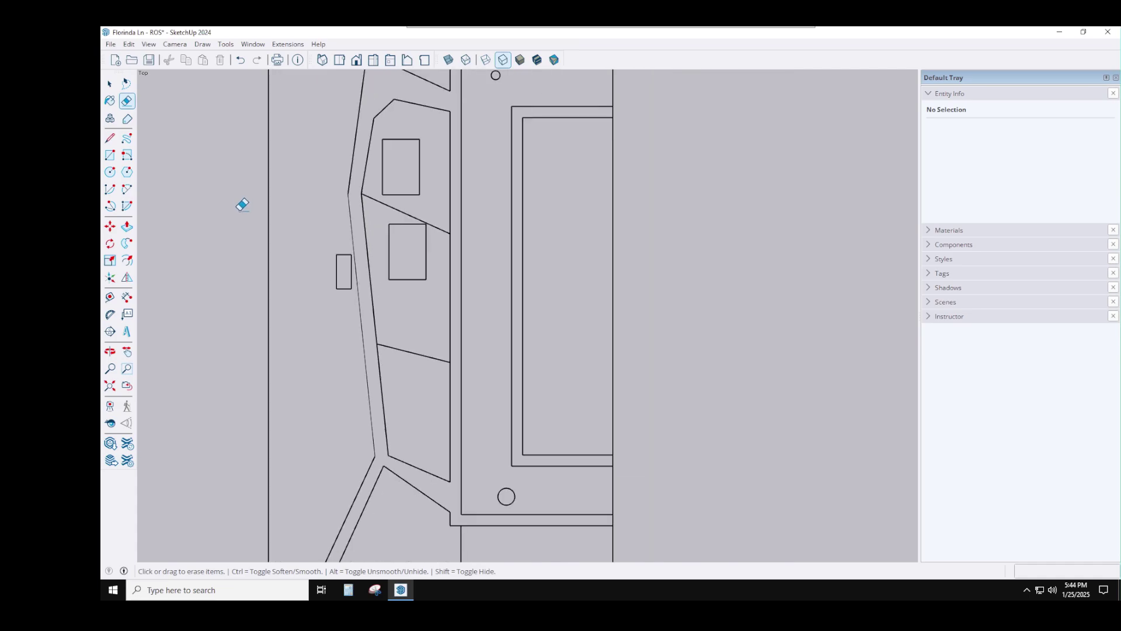
scroll(411, 166, "down", 3)
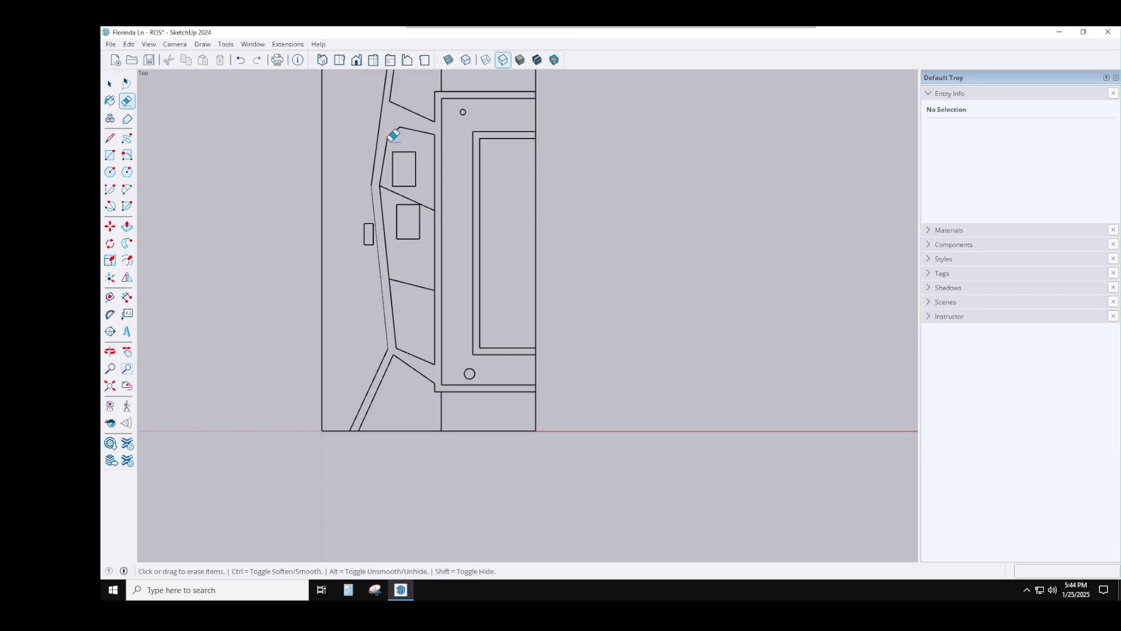
middle_click(391, 142)
middle_click(391, 141)
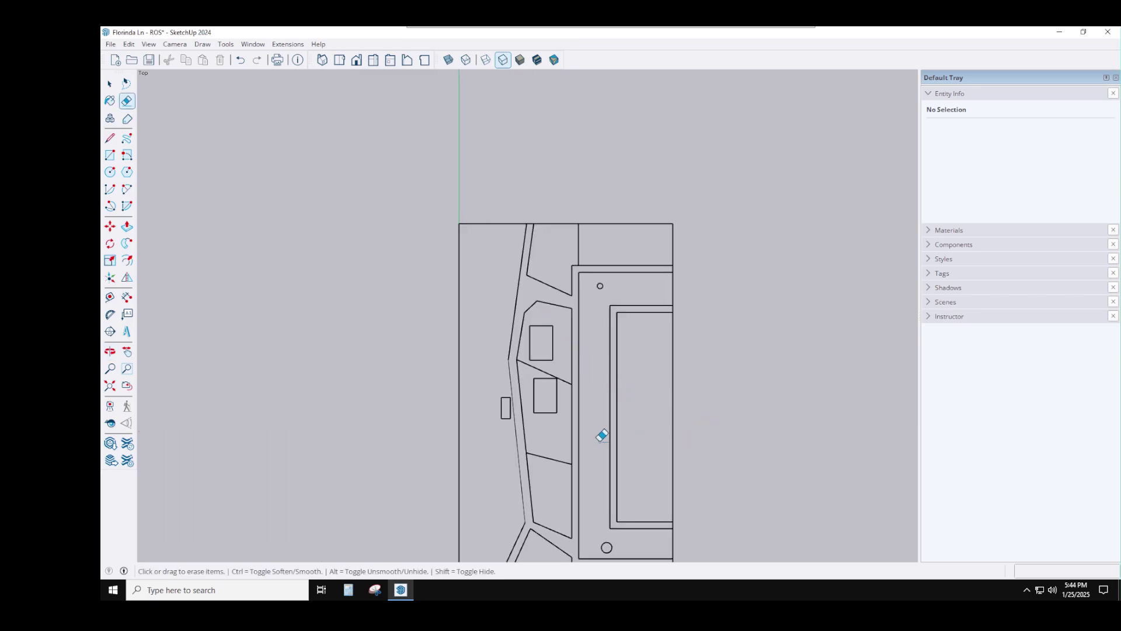
left_click(110, 83)
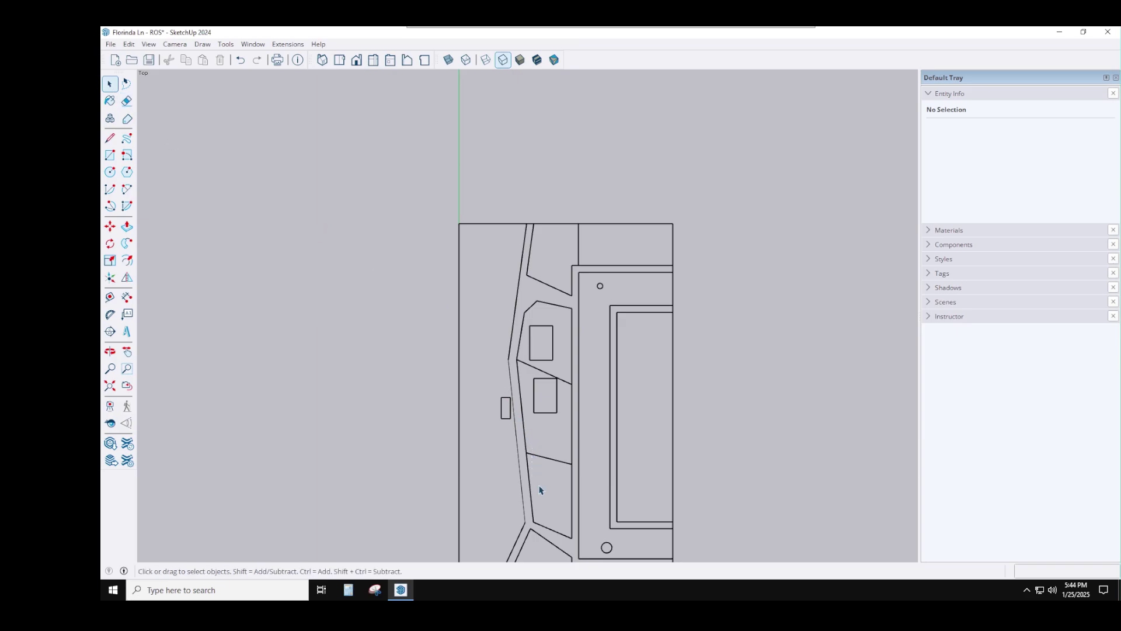
scroll(557, 538, "up", 4)
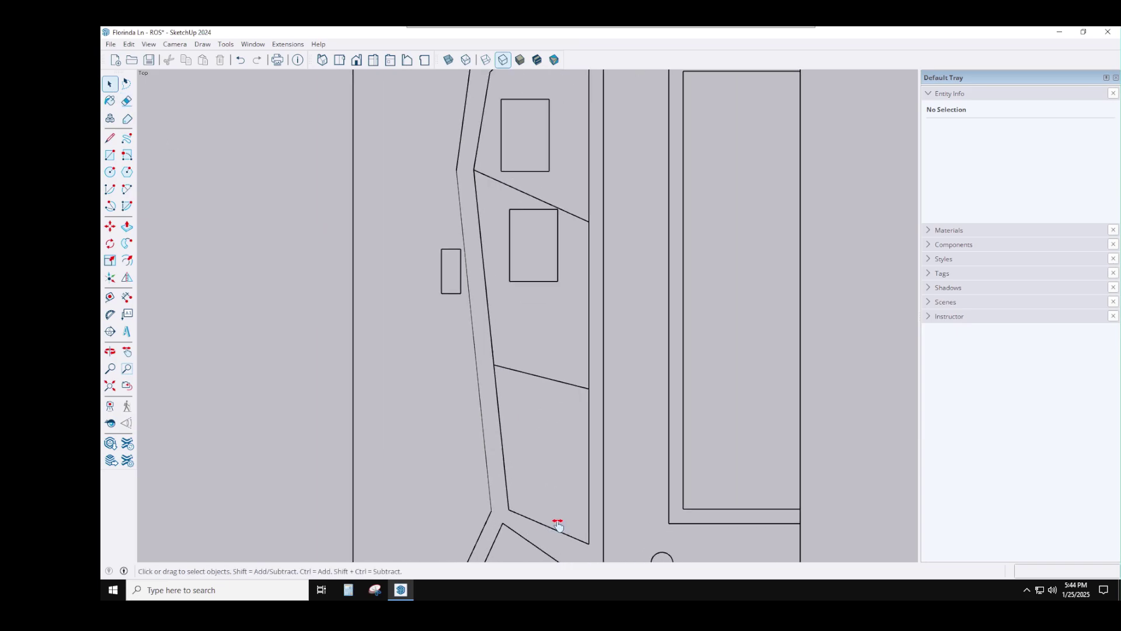
middle_click_drag(557, 525, 555, 451, "shift")
scroll(556, 450, "down", 2)
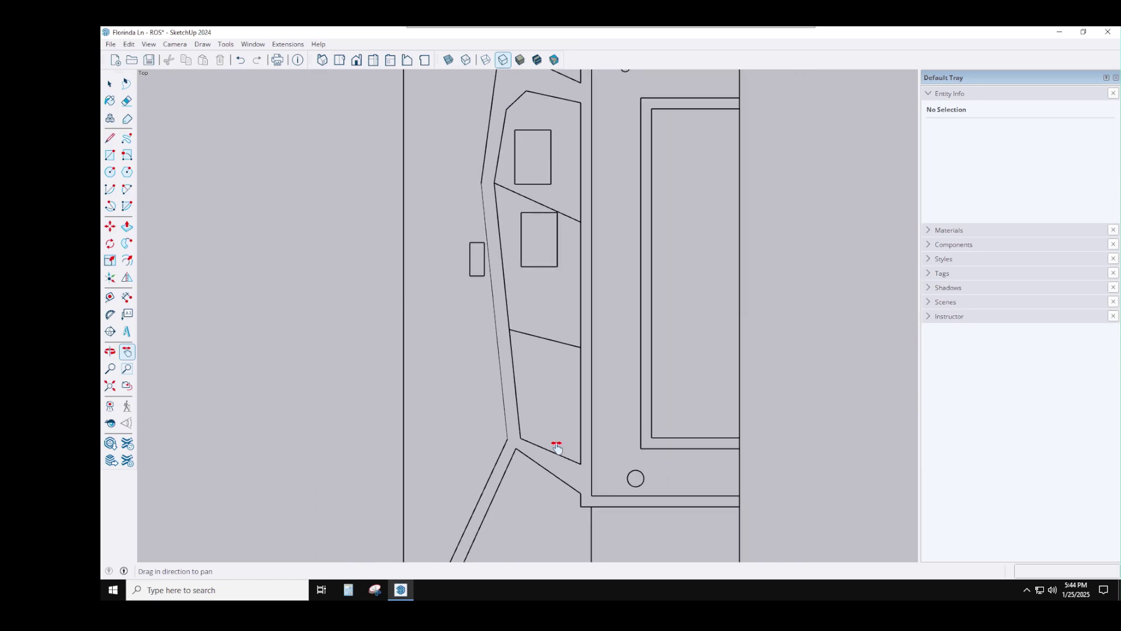
scroll(556, 447, "down", 3)
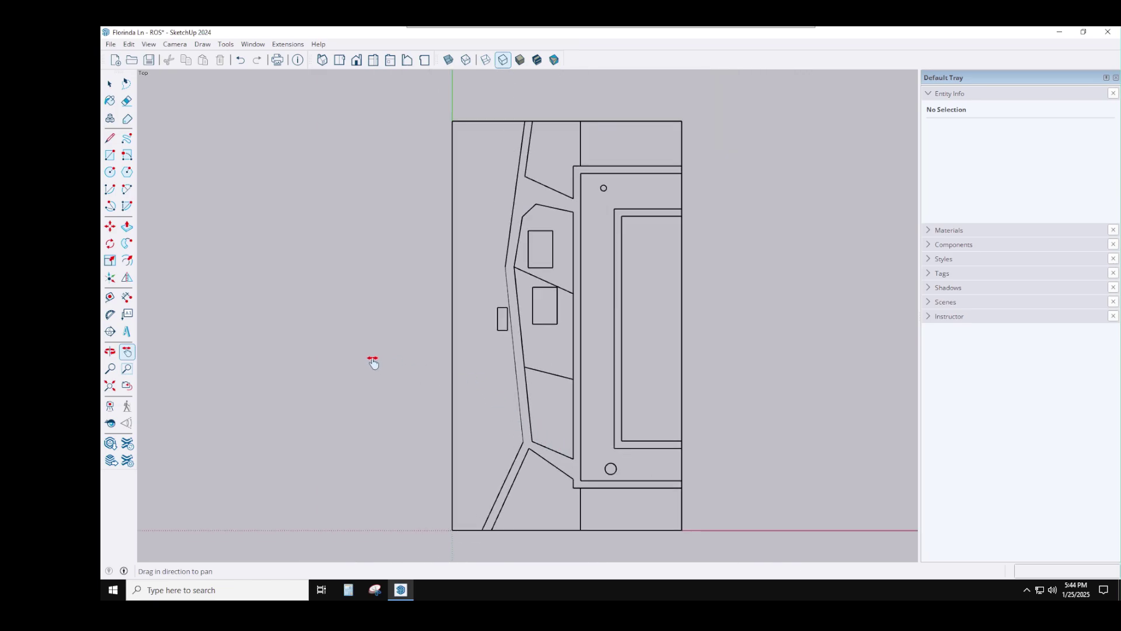
key("space")
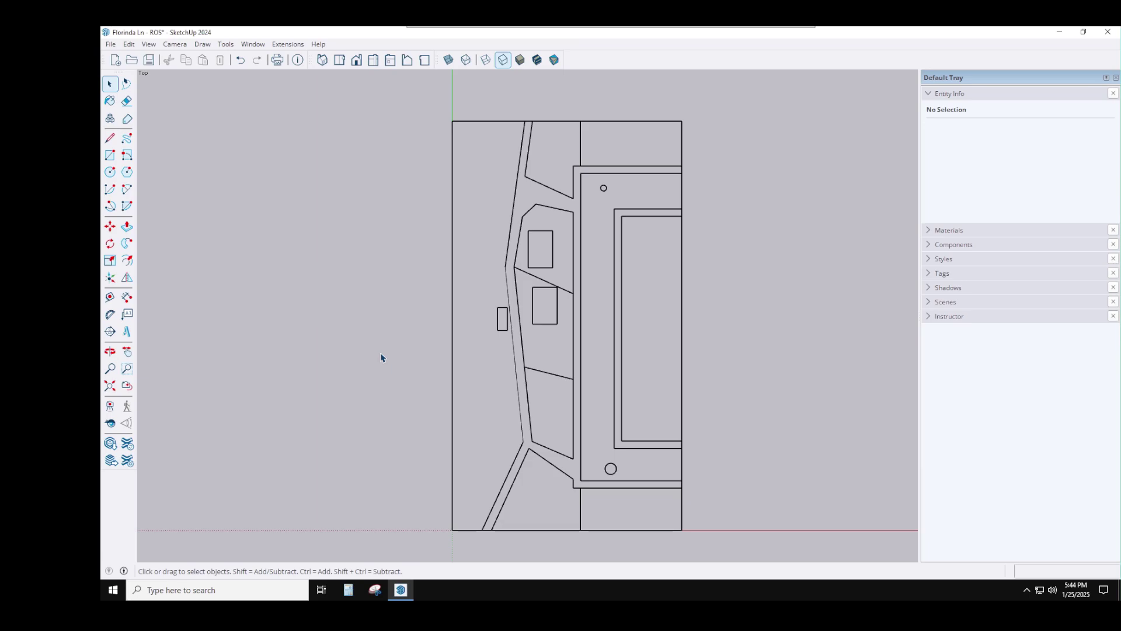
Step: Hide the Default Tray and show it again
left_click(944, 302)
left_click(150, 46)
mouse_move(257, 48)
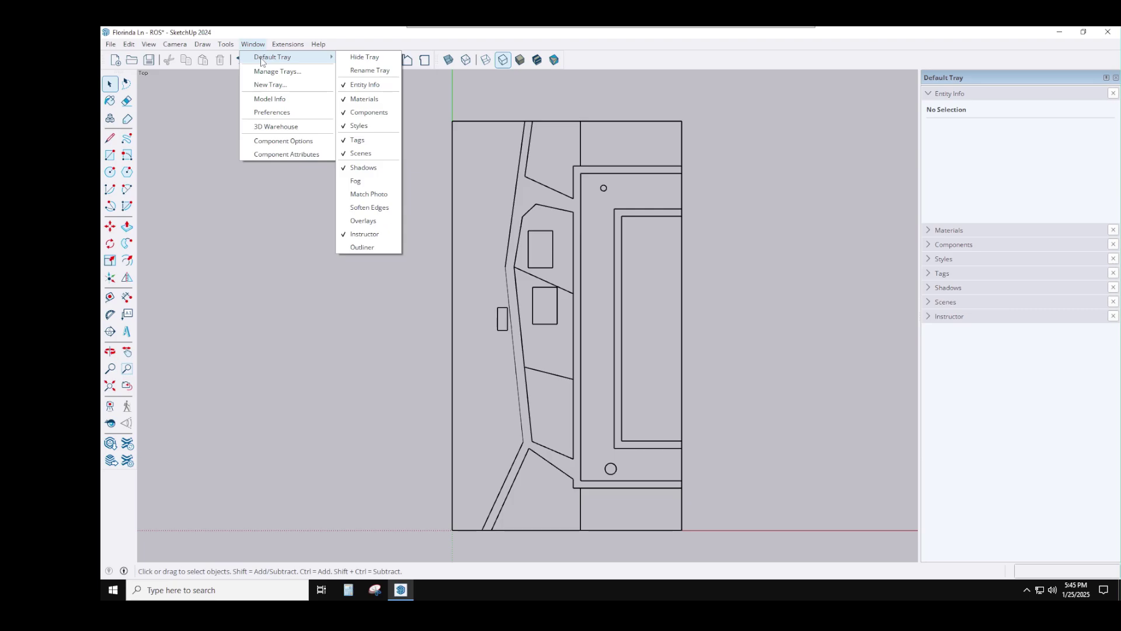
left_click(378, 56)
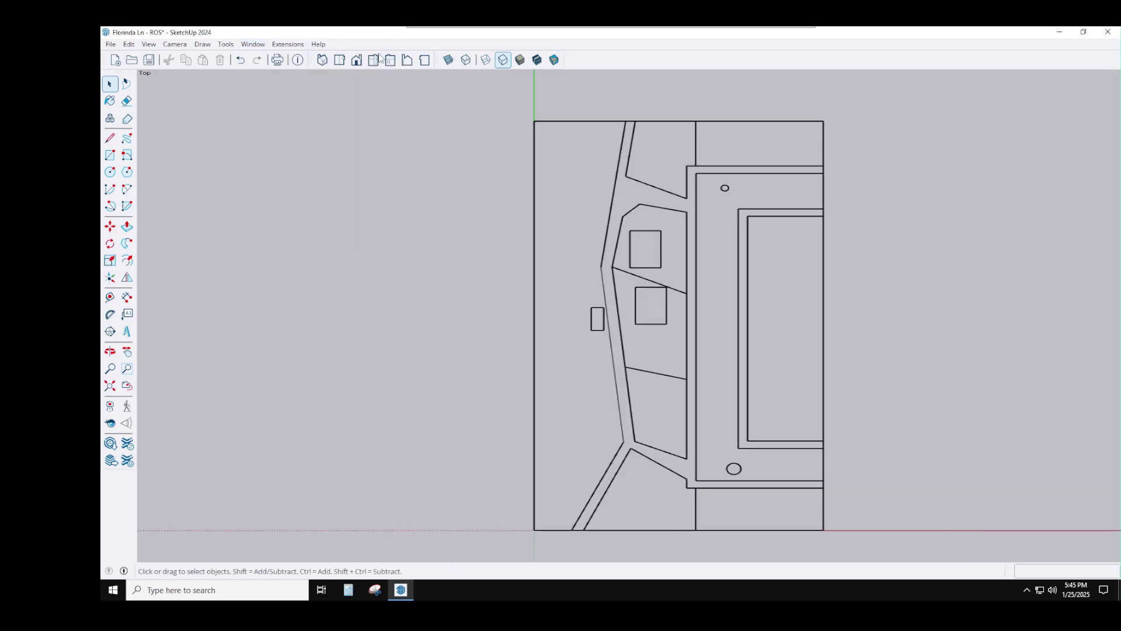
left_click(253, 44)
mouse_move(261, 61)
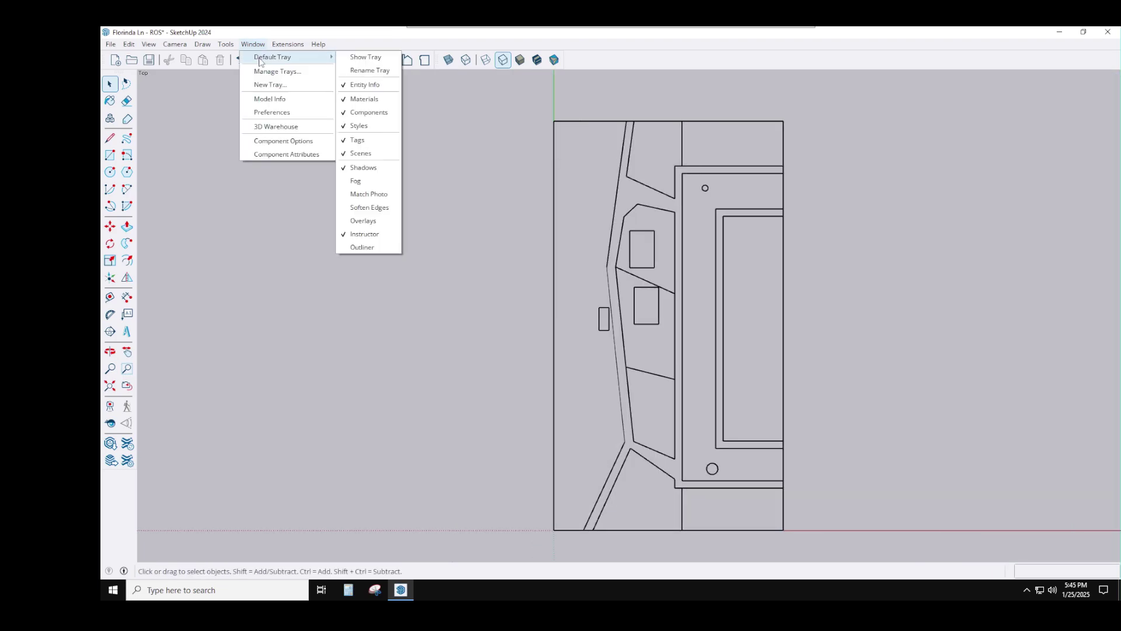
left_click(365, 57)
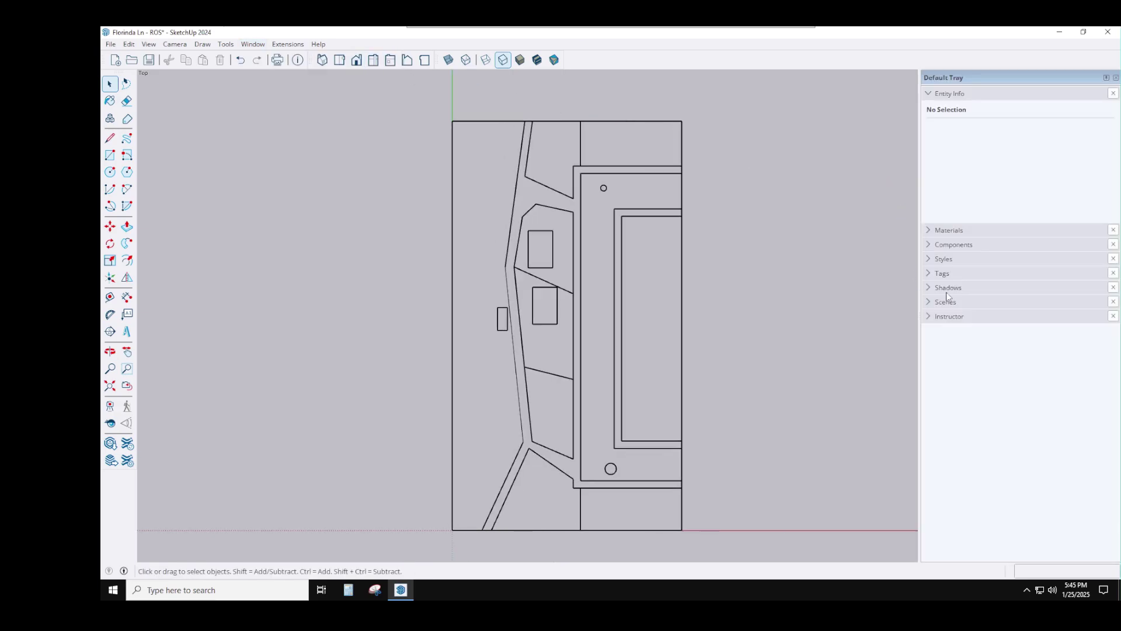
Step: Create a scene from the current top view, saving the style changes as a new style
left_click(964, 302)
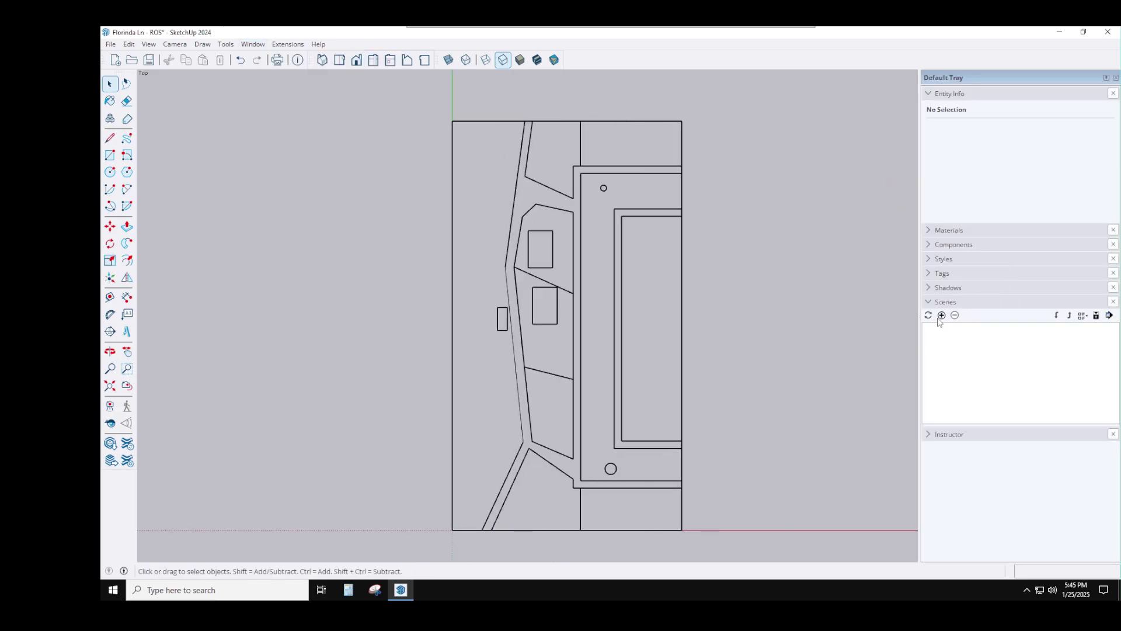
left_click(941, 316)
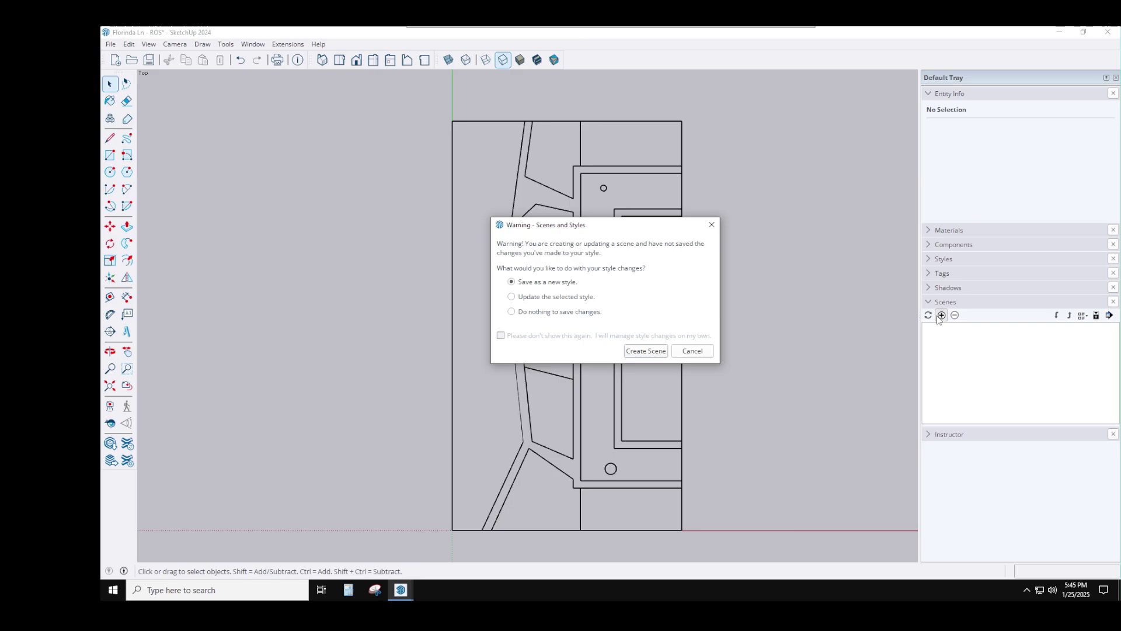
left_click(647, 351)
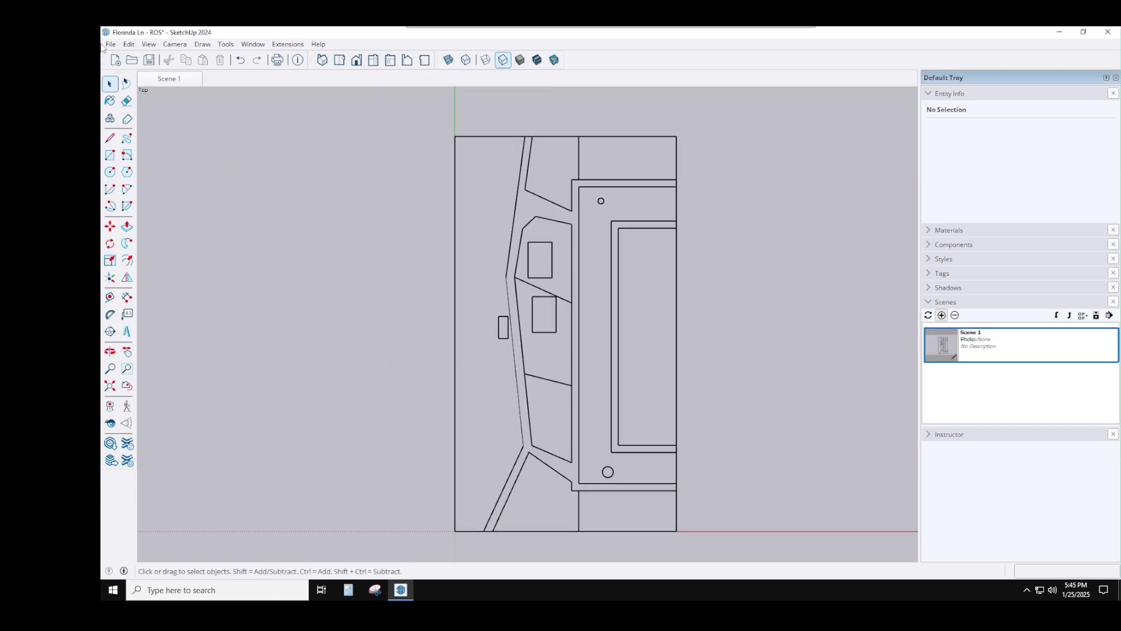
Step: Rename the first scene as Model
right_click(173, 85)
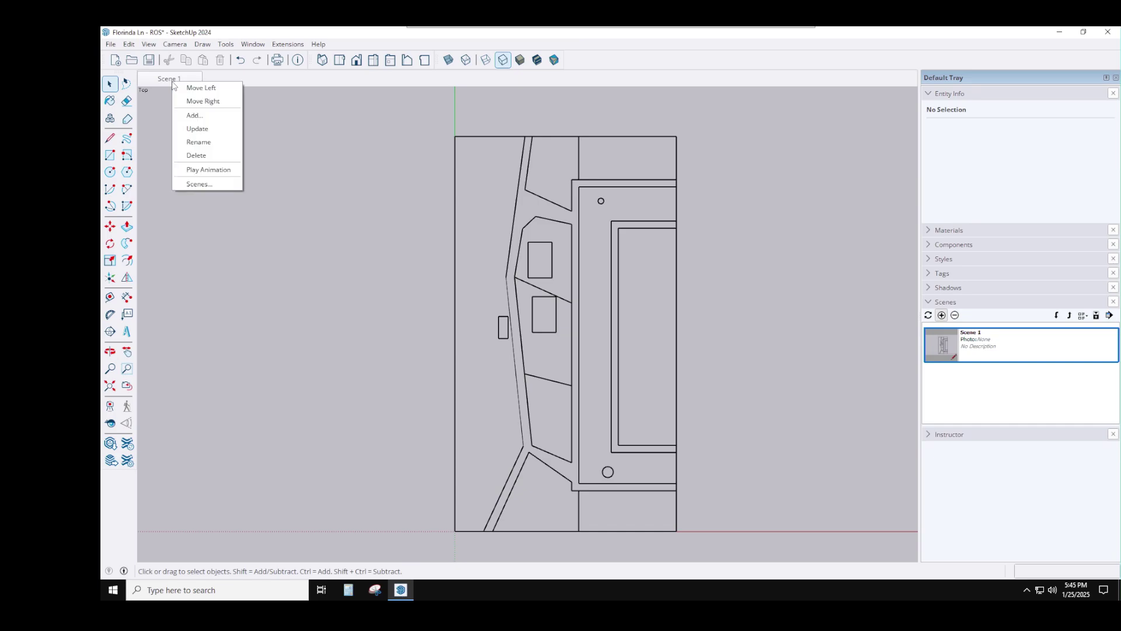
left_click(198, 142)
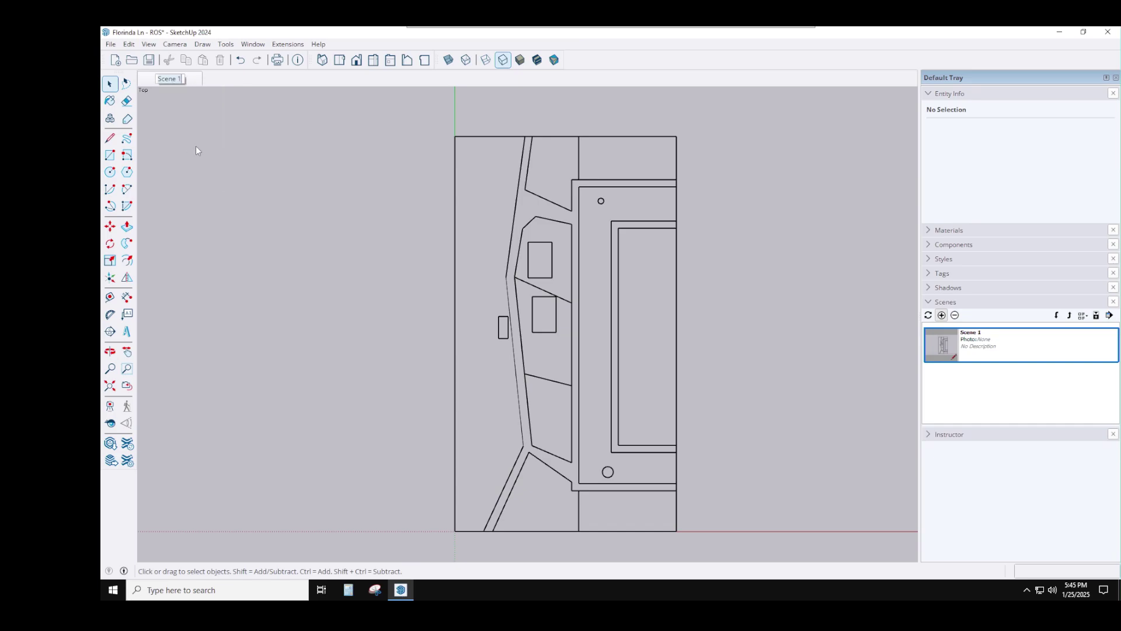
key("BackSpace")
key("BackSpace")
key("BackSpace")
key("BackSpace")
key("BackSpace")
key("BackSpace")
key("BackSpace")
type("Model")
key("Return")
Step: Add a second scene from the same view and rename it Building Pads
left_click(941, 315)
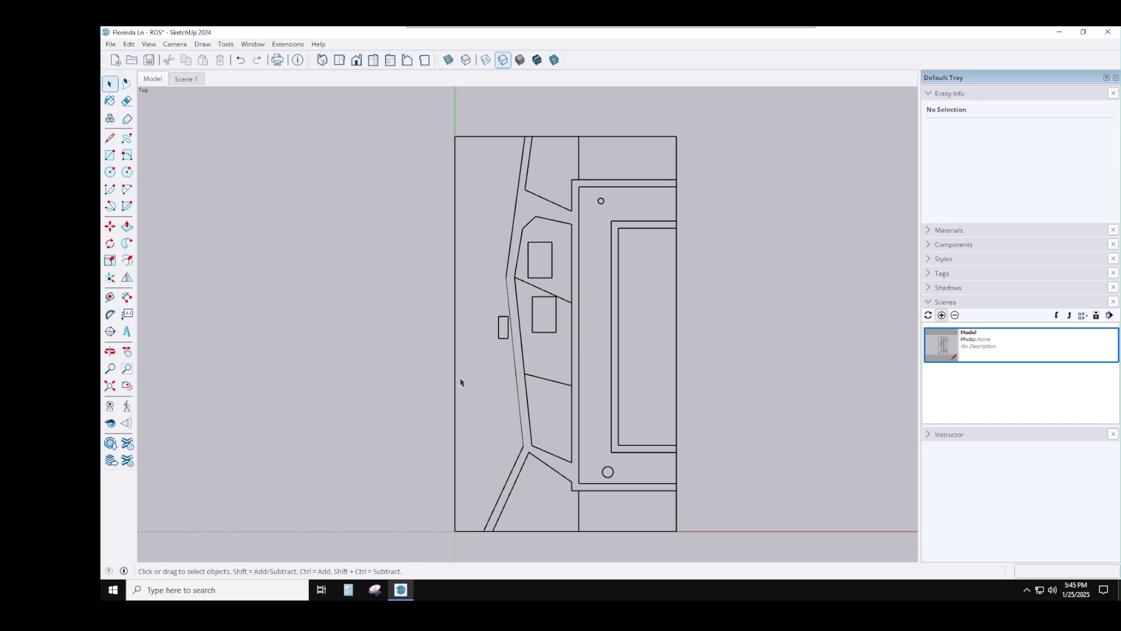
right_click(222, 81)
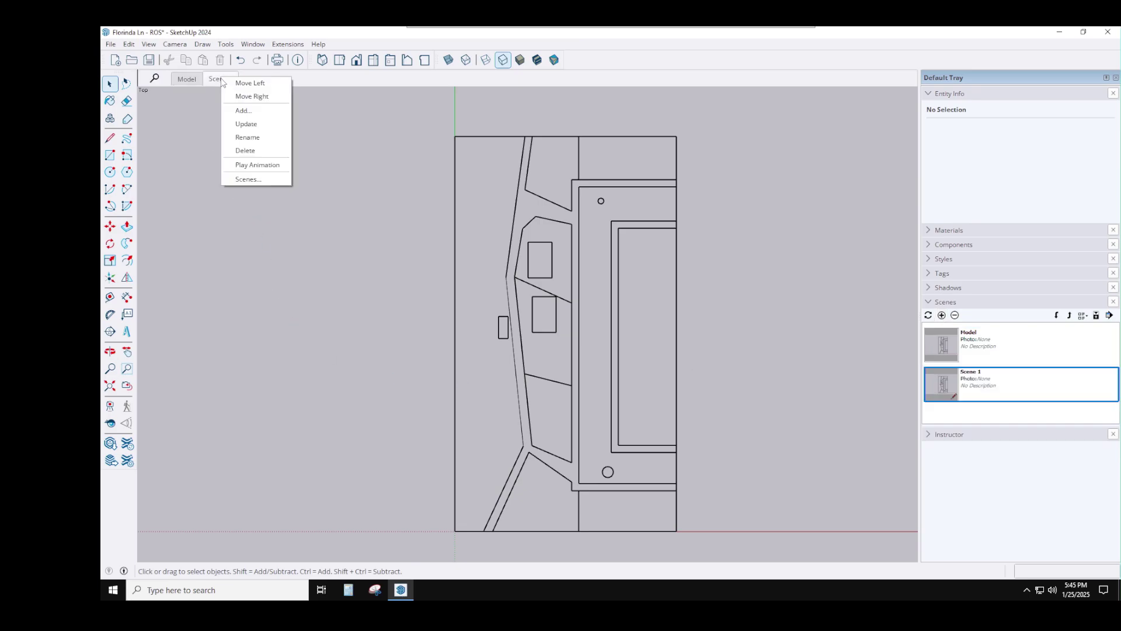
left_click(245, 137)
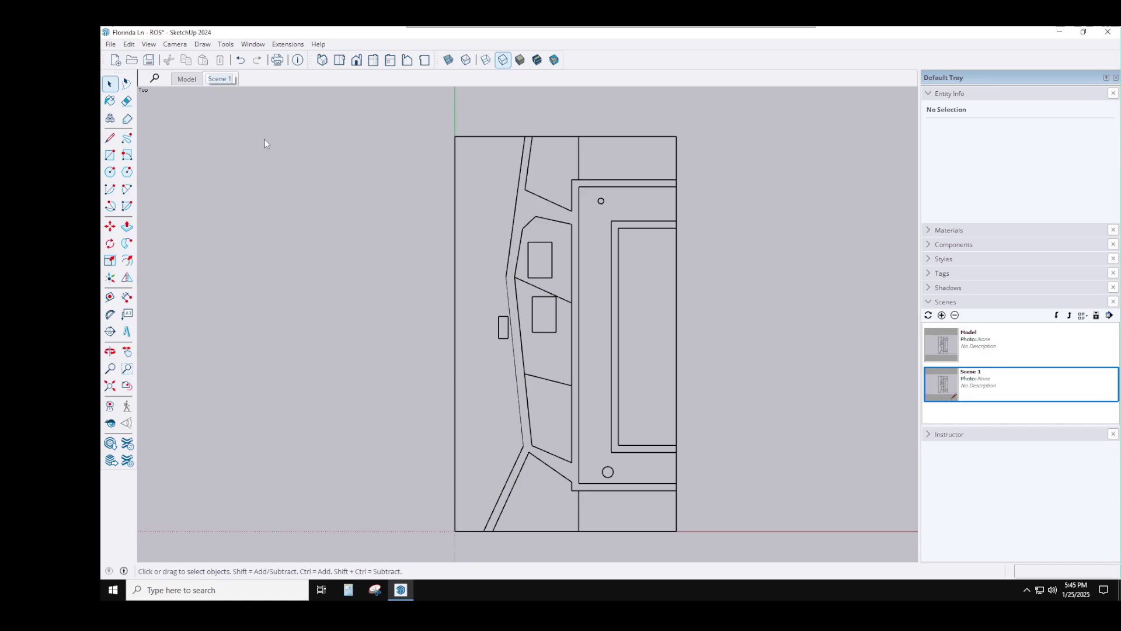
type("Building Pads")
key("Return")
Step: Dimension the width and length of the rectangular pad on the chamfered lot, placing both dimensions outside its edges
scroll(553, 315, "up", 2)
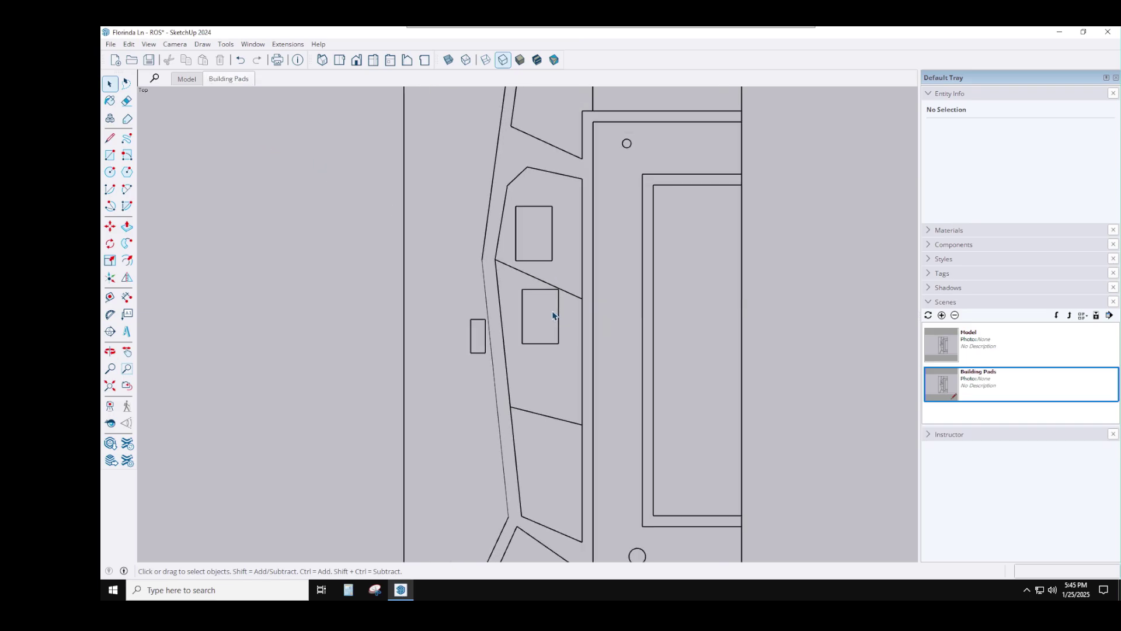
left_click(127, 298)
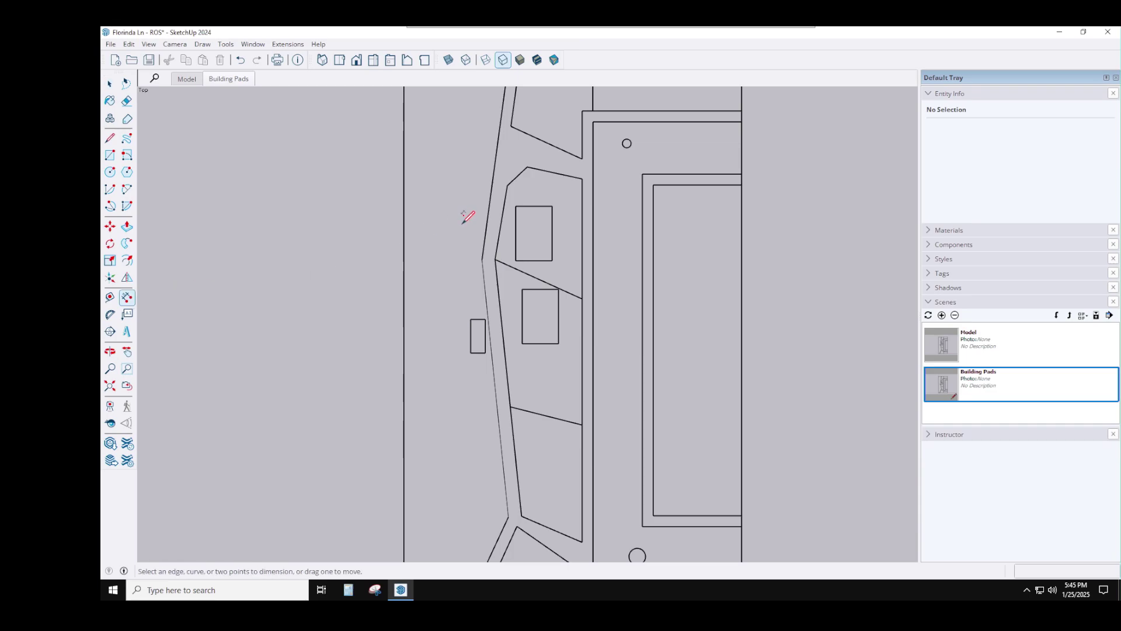
left_click(515, 206)
left_click(552, 206)
left_click(552, 206)
left_click(552, 260)
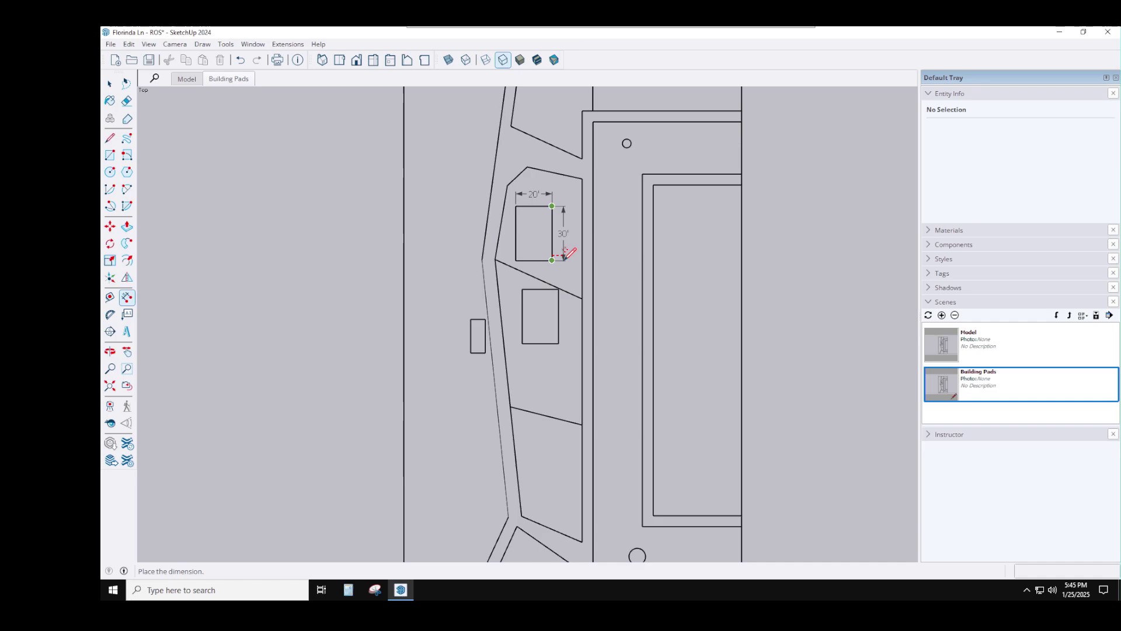
left_click(565, 255)
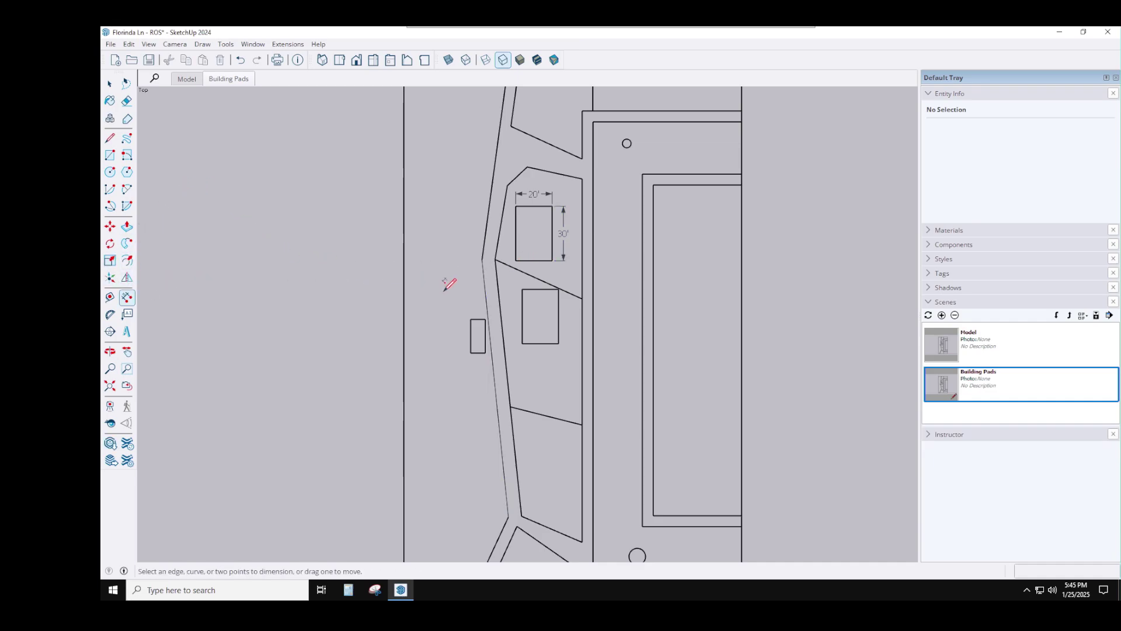
Step: Dimension the distance from the small utility pad's upper near corner to the closest lower corner of the chamfered lot's pad, placing it outside the lot
left_click(484, 319)
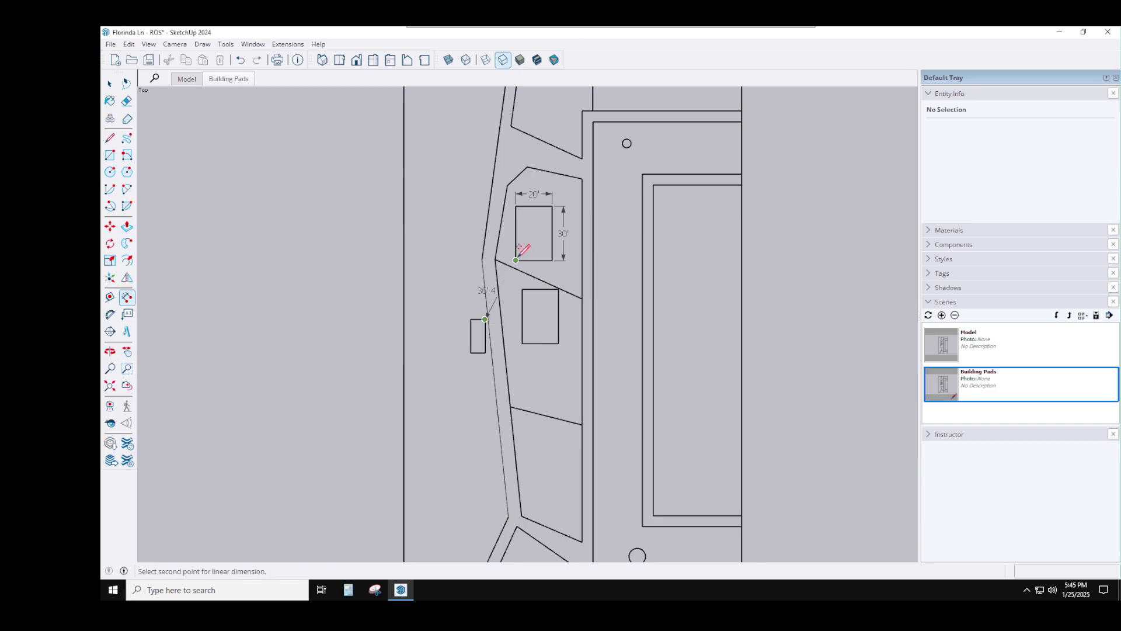
left_click(516, 260)
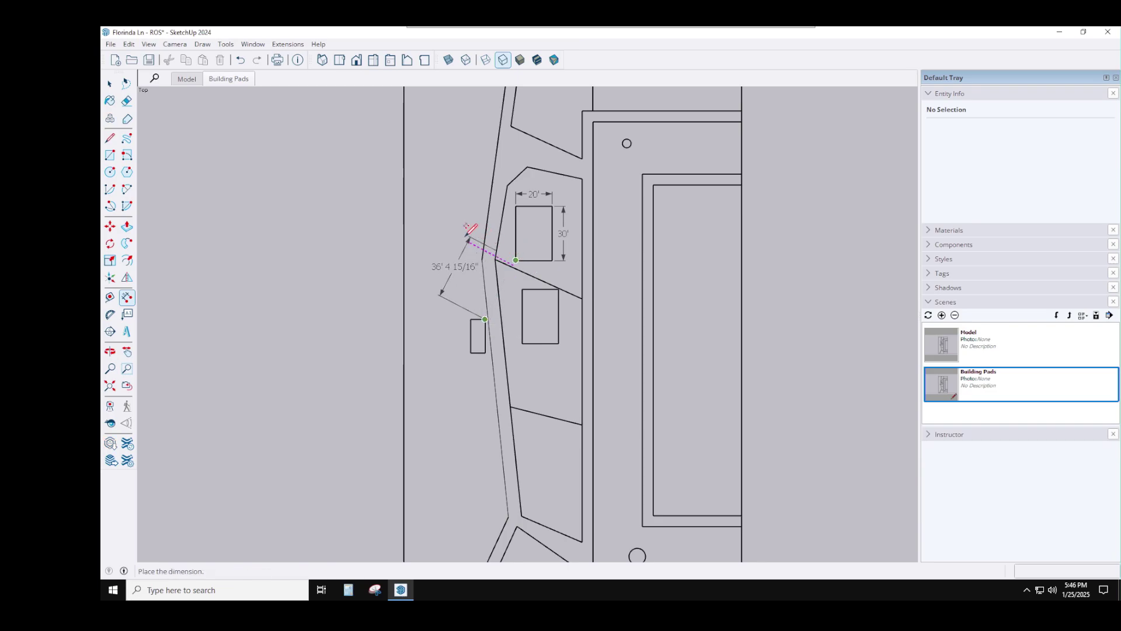
left_click(462, 236)
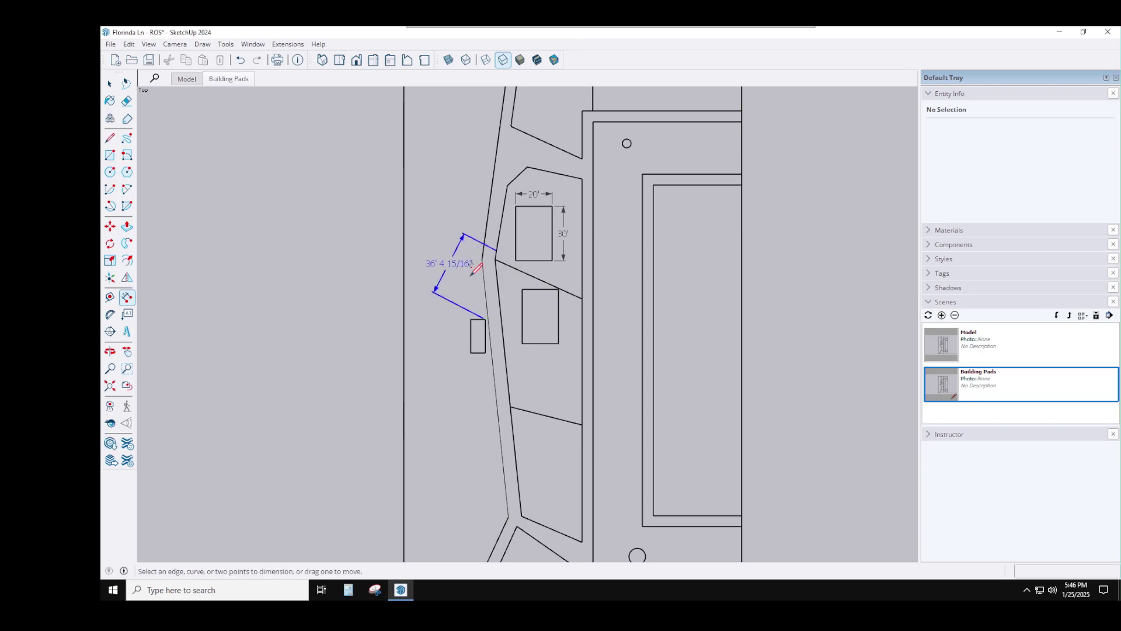
Step: Try a dimension from the utility pad's upper corner to the midpoint of the second building pad's facing edge, and remove it
left_click(485, 318)
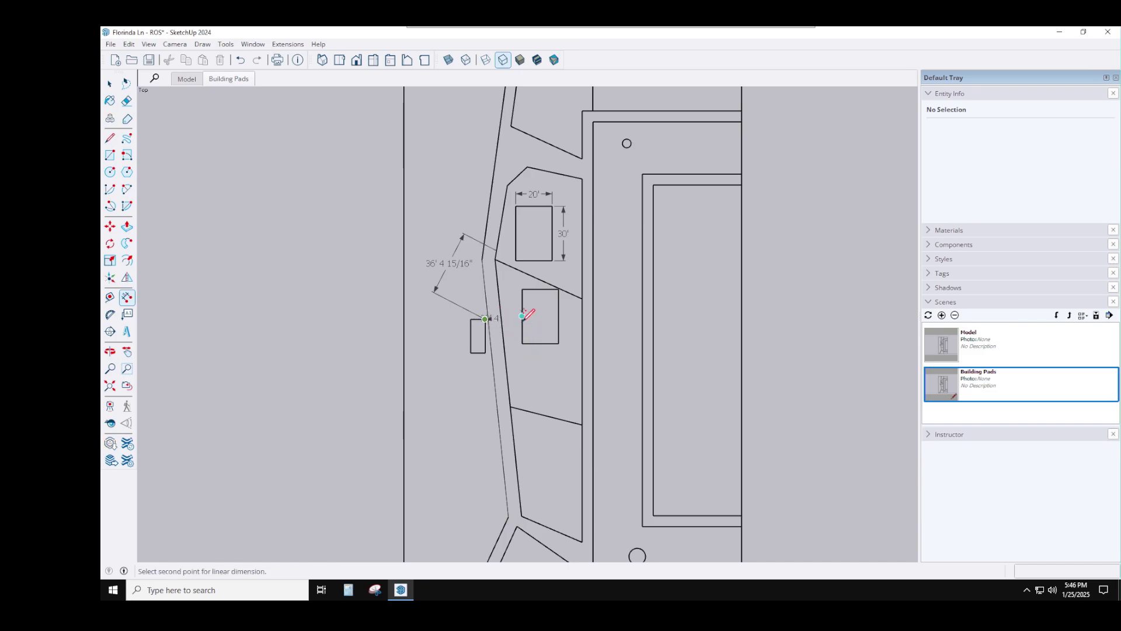
left_click(522, 316)
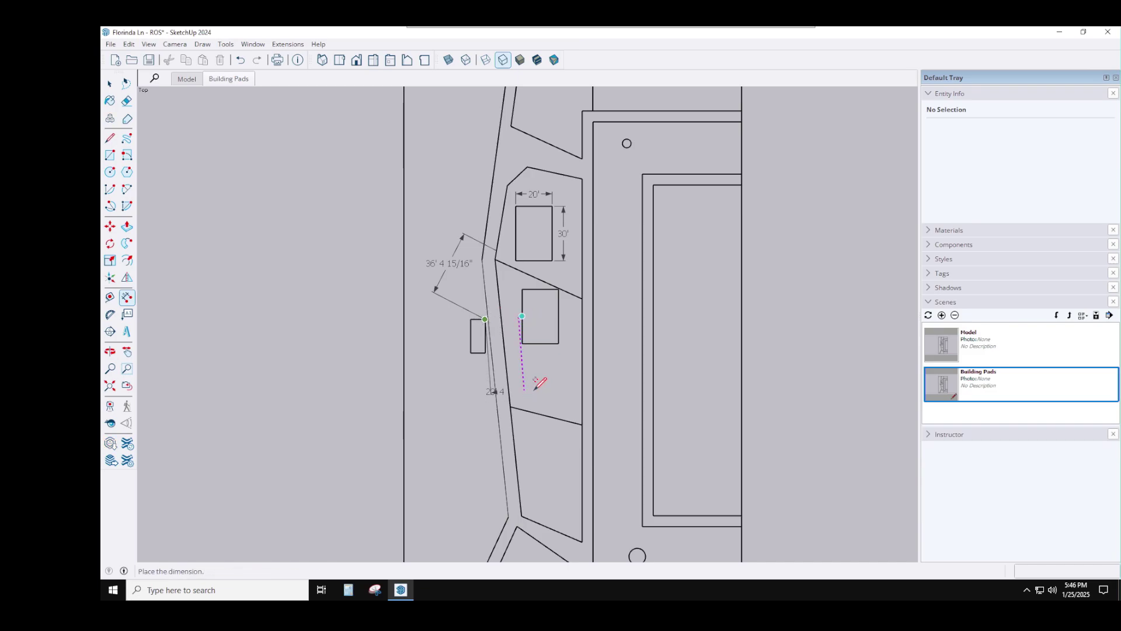
left_click(480, 375)
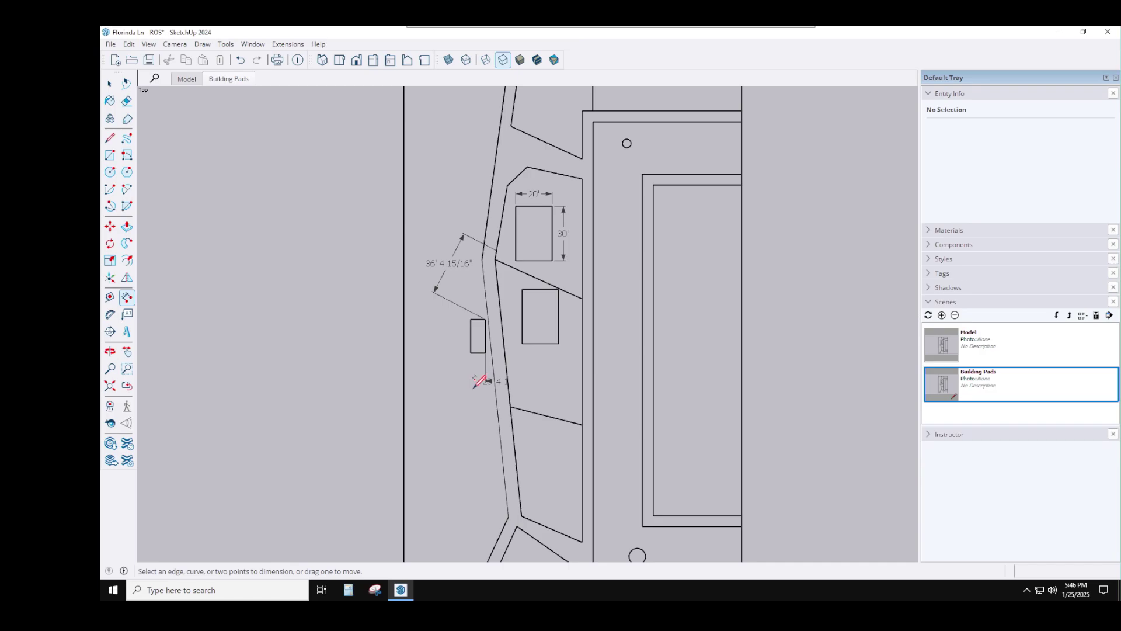
left_click(111, 84)
left_click(501, 387)
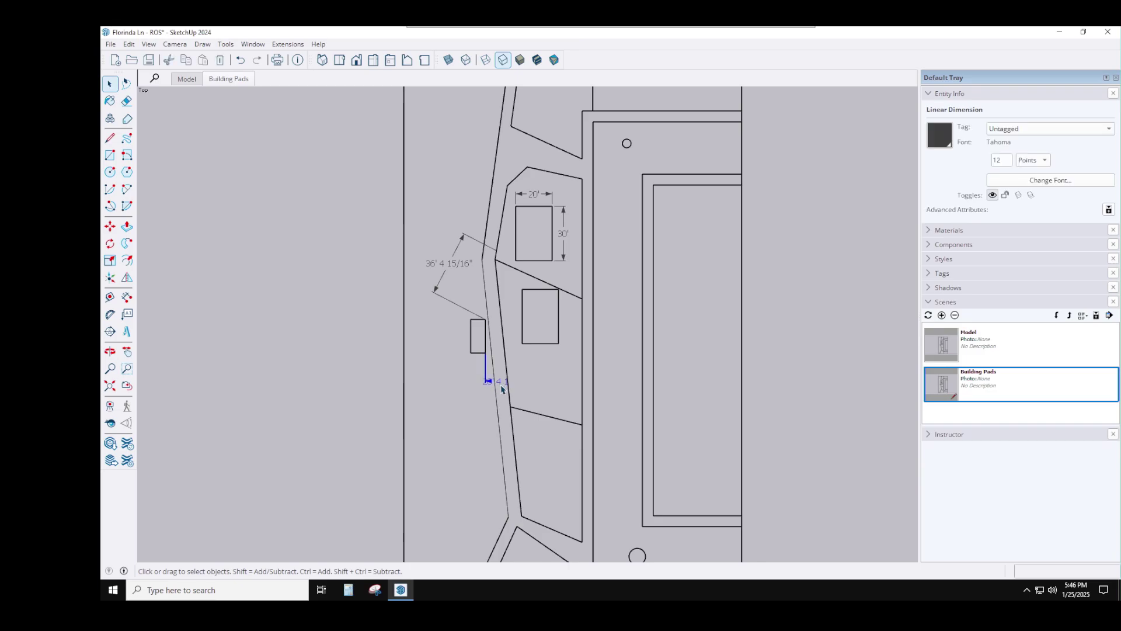
left_click_drag(455, 383, 457, 383)
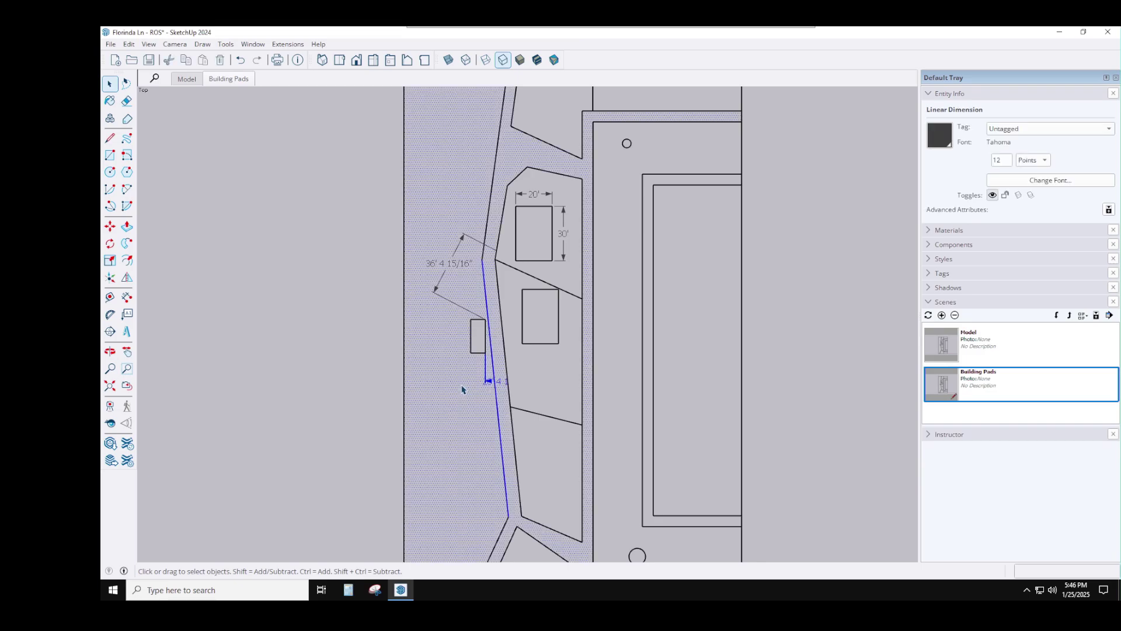
left_click(330, 374)
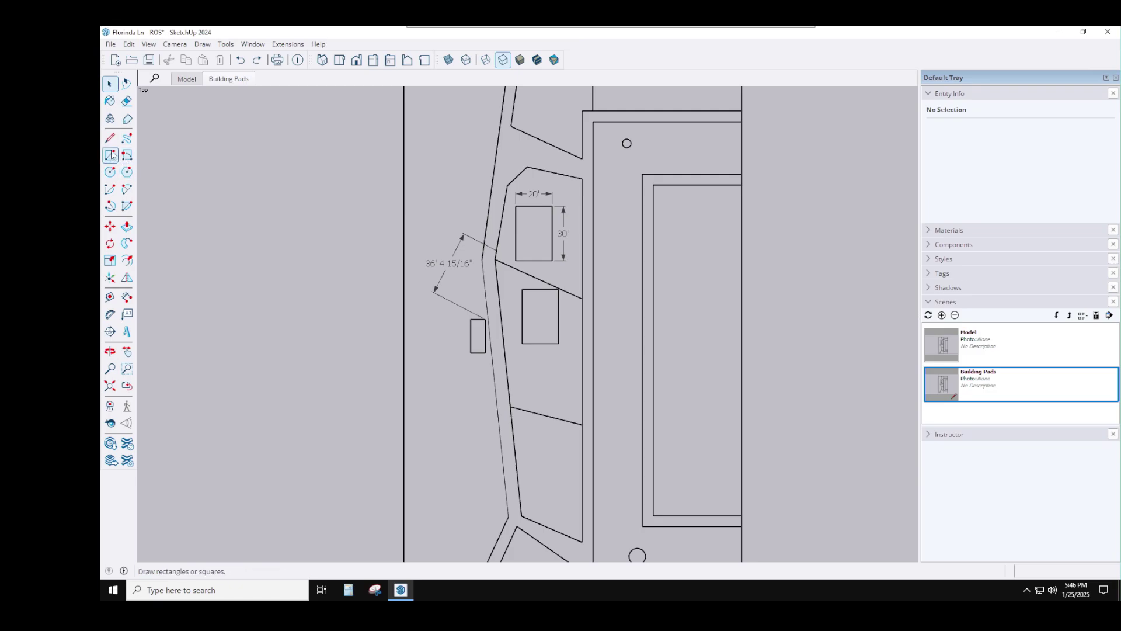
Step: Dimension the distance between the facing lower corners of the second building pad and the utility pad, placing the dimension below them
left_click(127, 297)
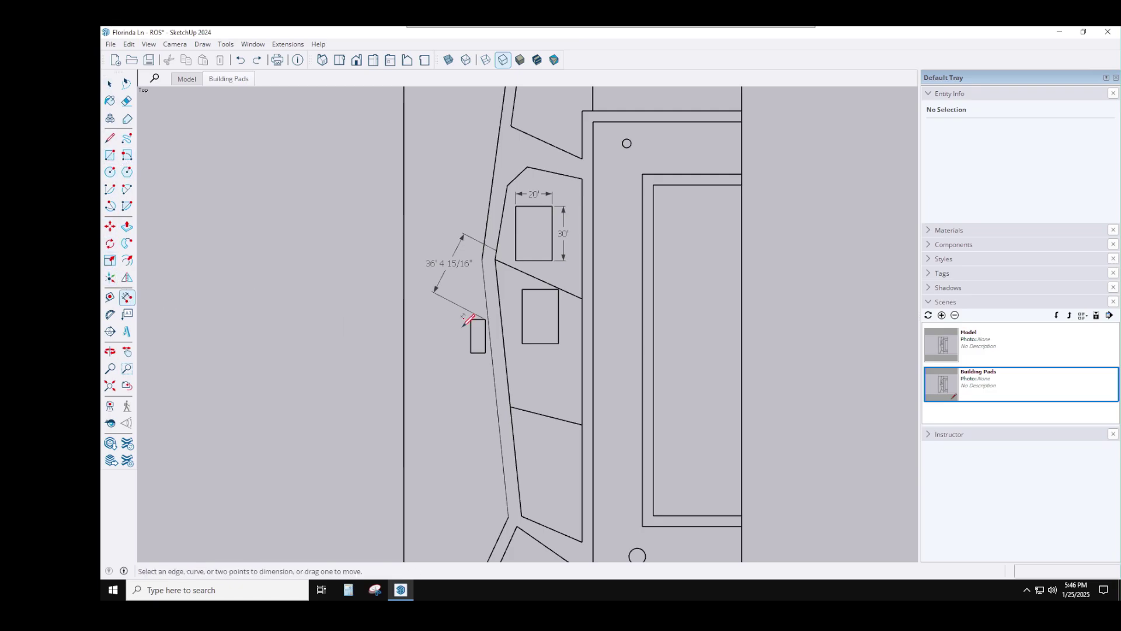
left_click(522, 344)
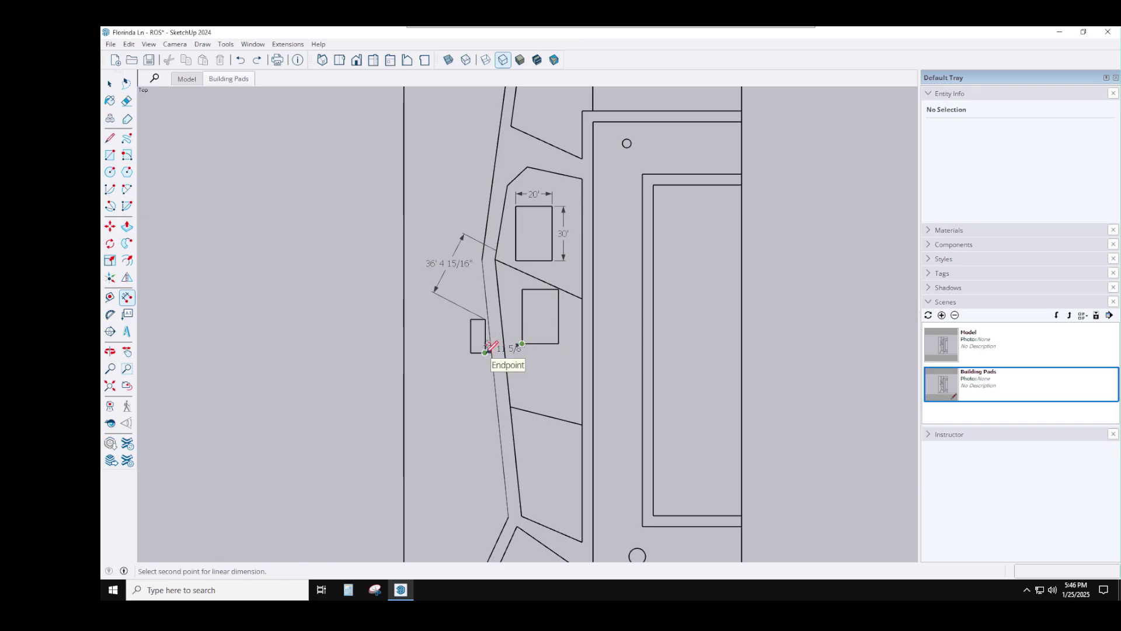
left_click(484, 353)
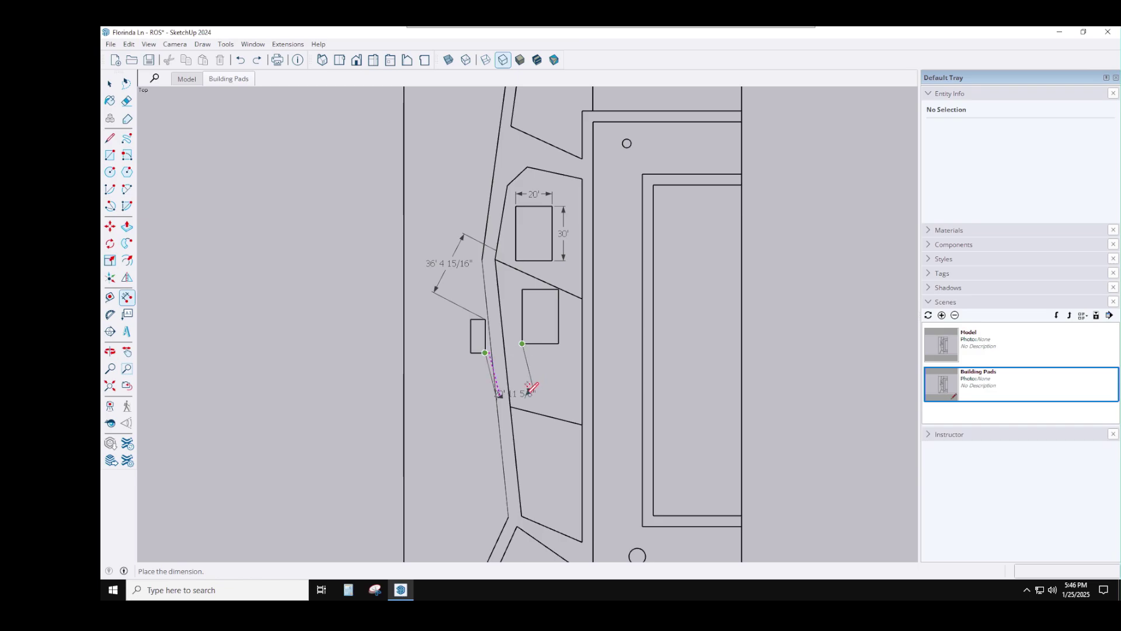
left_click(528, 389)
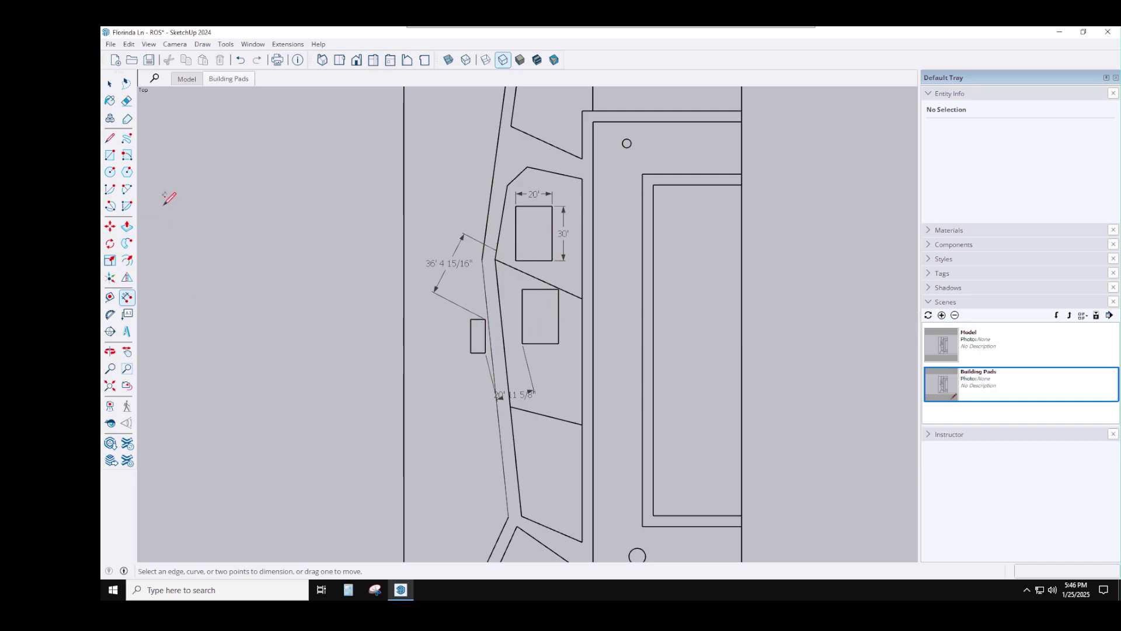
Step: Add a leader label reading "Utility Pad" to the small pad outside the lots, with its text beyond the site boundary
left_click(127, 315)
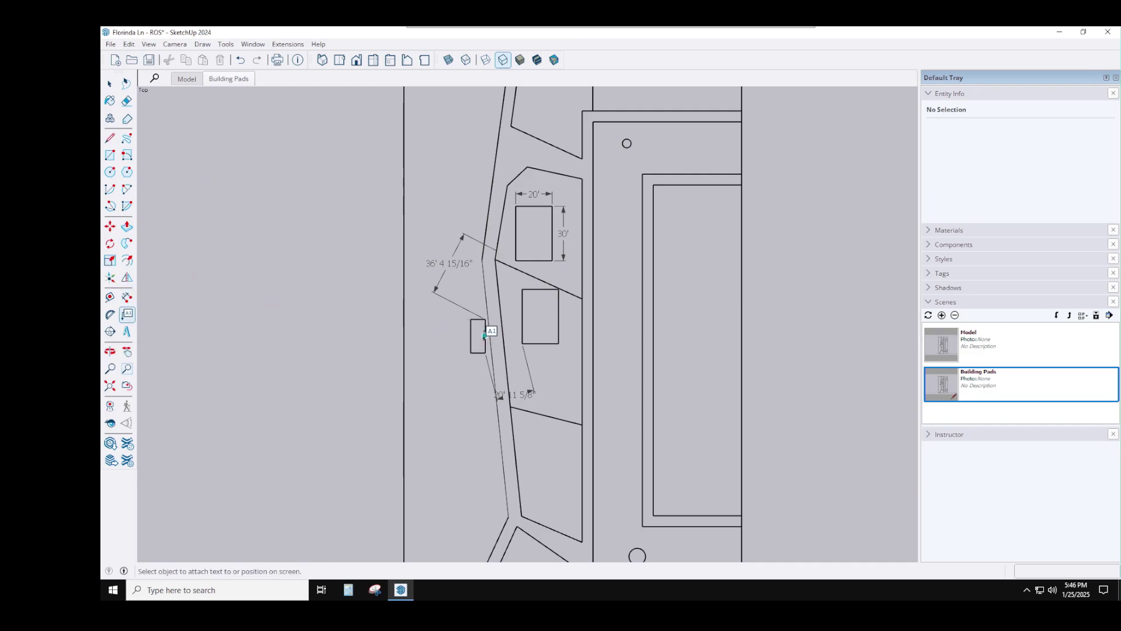
left_click(478, 338)
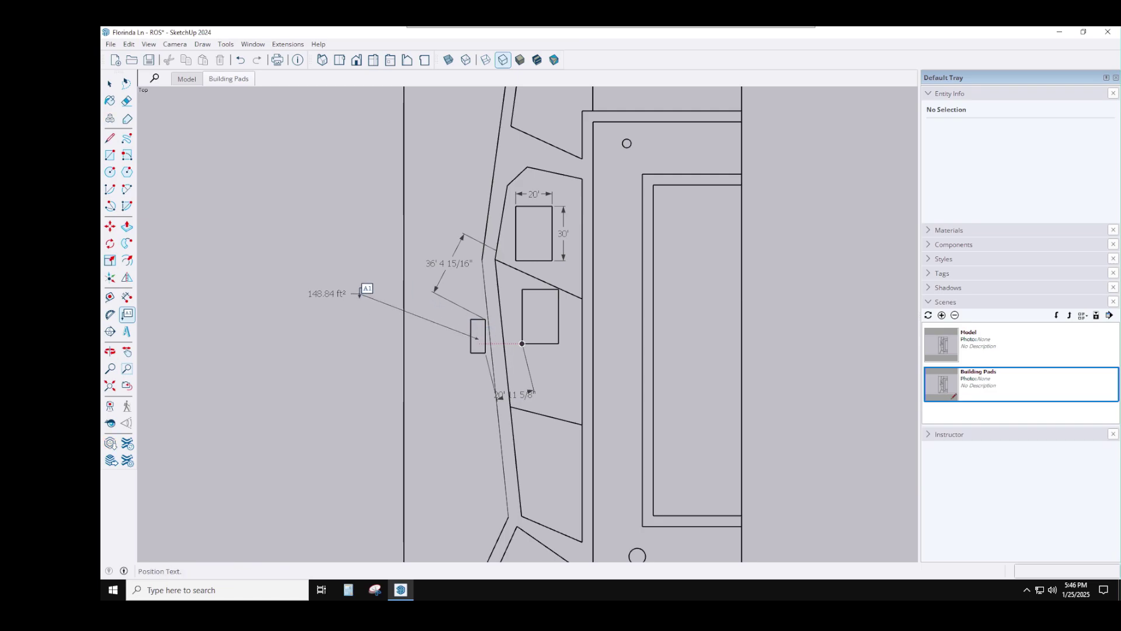
left_click(360, 292)
key("ctrl+a")
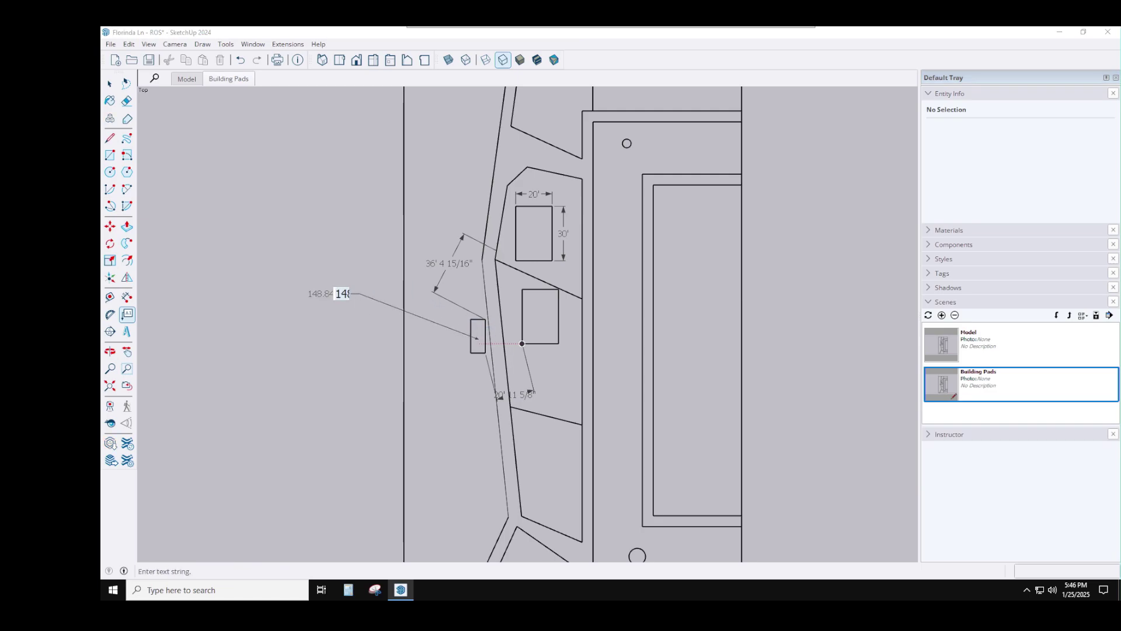
type("Utility Pad")
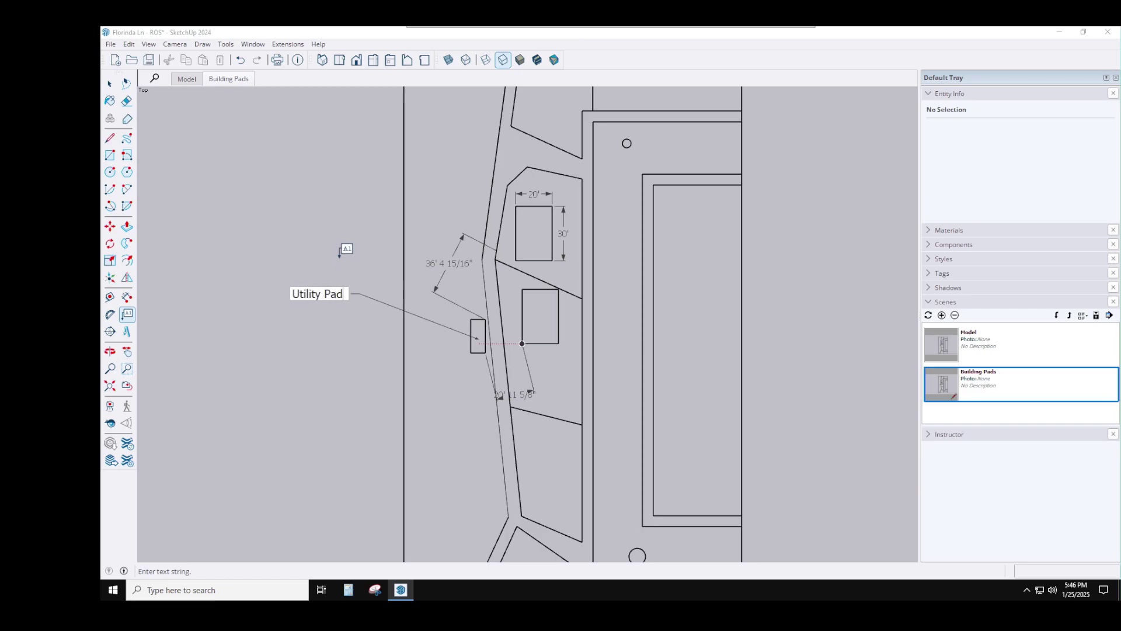
Step: Label the pad on the chamfered lot with a leader text reading "Building Pad 1"
left_click(529, 219)
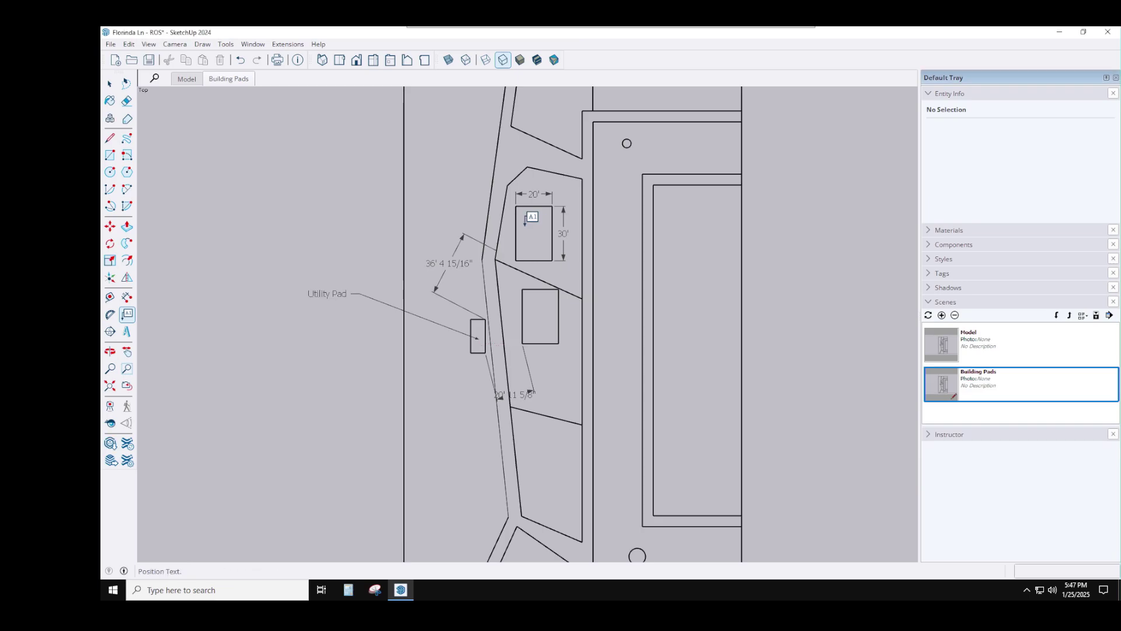
left_click(371, 187)
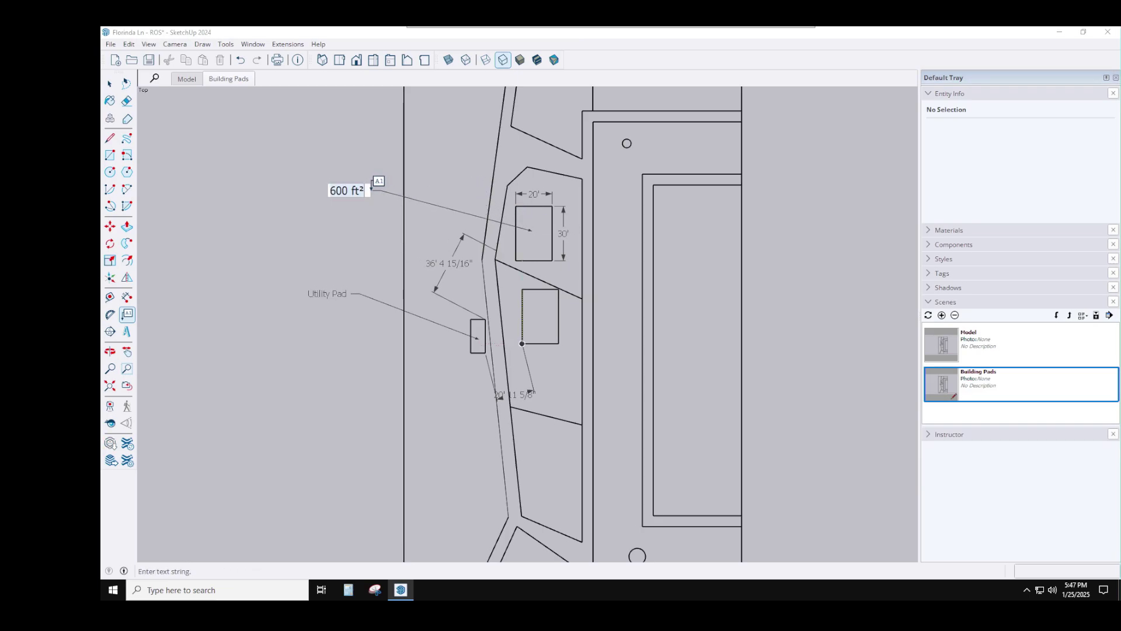
type("Building Pad 1")
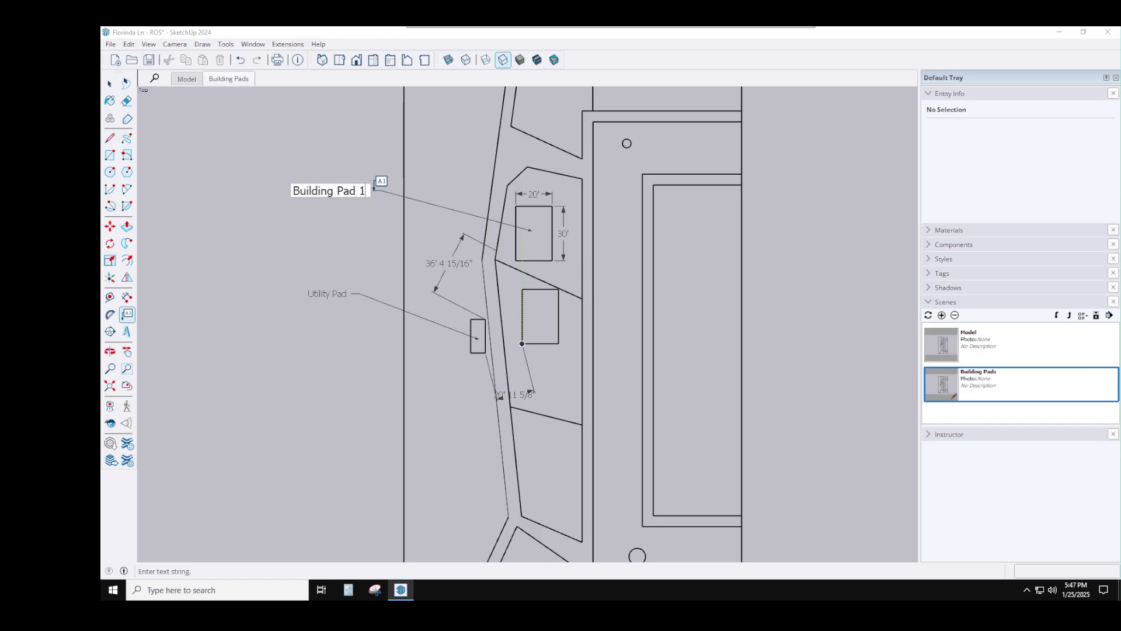
key("Escape")
left_click(354, 231)
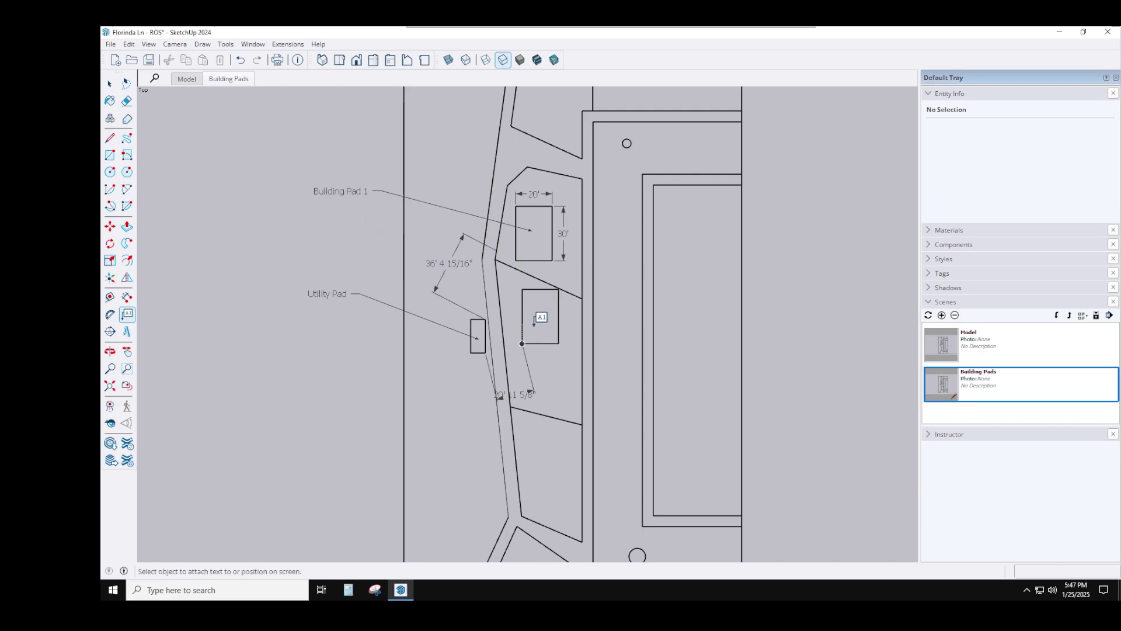
Step: Label the pad on the second lot with a leader text reading "Building Pad 2"
left_click(533, 321)
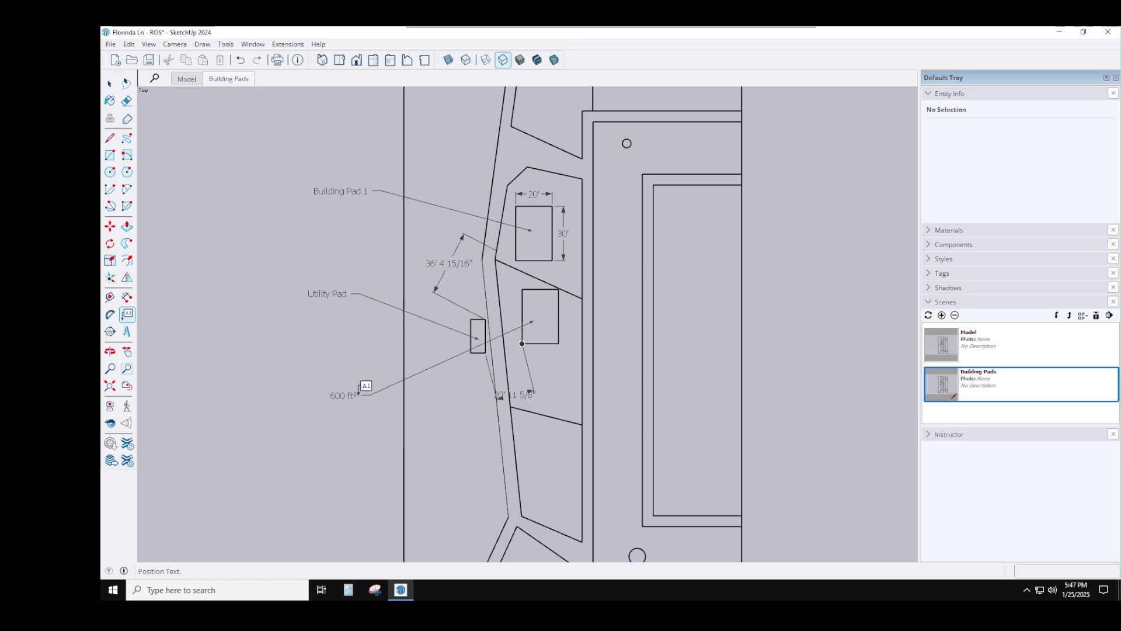
left_click(360, 393)
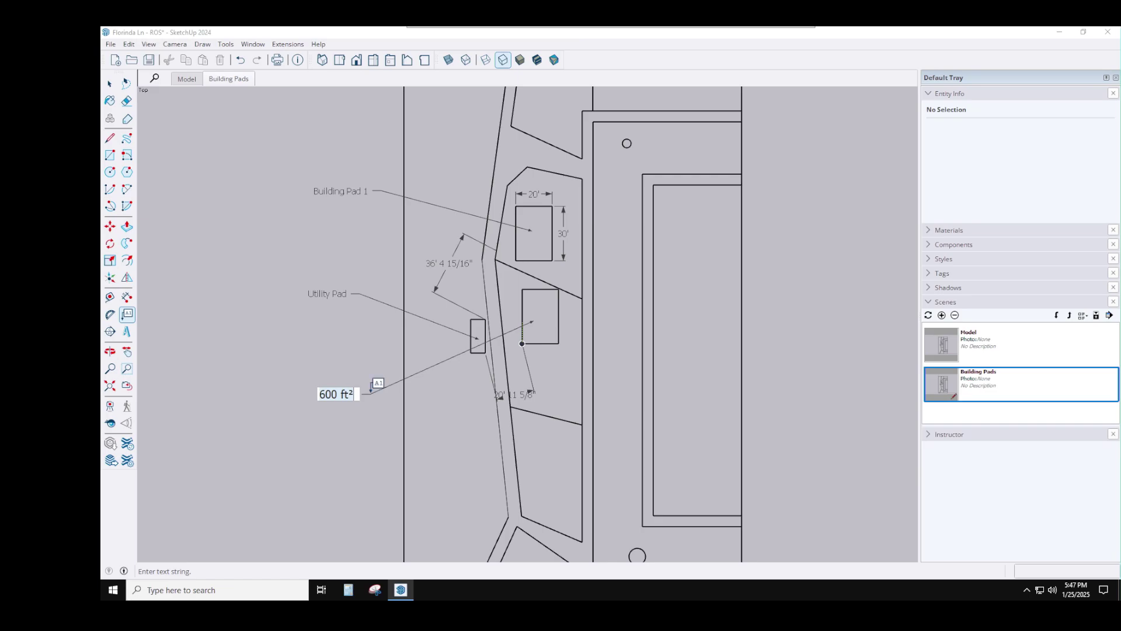
type("Building")
type("Pad 2")
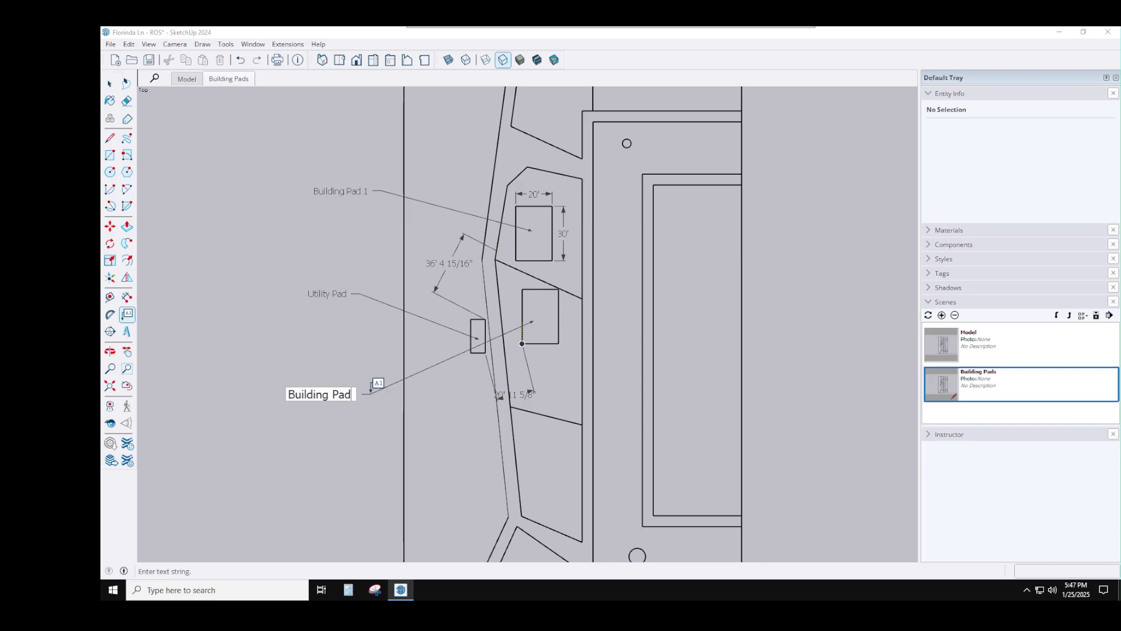
left_click(334, 349)
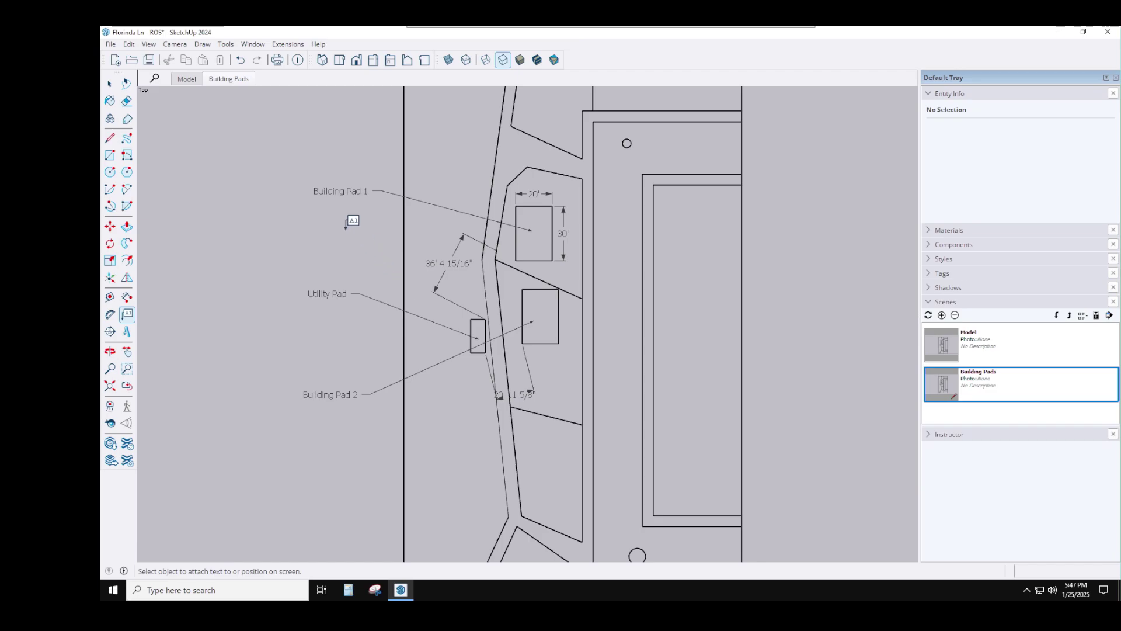
Step: Switch to the Model scene and hide the three pad leader labels
left_click(186, 78)
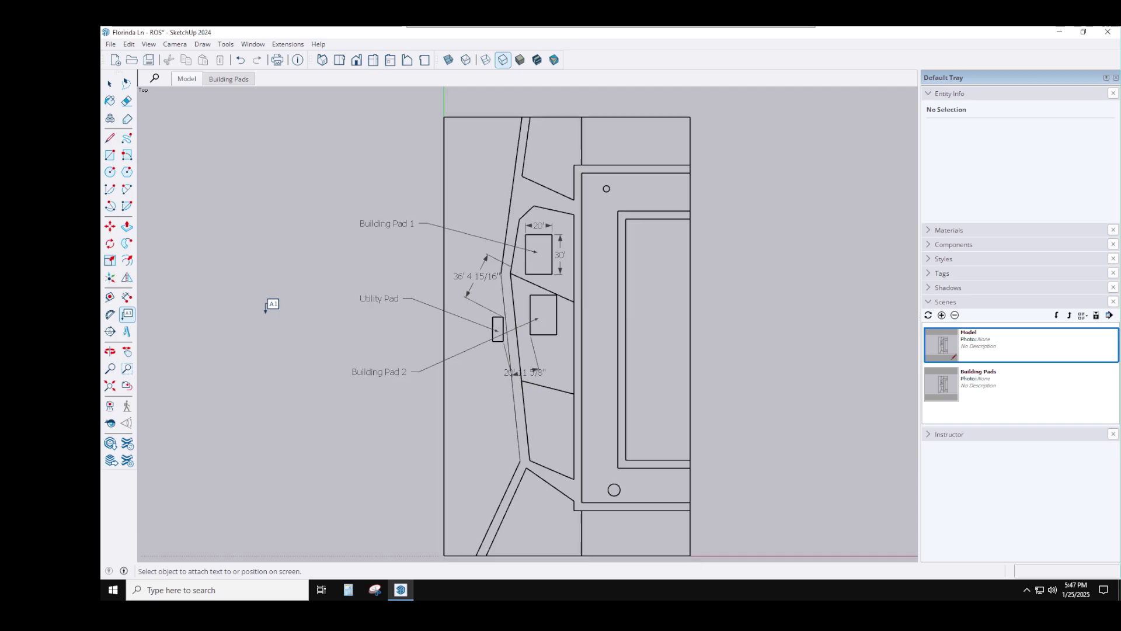
left_click(109, 83)
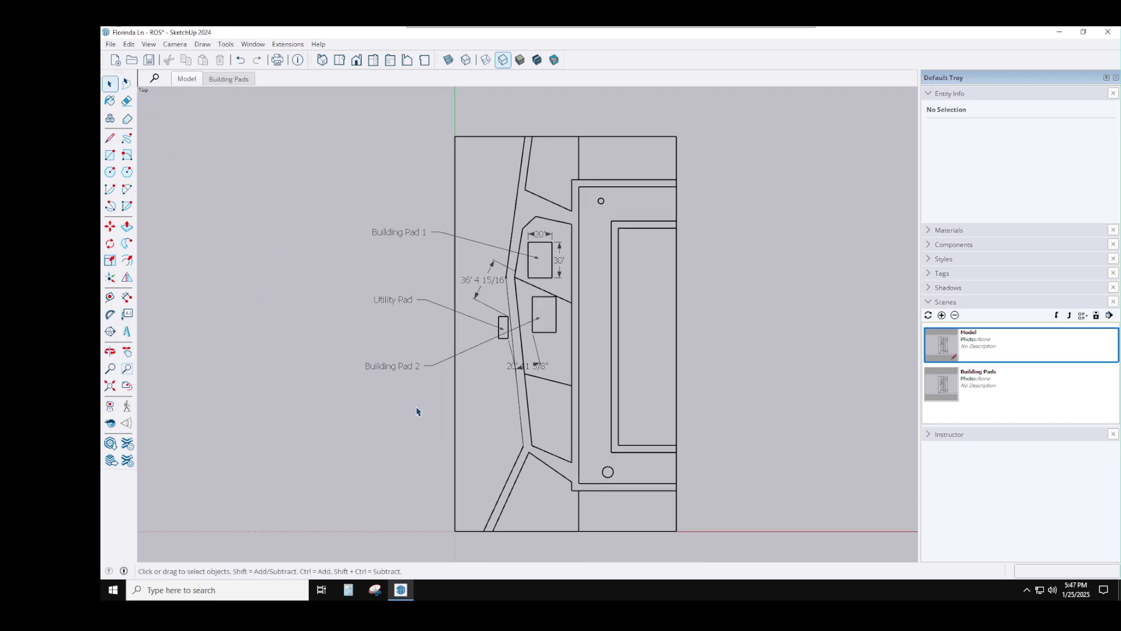
left_click_drag(383, 232, 384, 230)
right_click(407, 231)
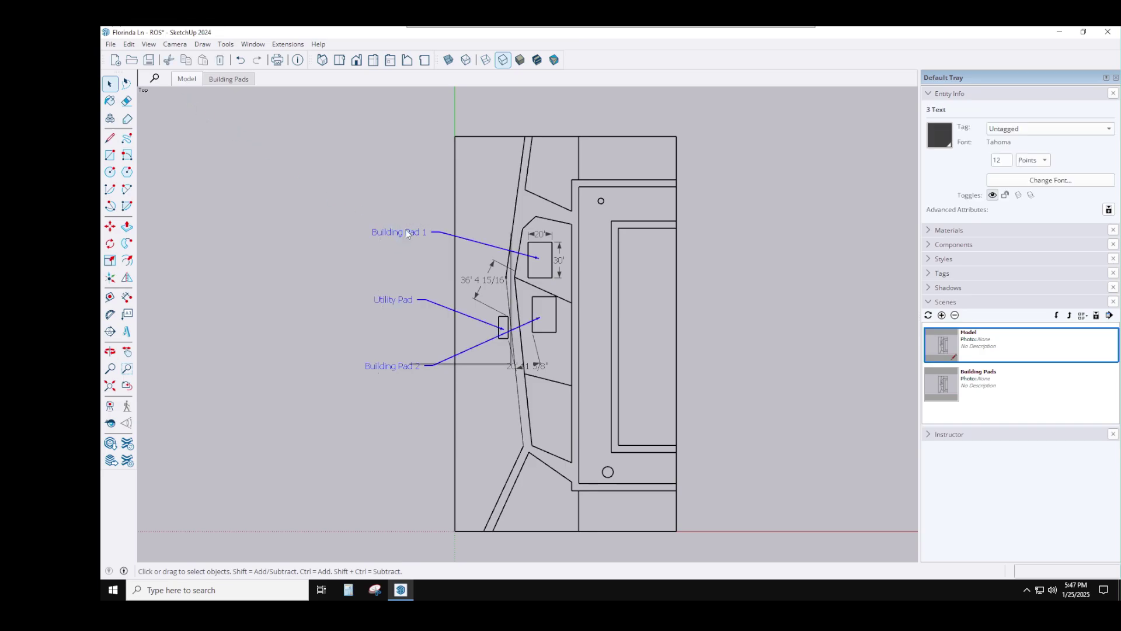
left_click(428, 262)
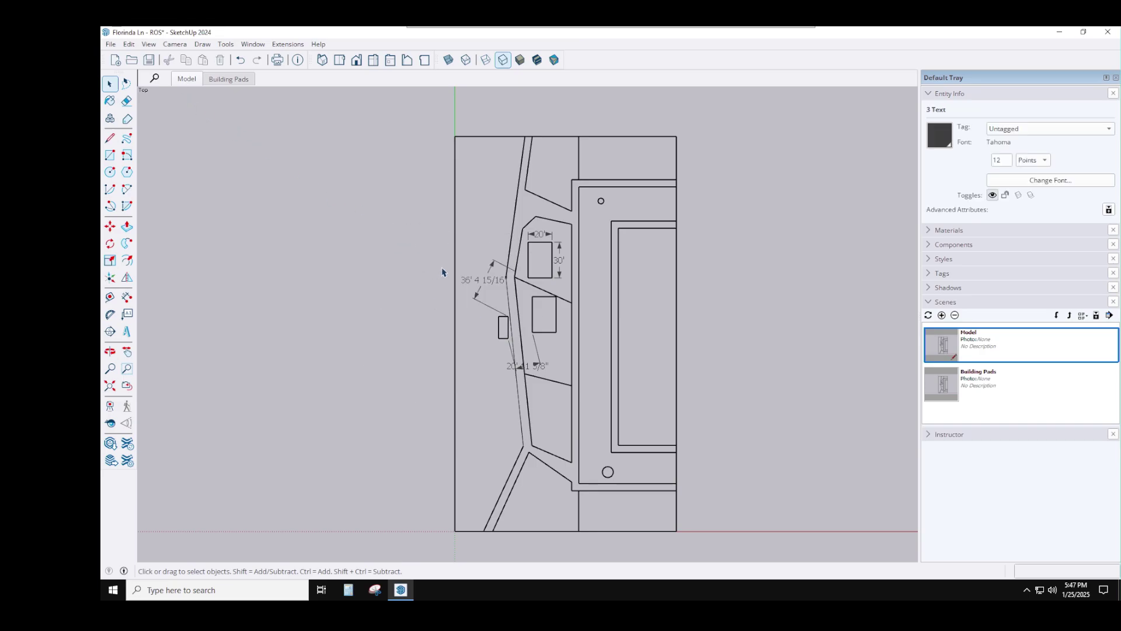
Step: Hide the four linear dimensions around the building pads and utility pad
left_click(491, 285)
left_click(544, 235, "ctrl")
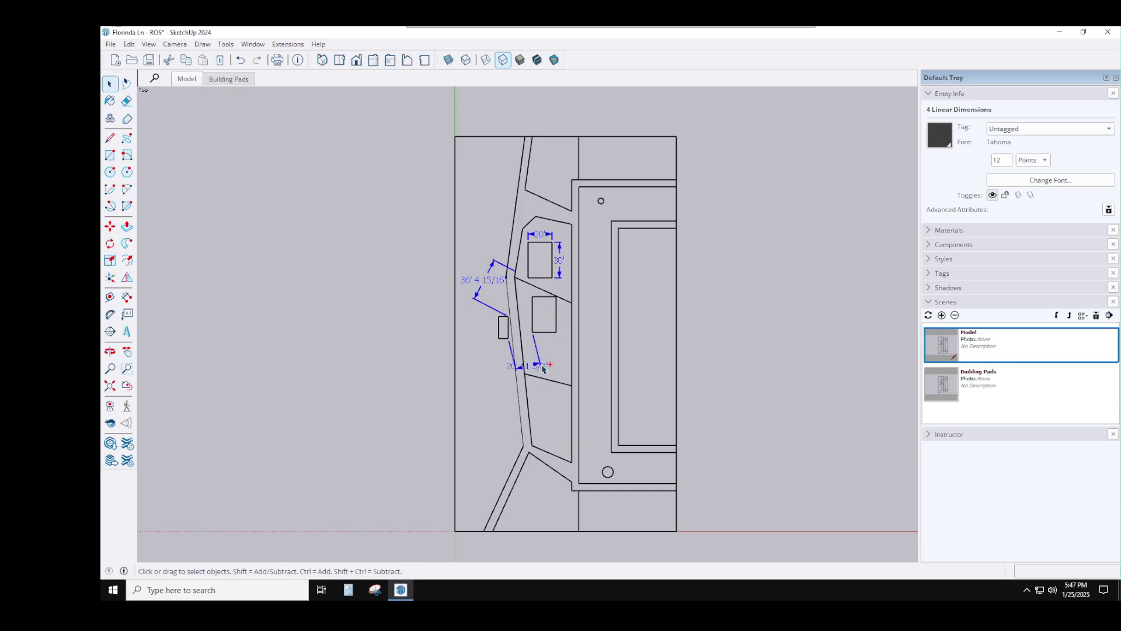
right_click(543, 369)
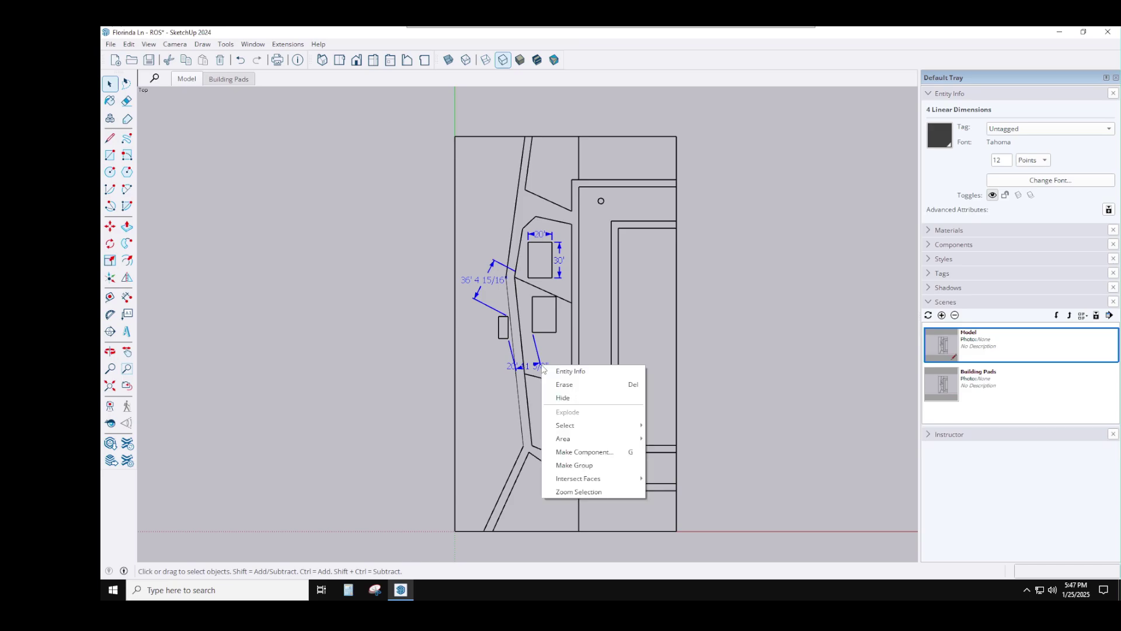
left_click(554, 398)
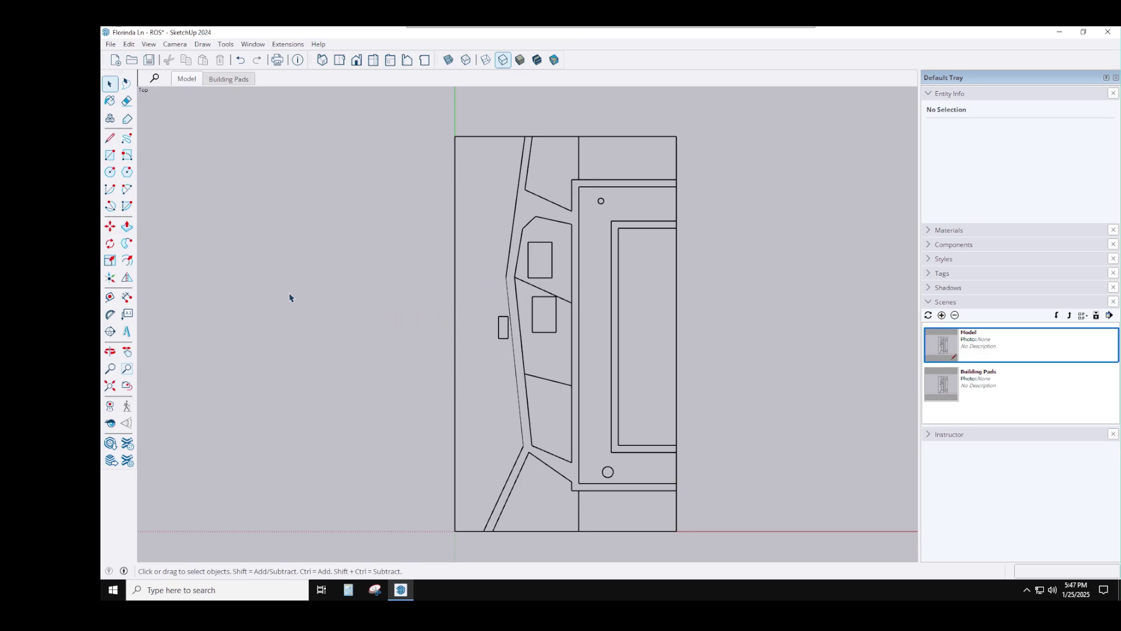
Step: Set the view to isometric and update the Model scene with it
left_click(321, 61)
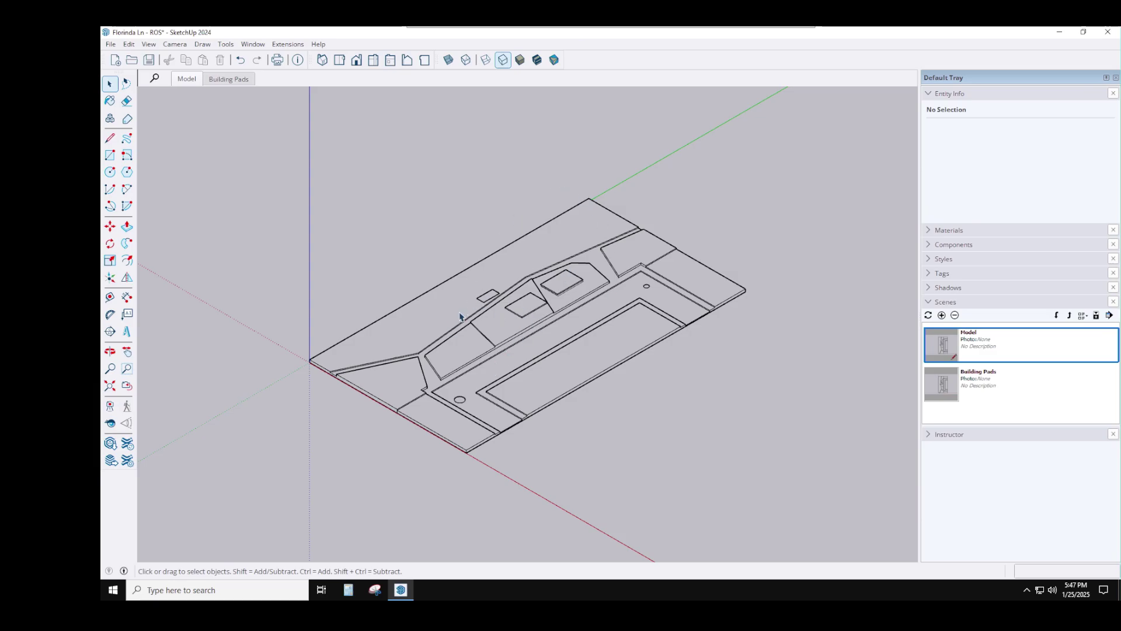
right_click(190, 82)
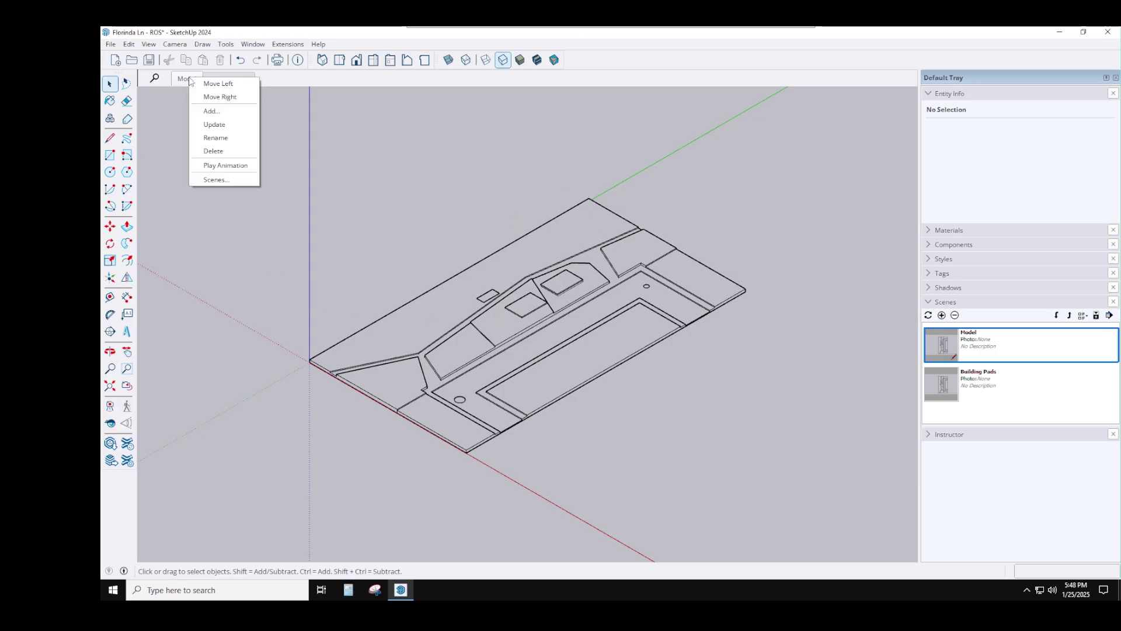
left_click(214, 125)
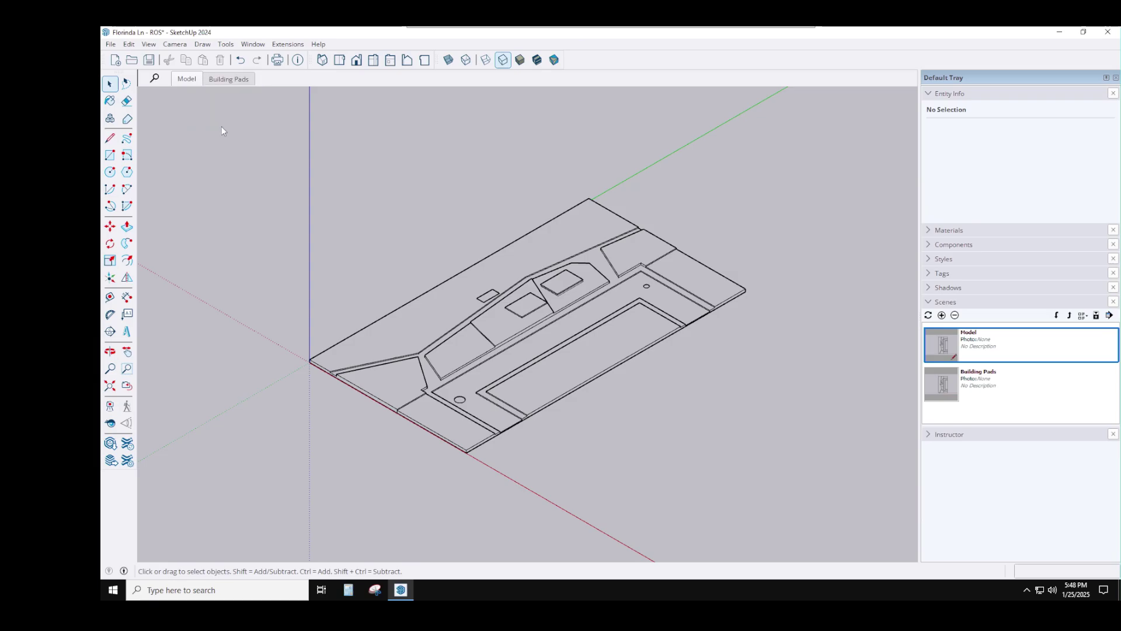
Step: Switch to the Building Pads scene and place a second leader label from the utility pad's edge, between the Utility Pad and Building Pad 2 labels
left_click(227, 78)
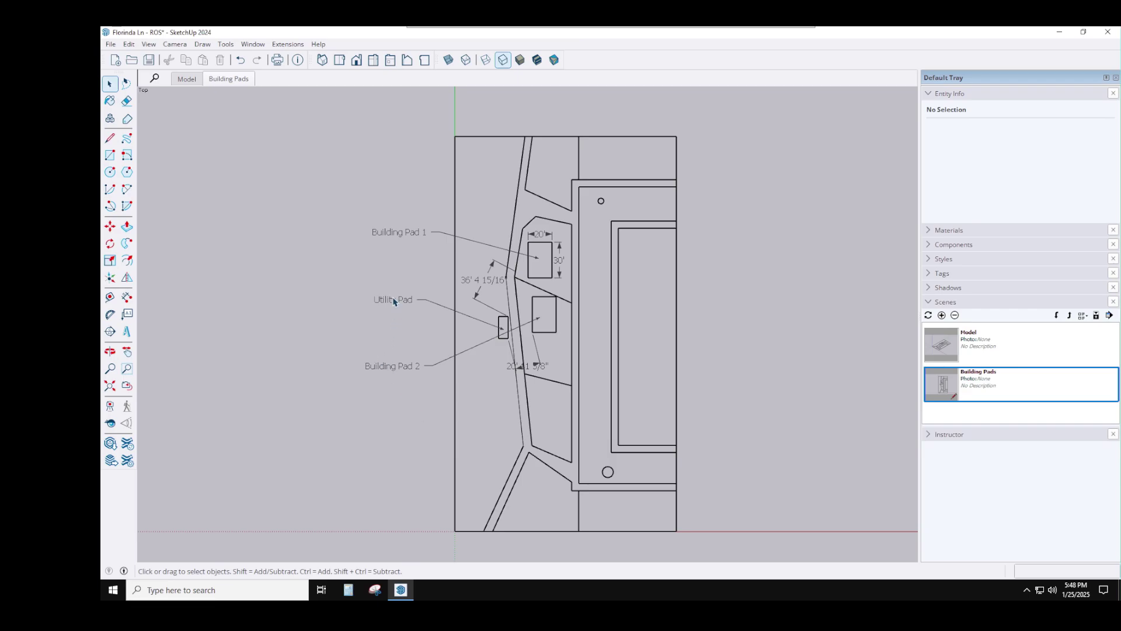
left_click(127, 314)
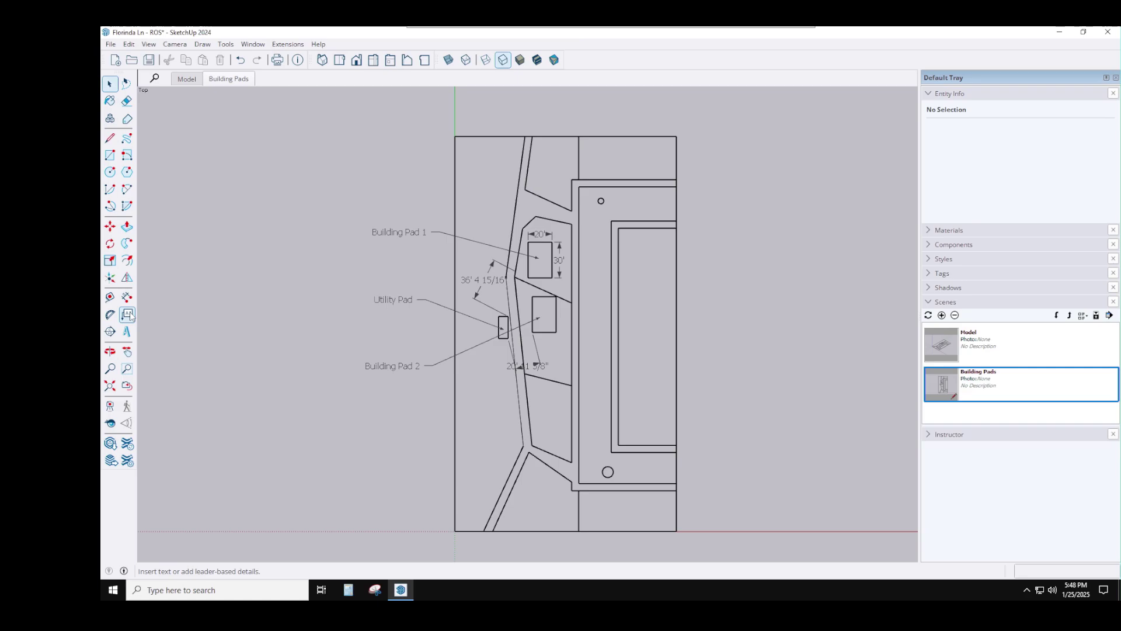
scroll(498, 334, "up", 4)
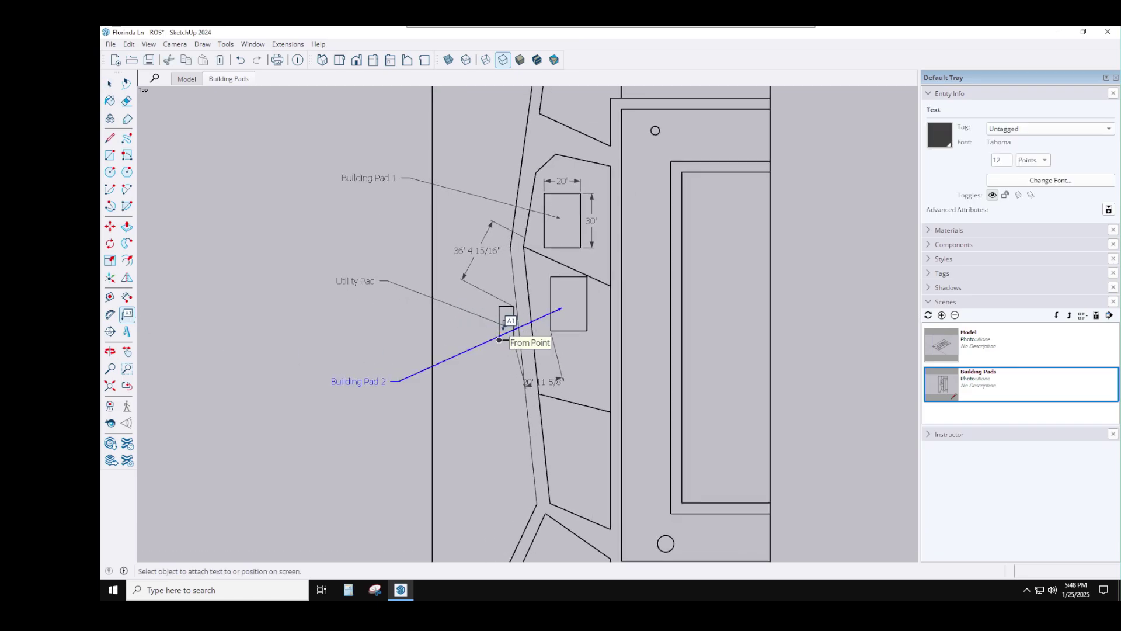
scroll(500, 329, "up", 3)
left_click(510, 322)
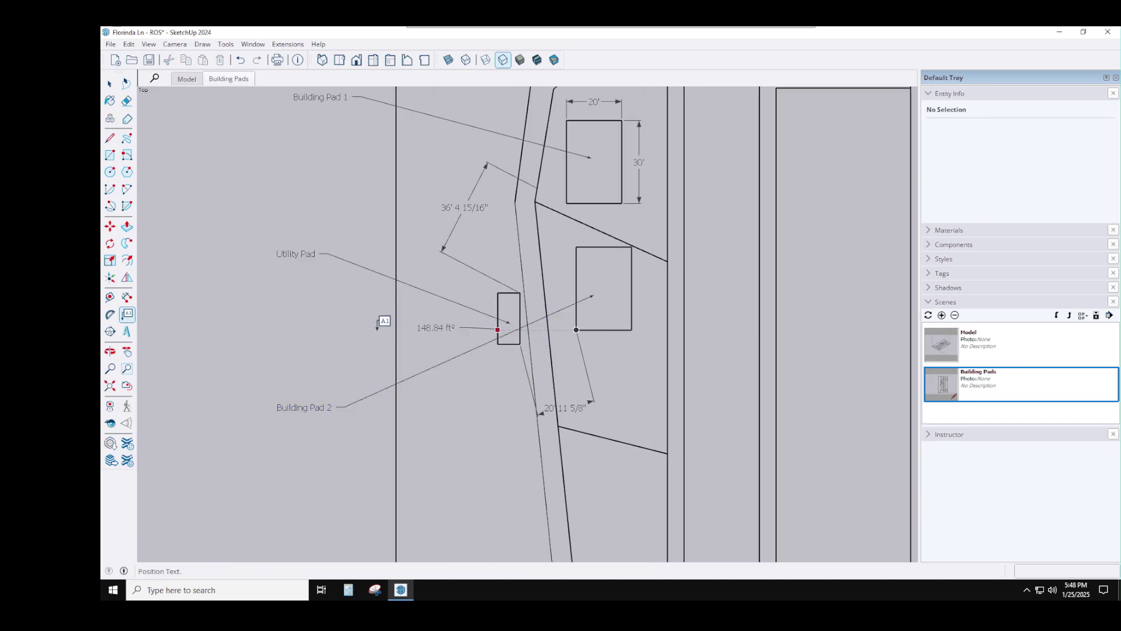
left_click(324, 307)
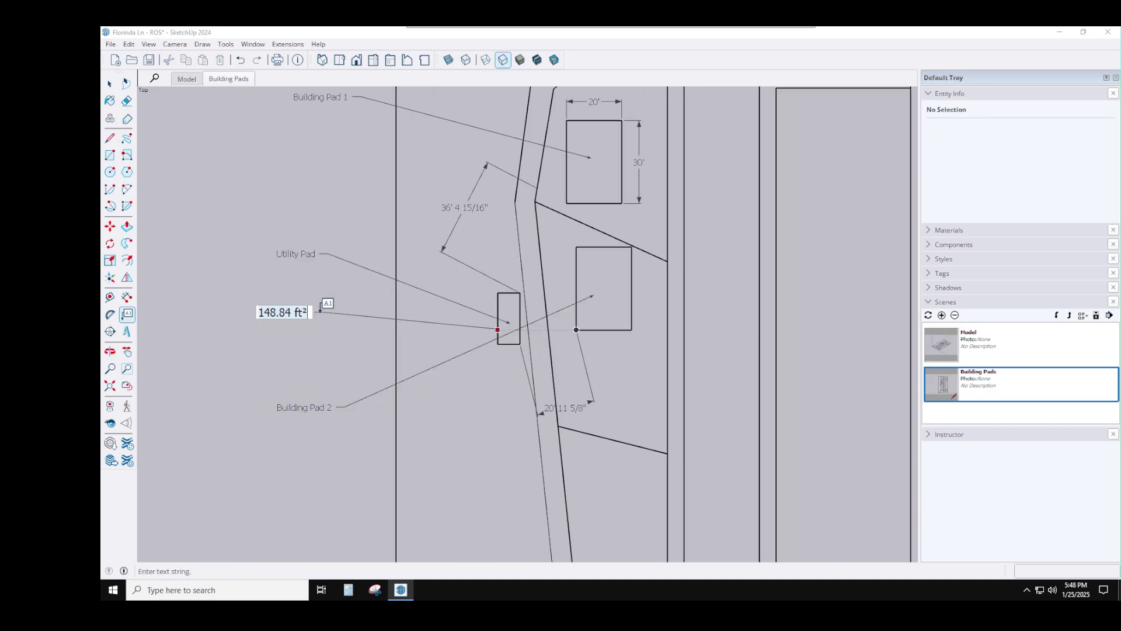
Step: Set the new utility pad label's text to "Existing Water" and "Existing Electricity" on two lines
type("e")
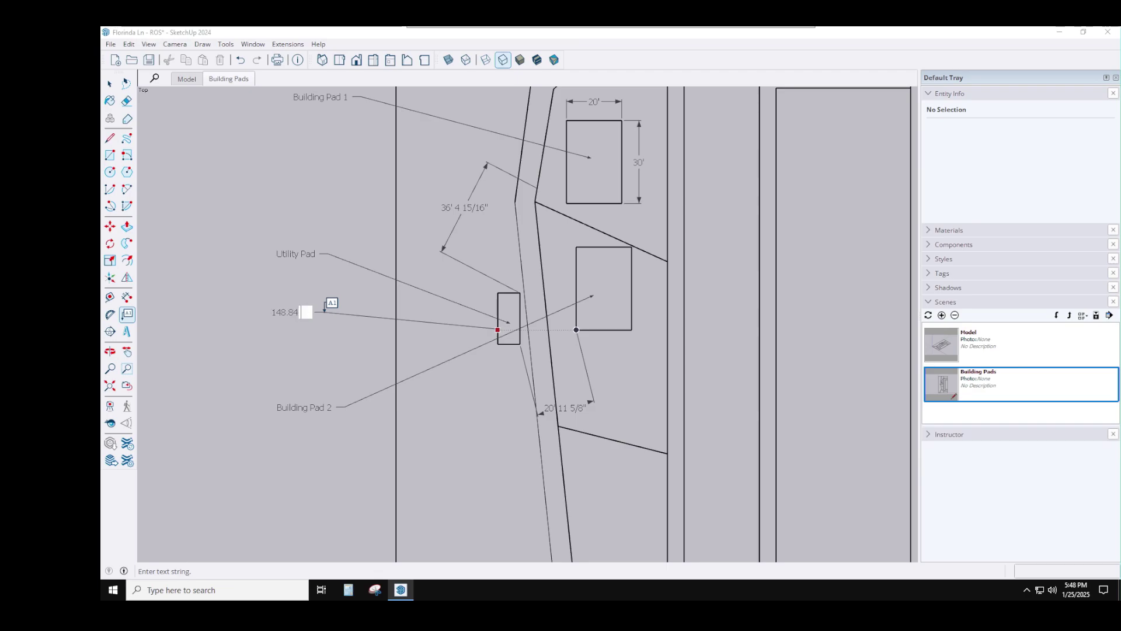
type("xisting Water")
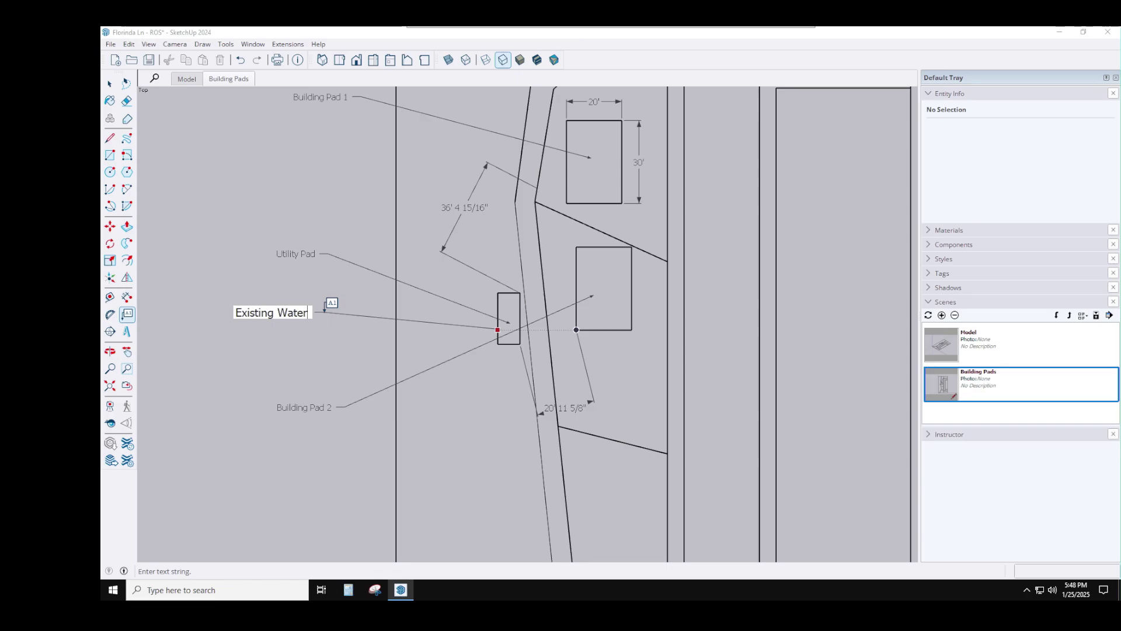
key("Return")
type("Existing")
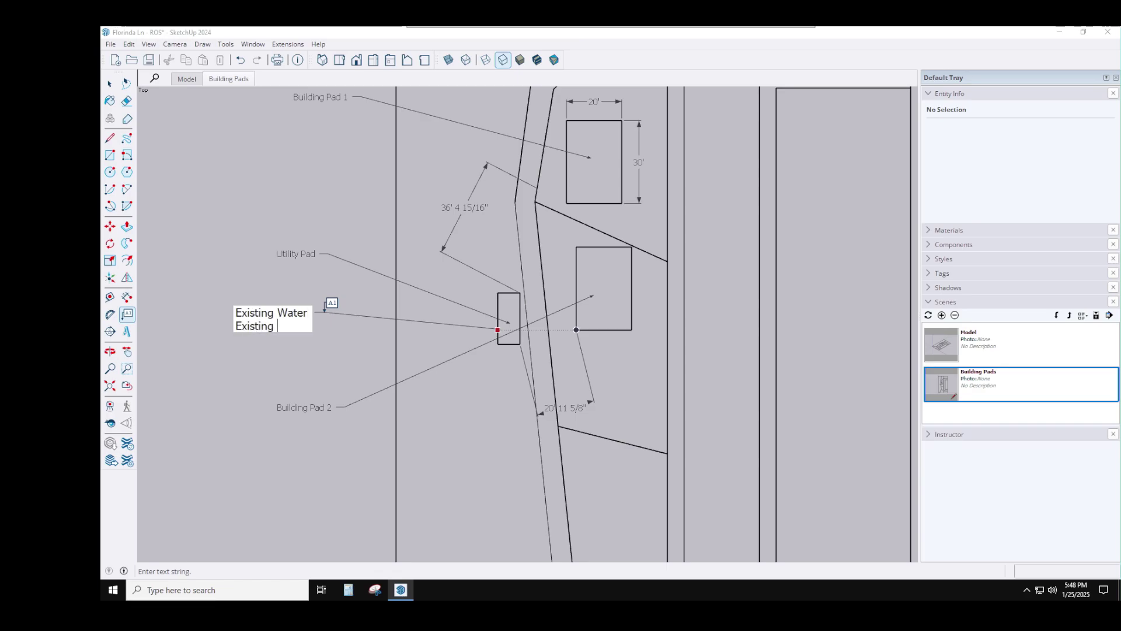
type(" Electricic")
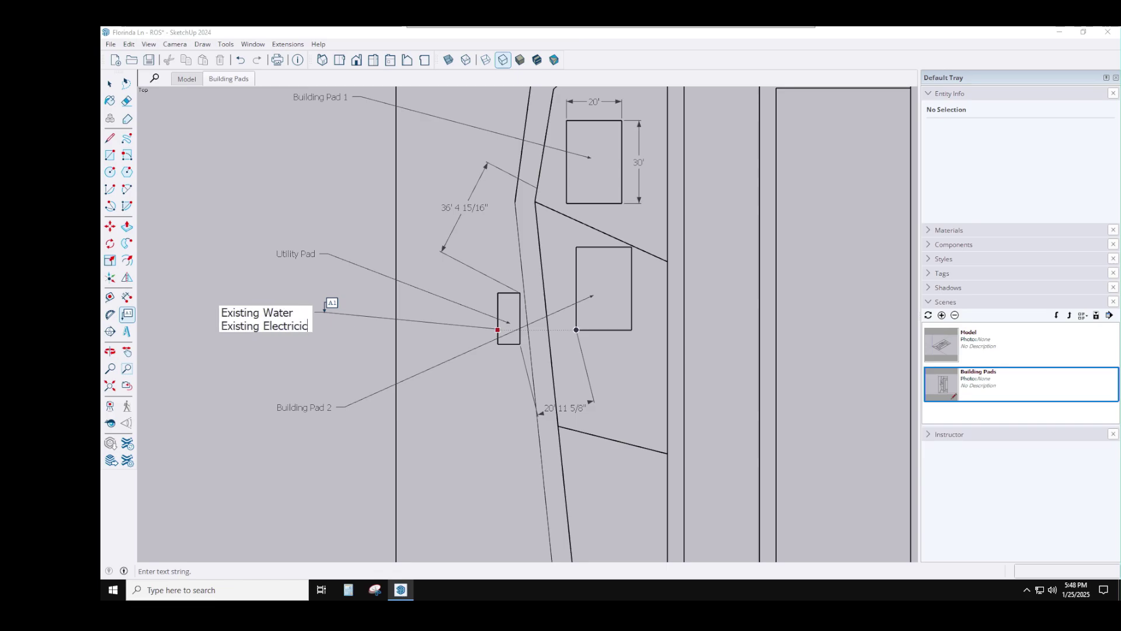
key("BackSpace")
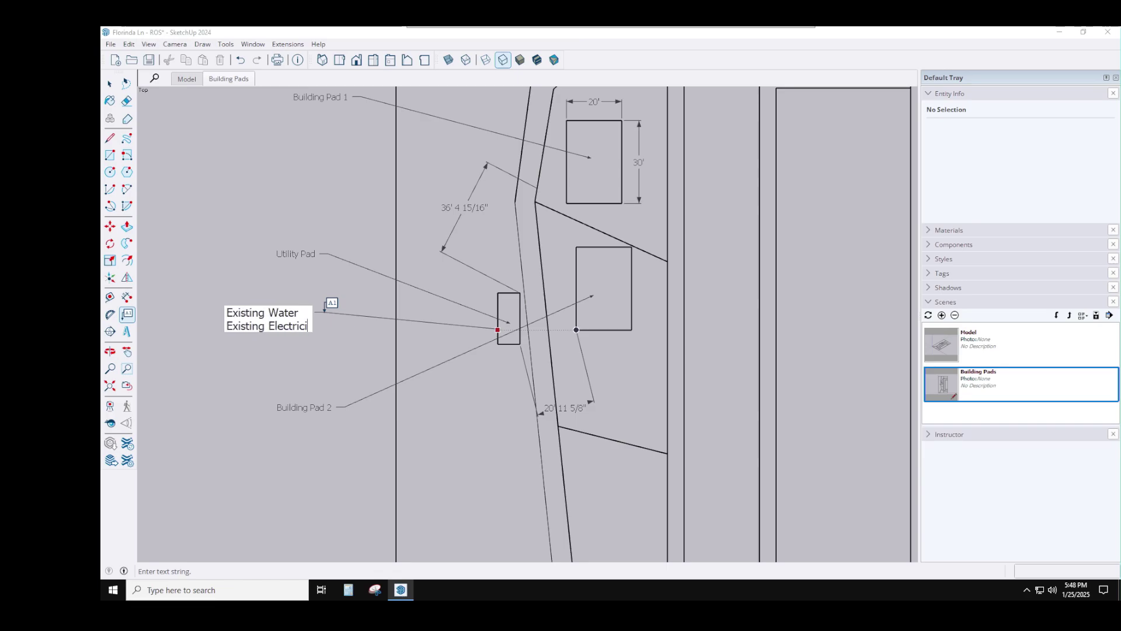
type("ty")
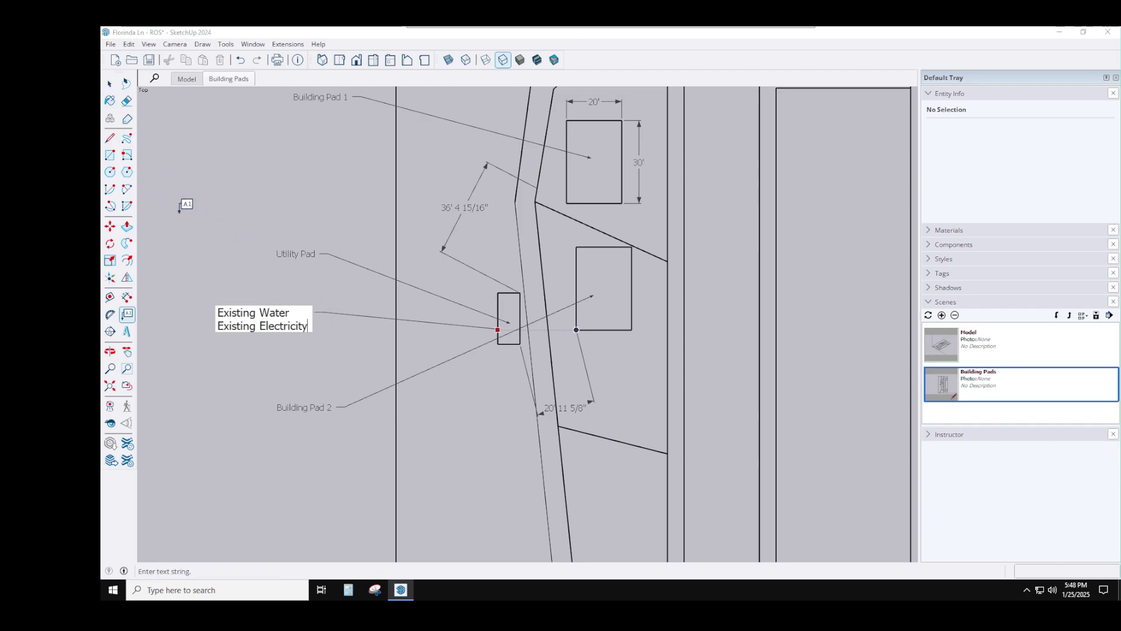
key("Return")
left_click(186, 205)
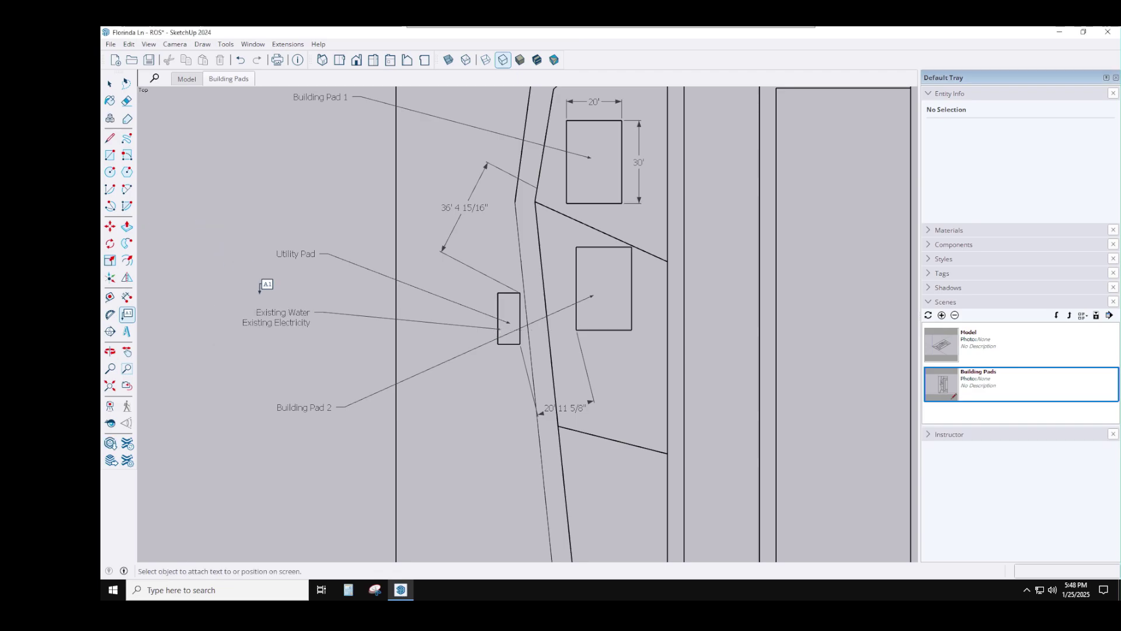
Step: Measure with the Tape Measure from the utility pad's right edge to the circles beside the large inner rectangle
scroll(315, 309, "down", 2)
scroll(311, 311, "down", 1)
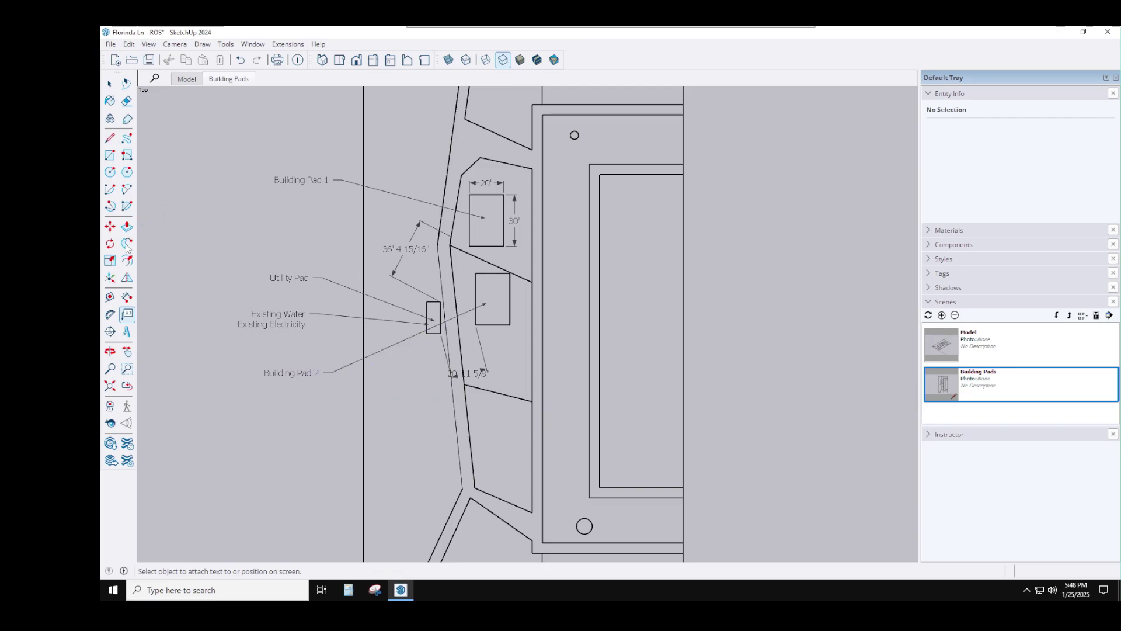
left_click(111, 298)
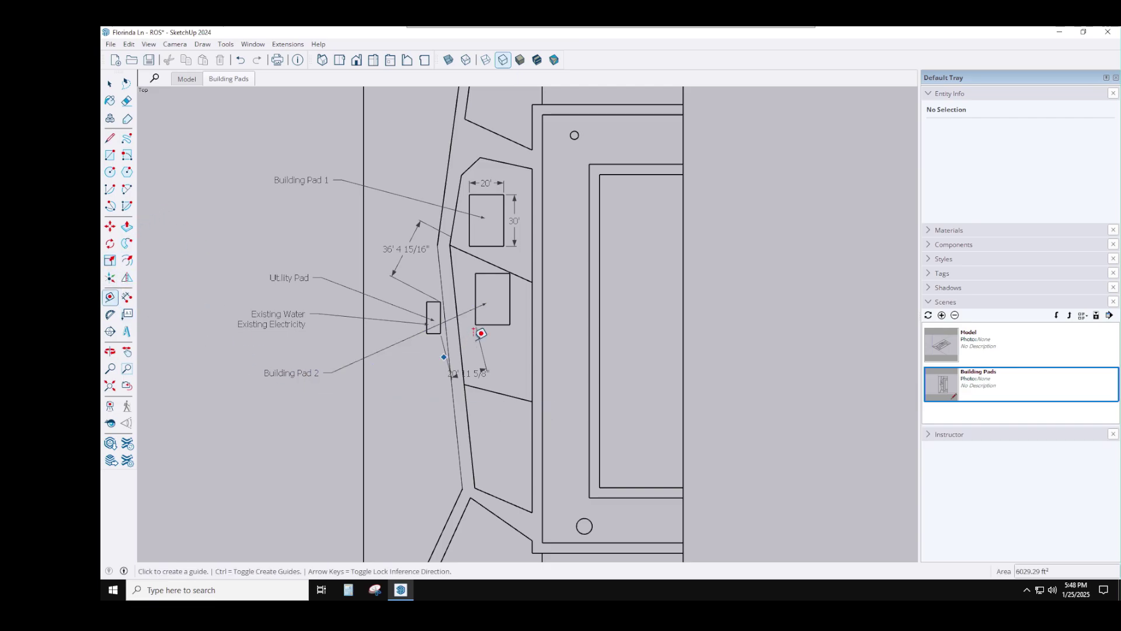
left_click(440, 324)
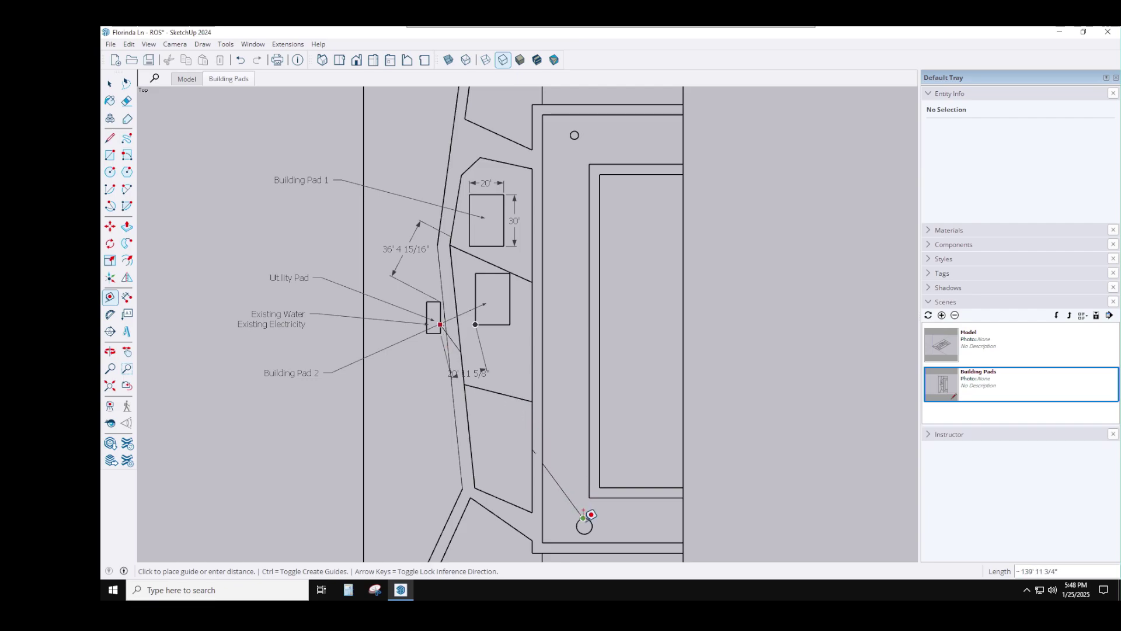
left_click(572, 133)
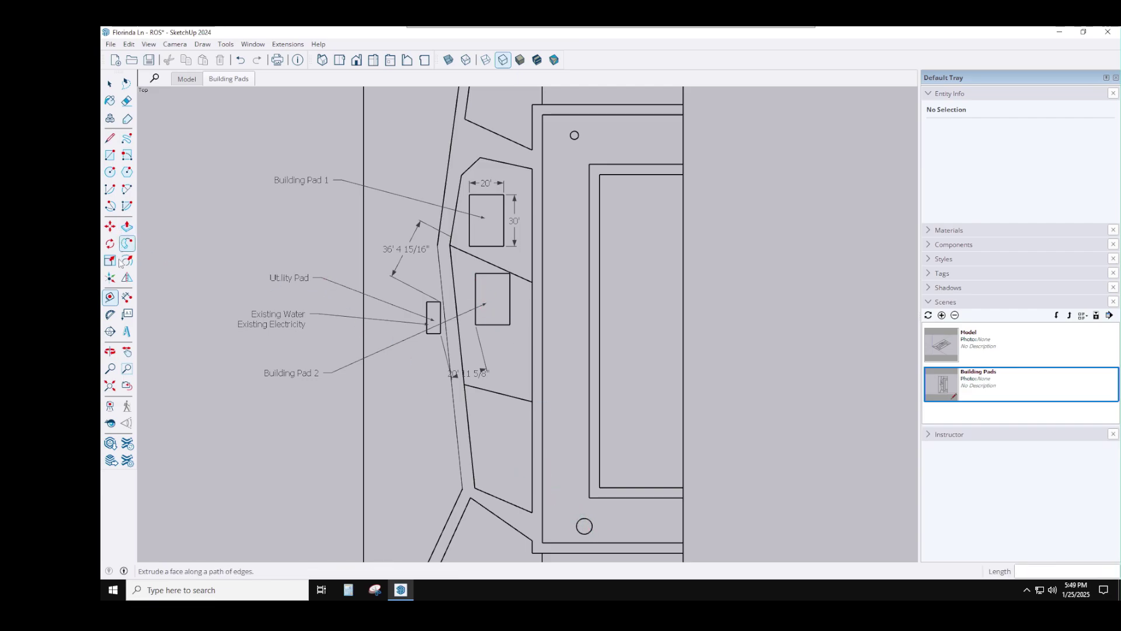
left_click(126, 297)
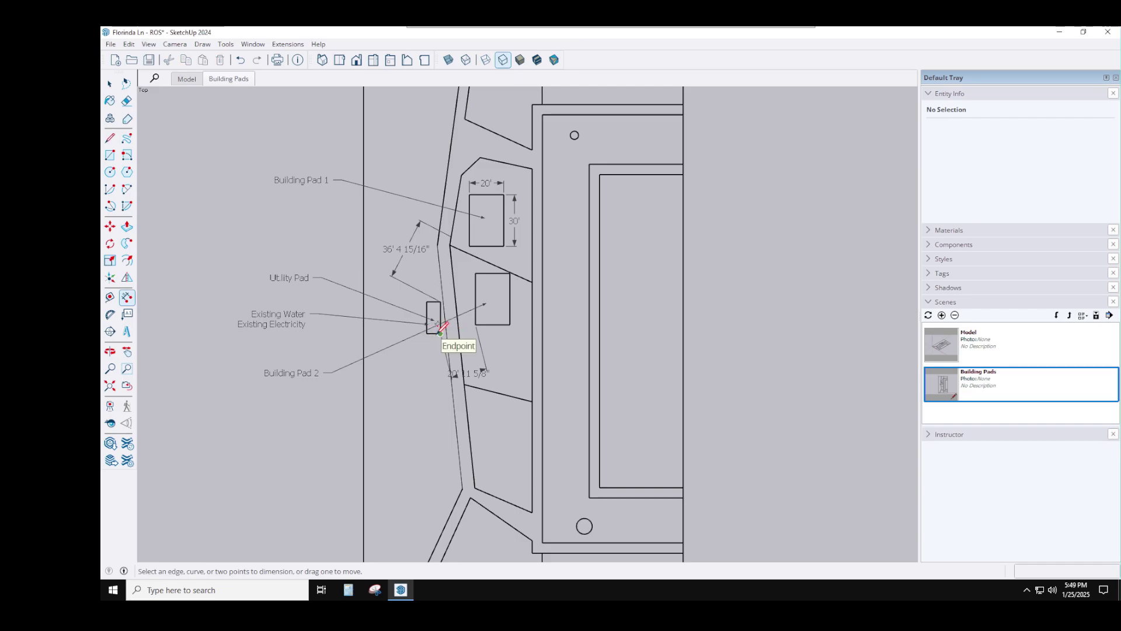
left_click(426, 334)
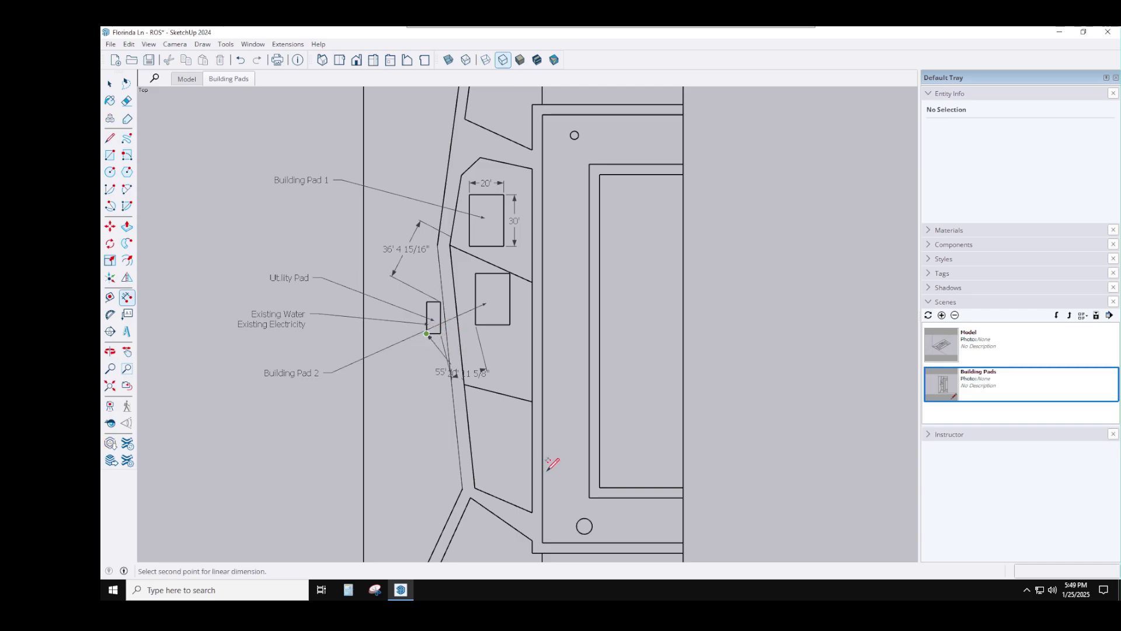
left_click(585, 518)
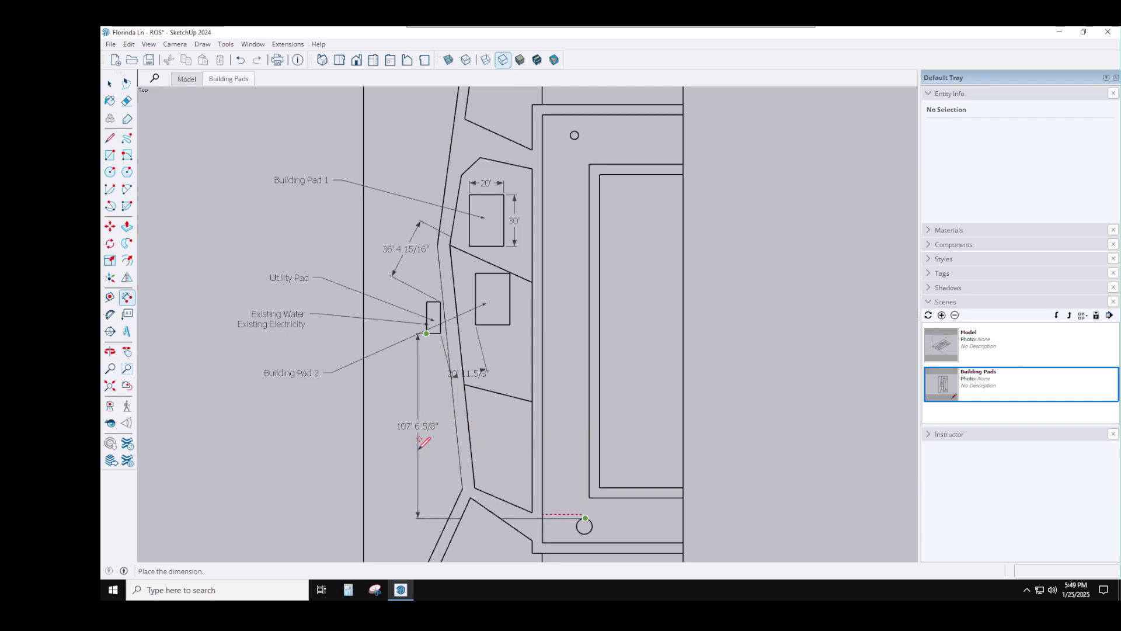
key("Escape")
left_click(110, 172)
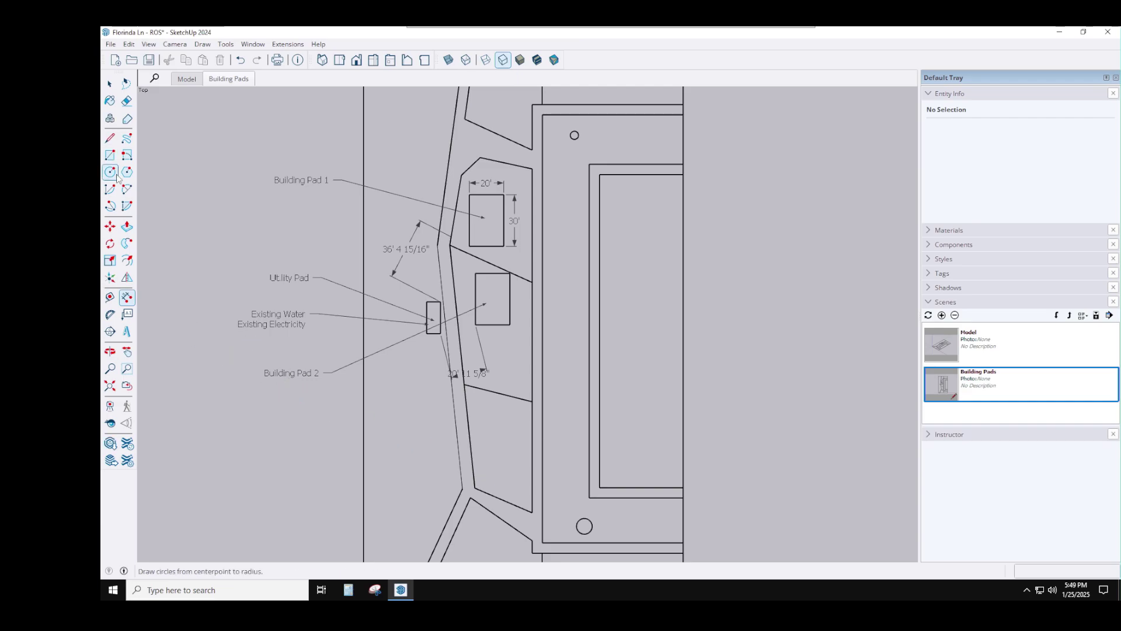
Step: Dimension the distance from the larger circle's center to the utility pad's lower-left corner, placing the dimension outside the right property edge
left_click(584, 524)
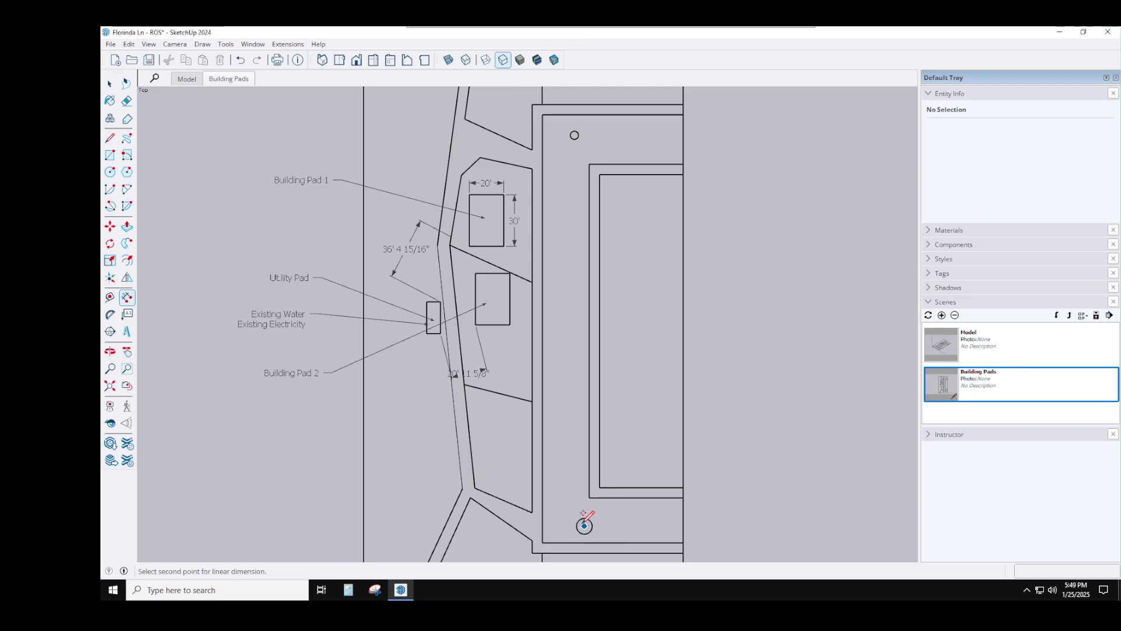
left_click(427, 333)
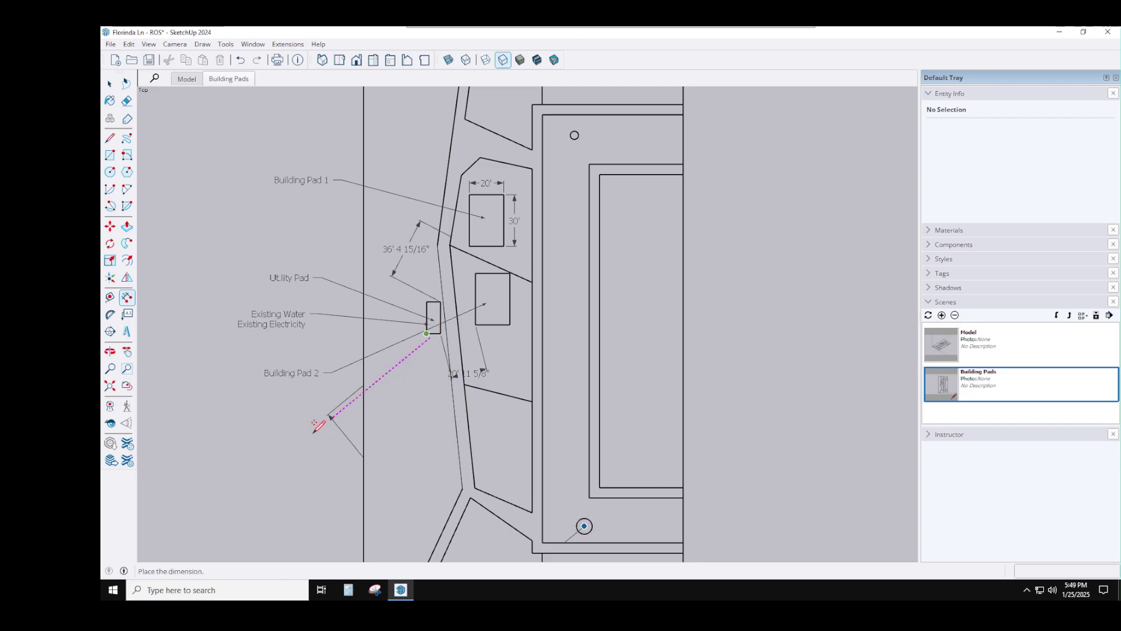
scroll(266, 454, "down", 2)
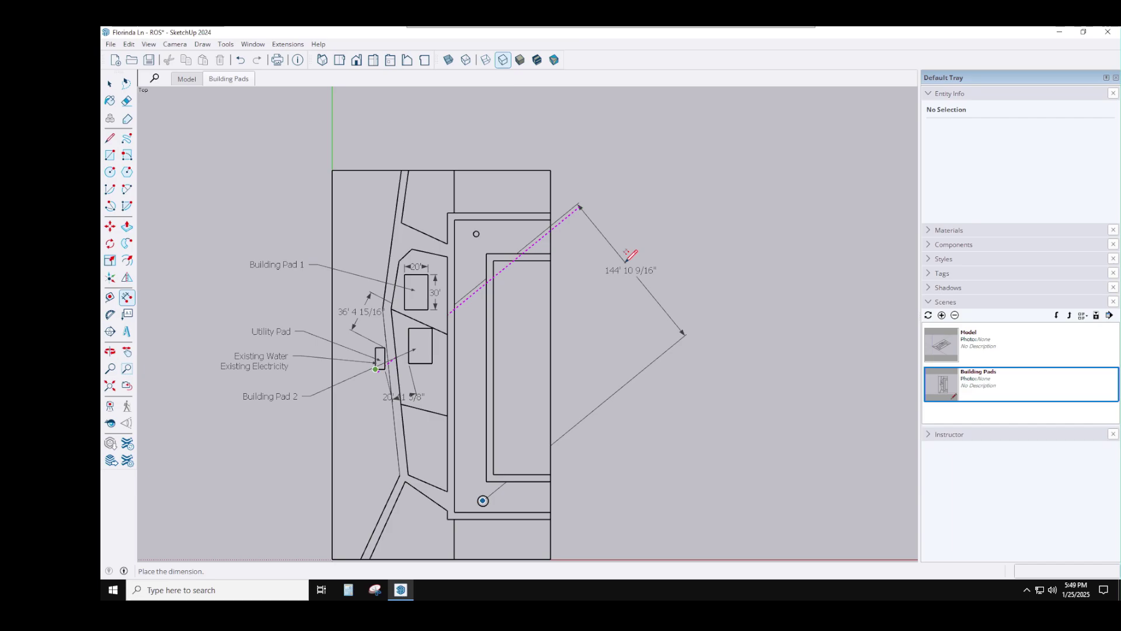
left_click(626, 255)
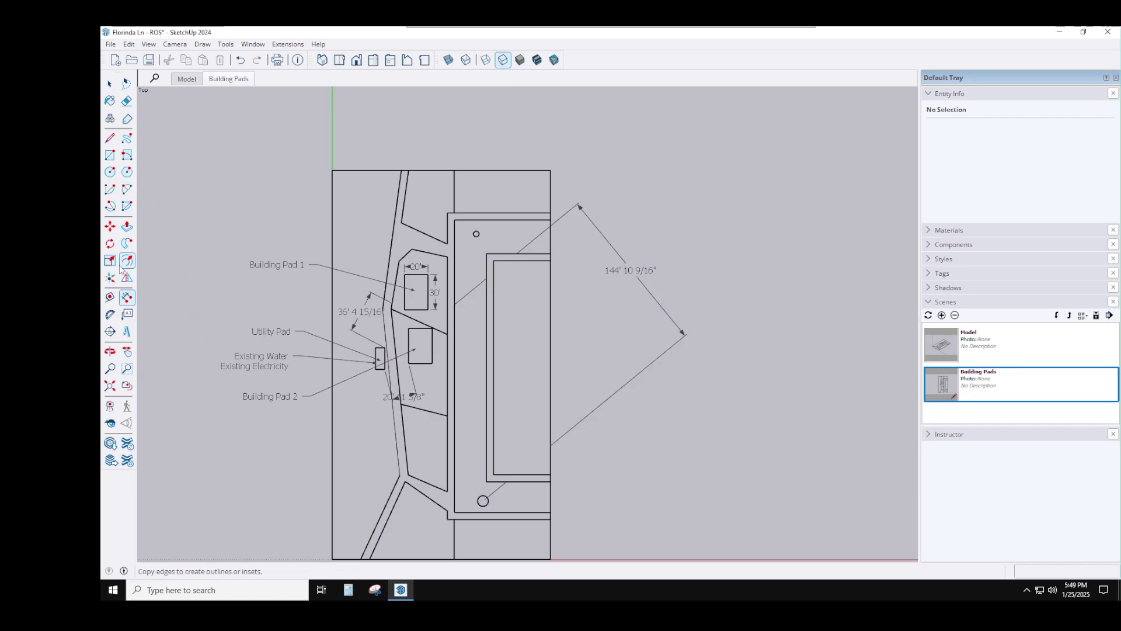
Step: Label the larger circle with a leader text reading "Existing Sewer"
left_click(126, 314)
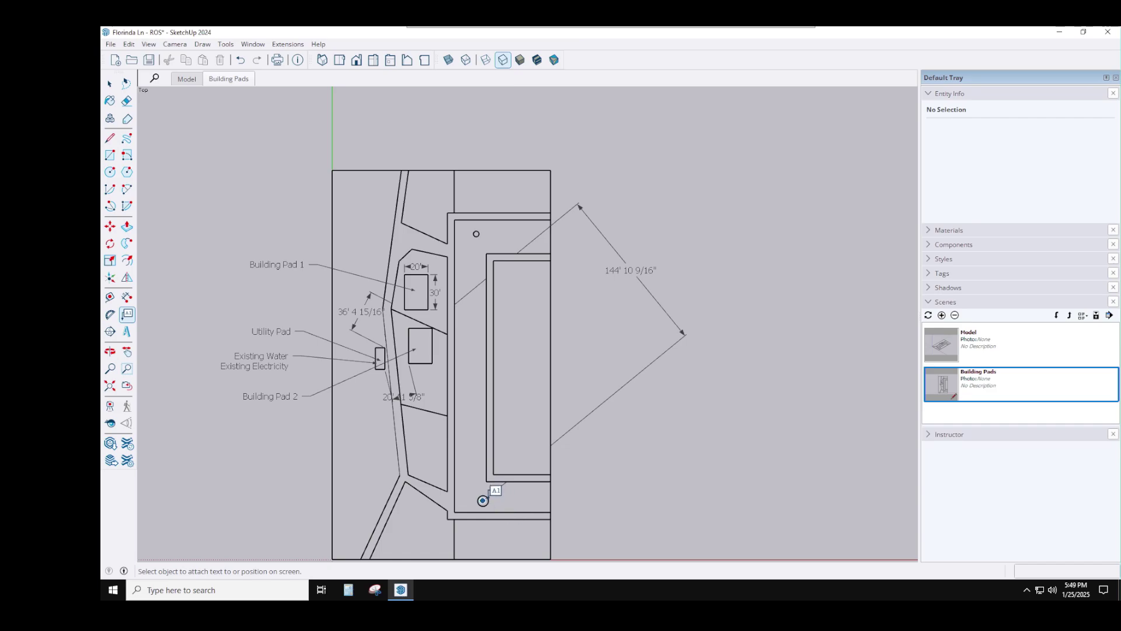
left_click(489, 497)
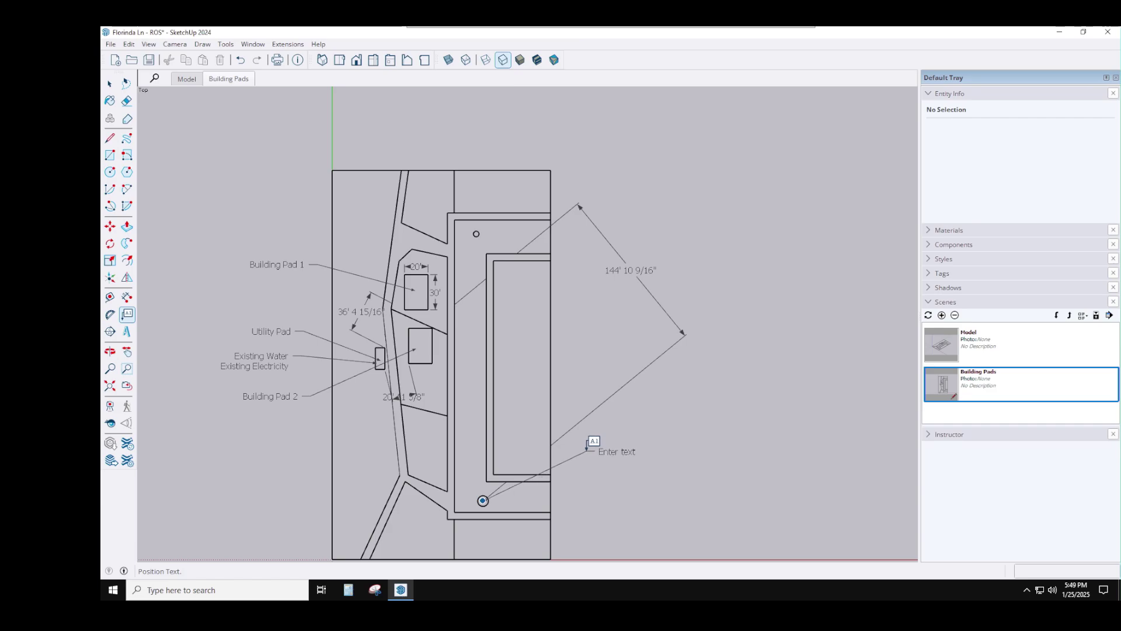
left_click(588, 447)
type("Ex")
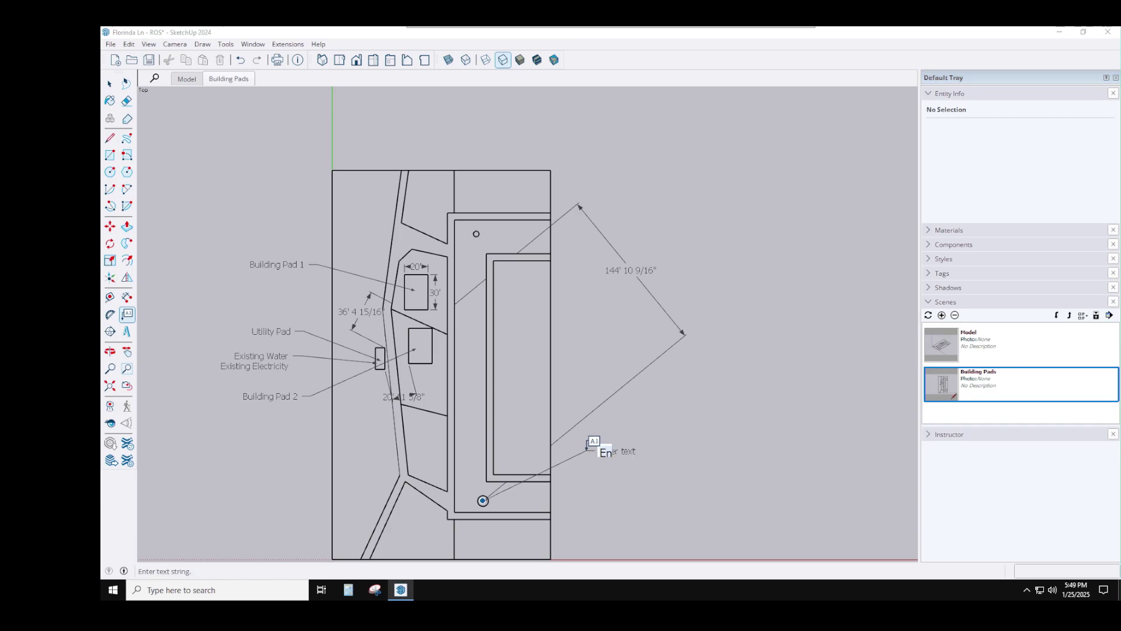
type("isting Sewer")
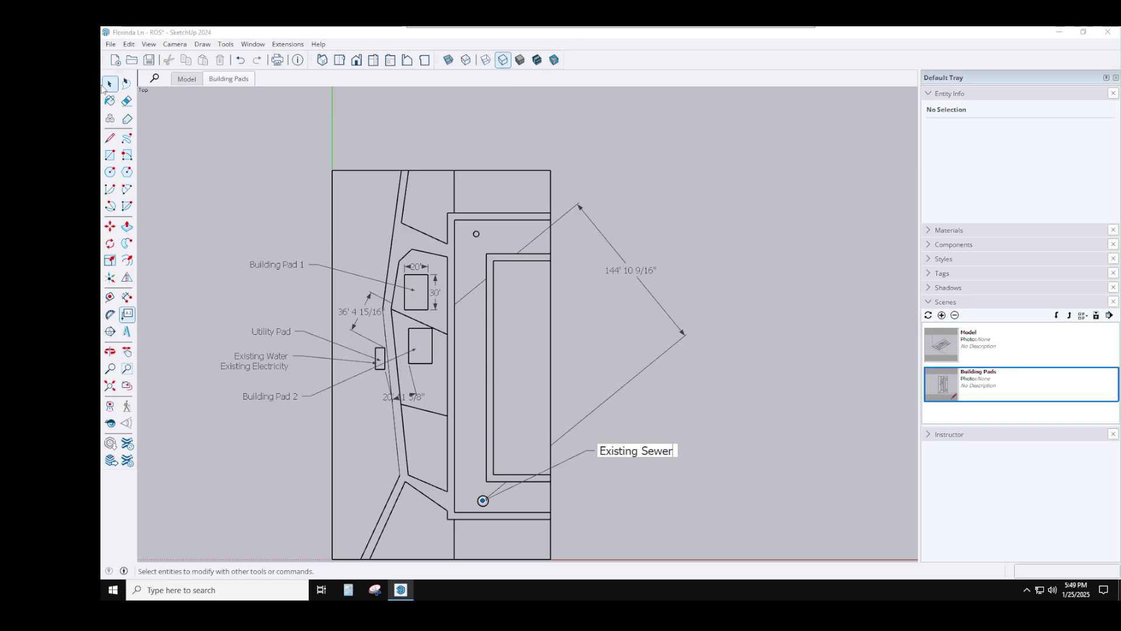
left_click(222, 160)
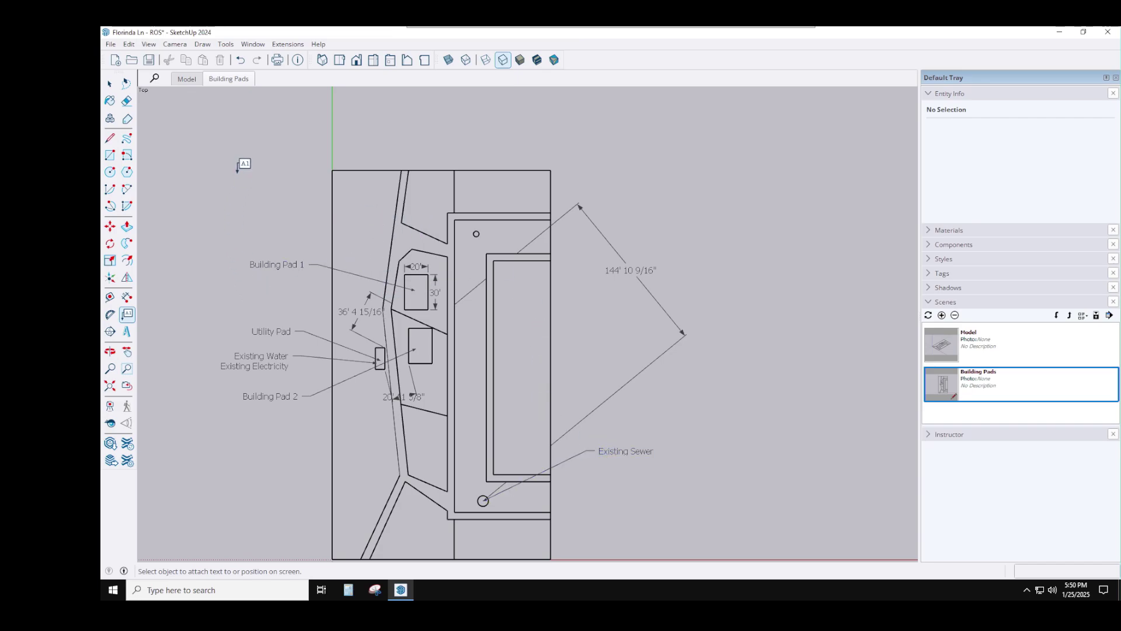
Step: Switch to the Model scene and hide the water and electricity label, the sewer-to-utility-pad dimension and the Existing Sewer label
left_click(188, 79)
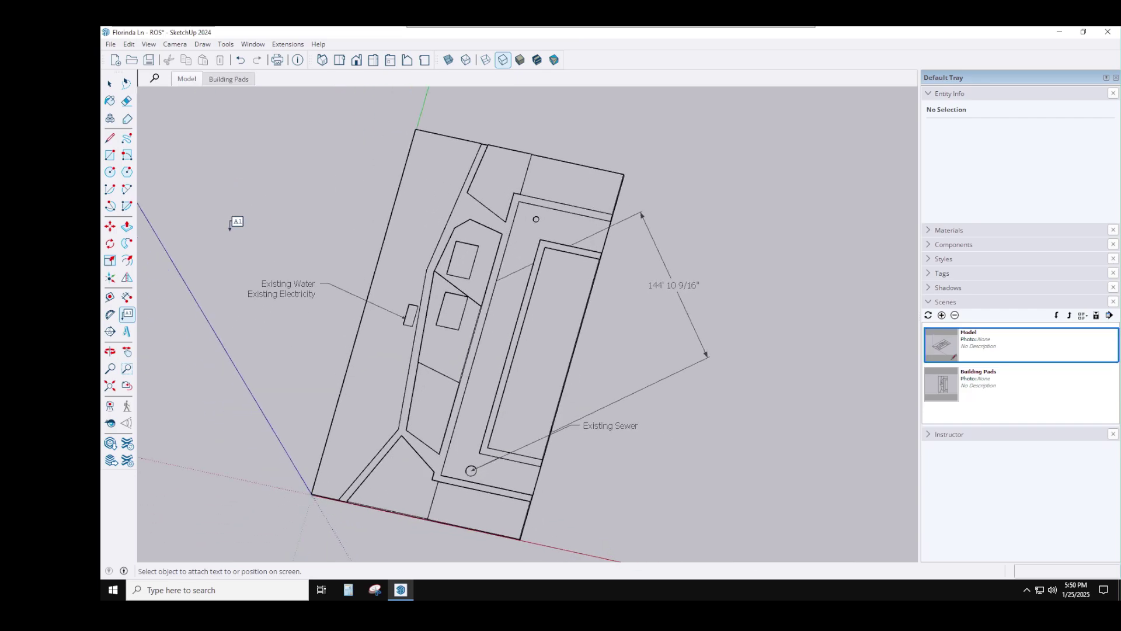
key("space")
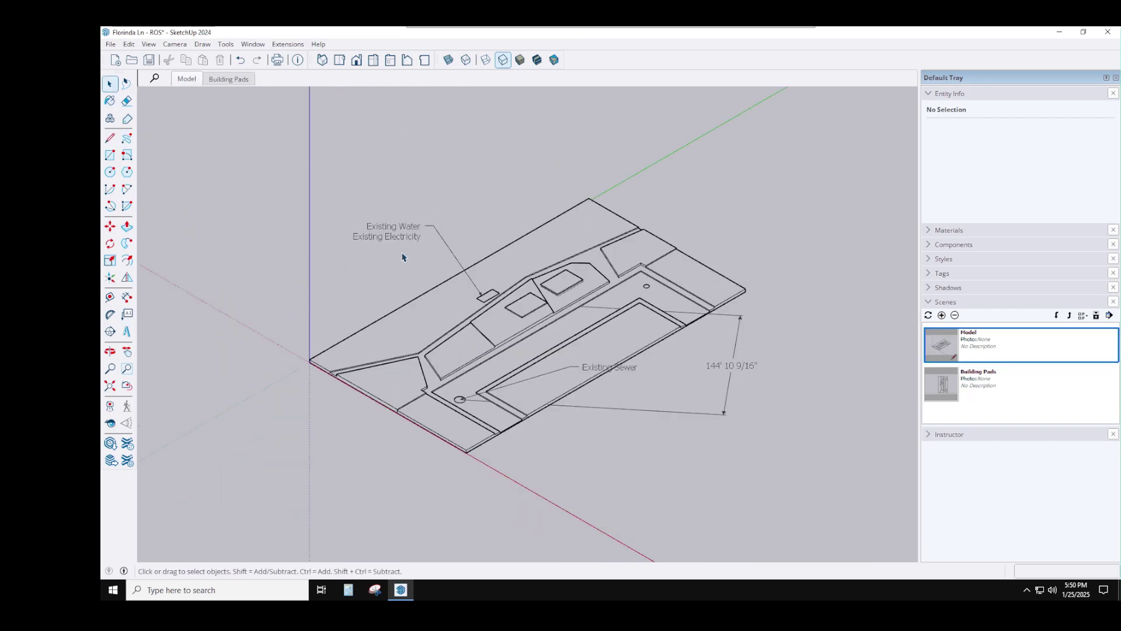
right_click(383, 226)
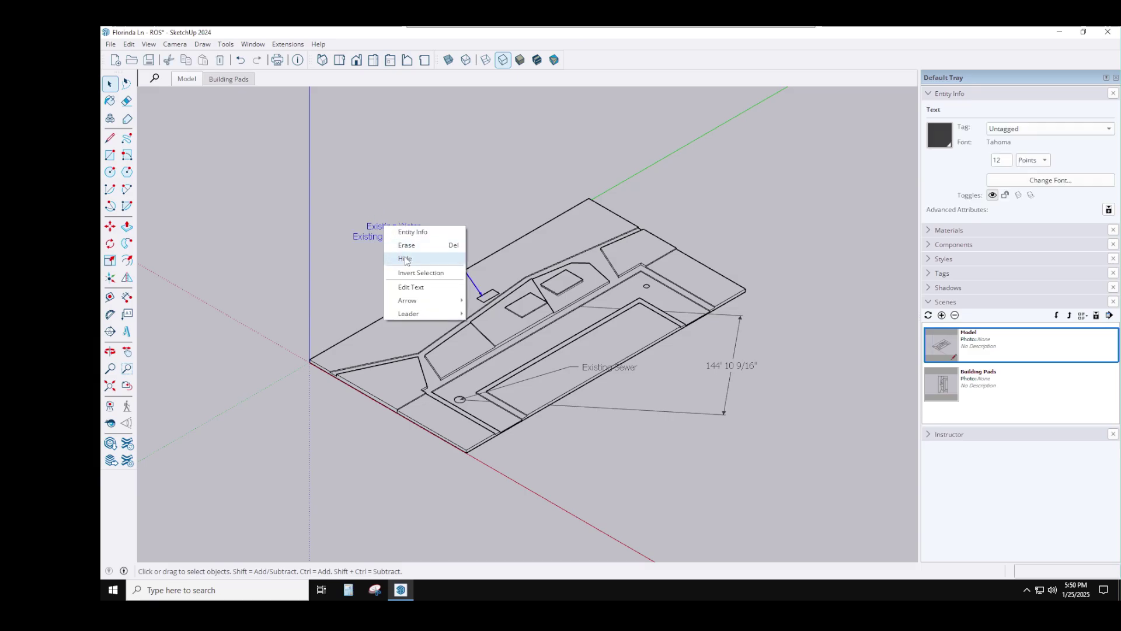
left_click(405, 258)
right_click(723, 363)
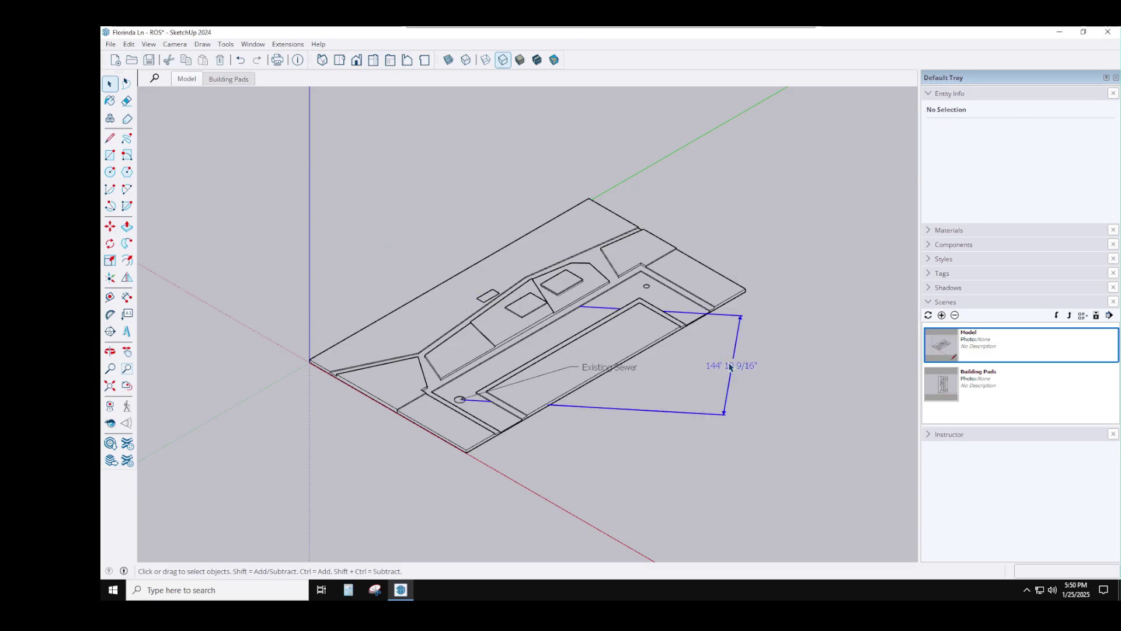
left_click(756, 394)
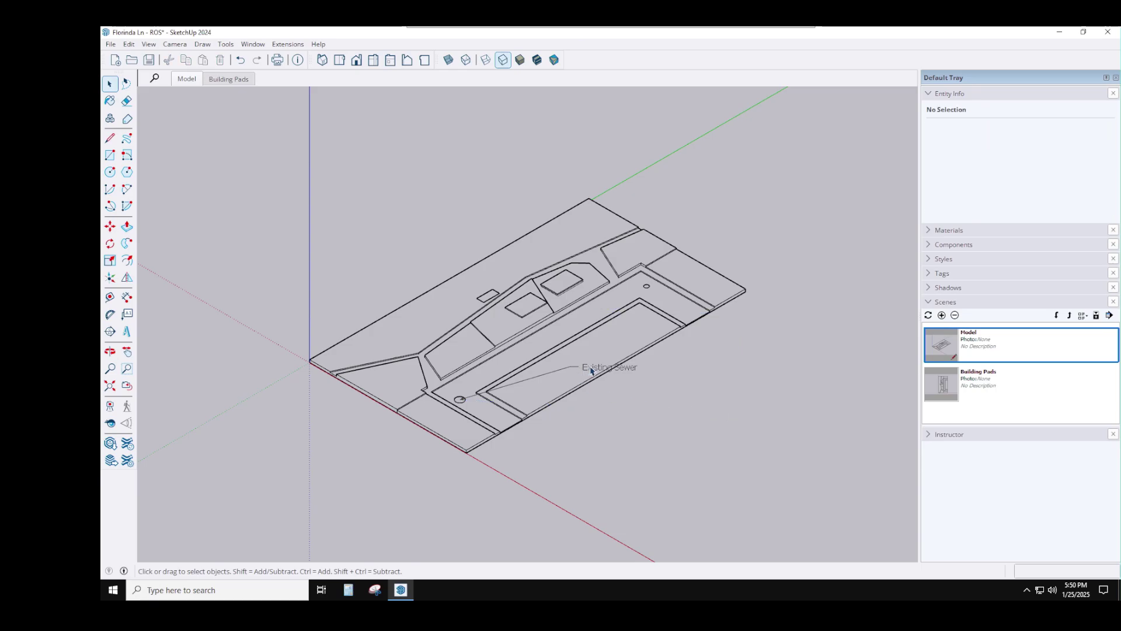
right_click(590, 367)
left_click(612, 399)
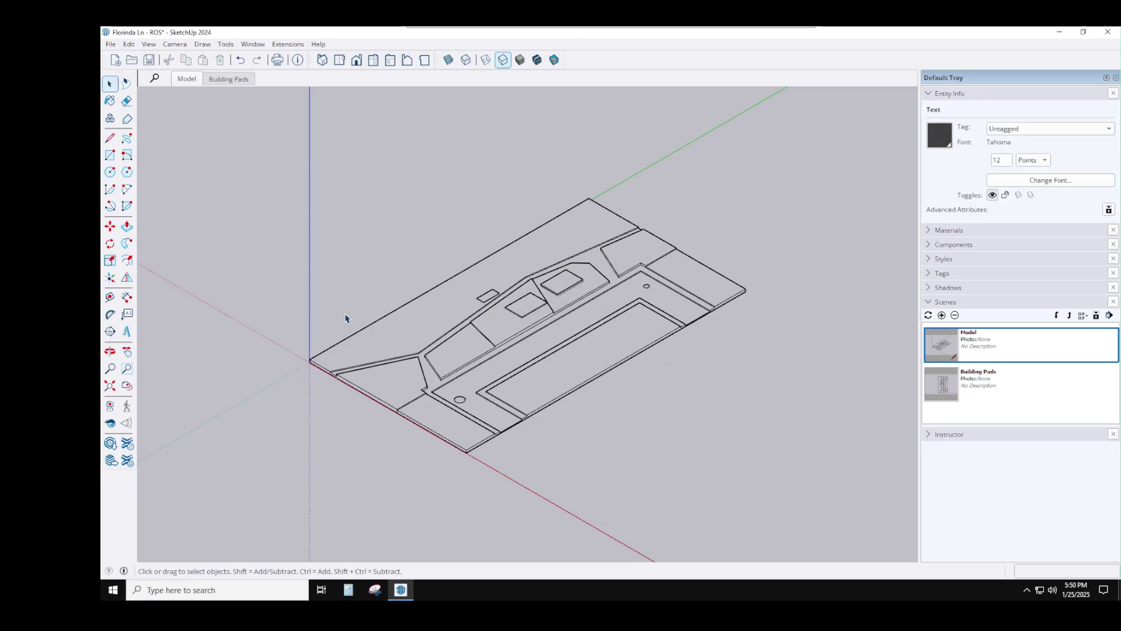
right_click(188, 80)
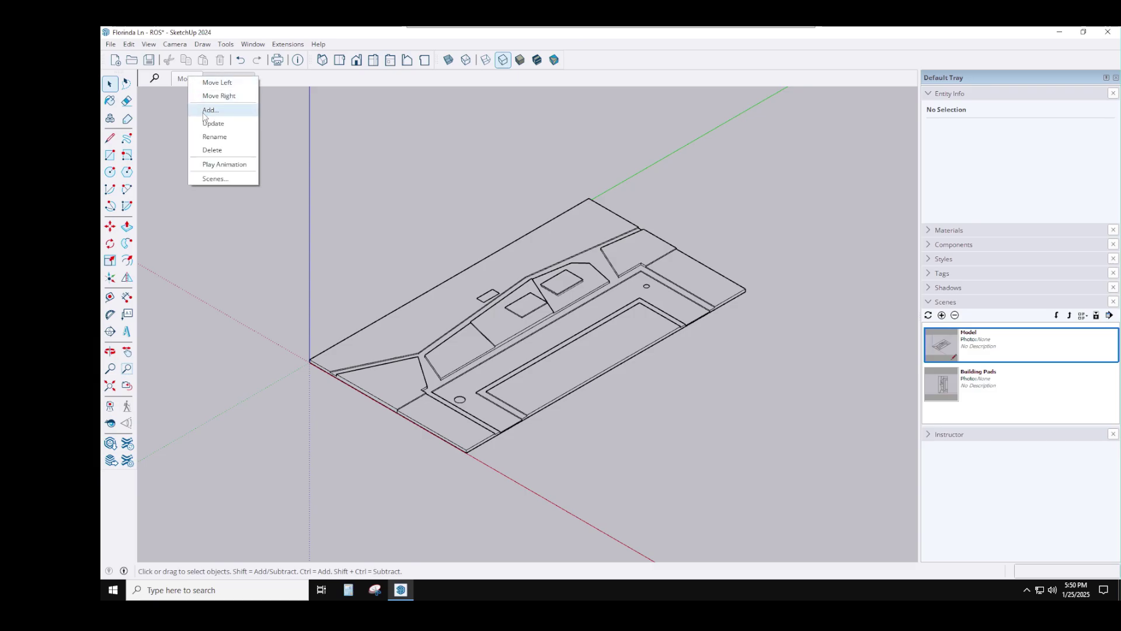
left_click(221, 171)
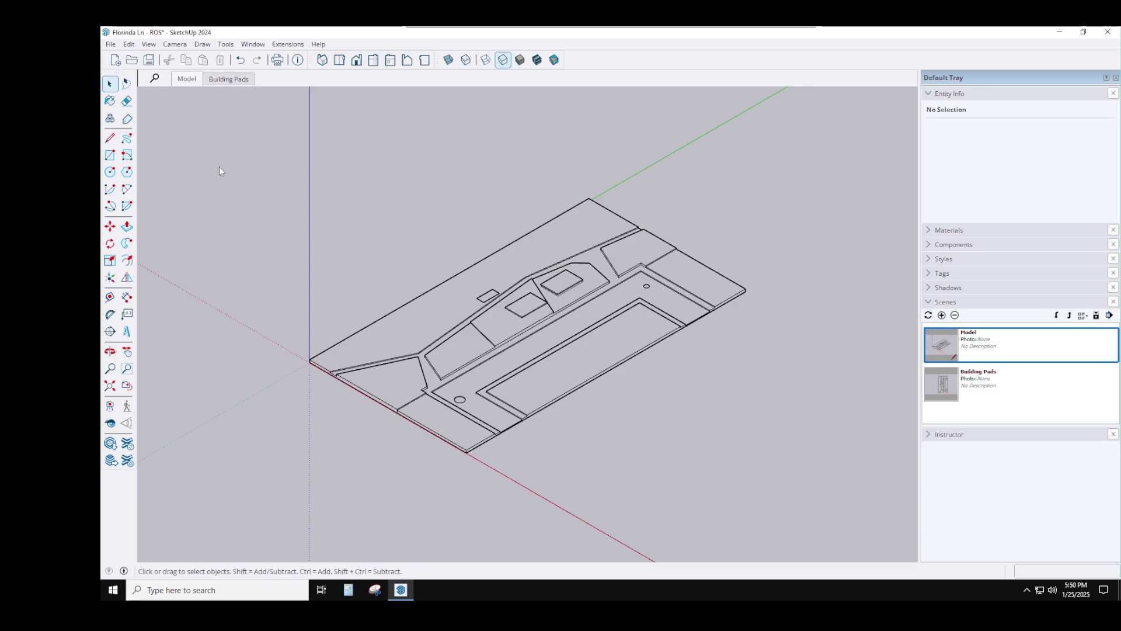
Step: In the Building Pads scene, label the narrow strip beside the large rectangular area with a two-line leader text reading "On Street Parking"
left_click(245, 79)
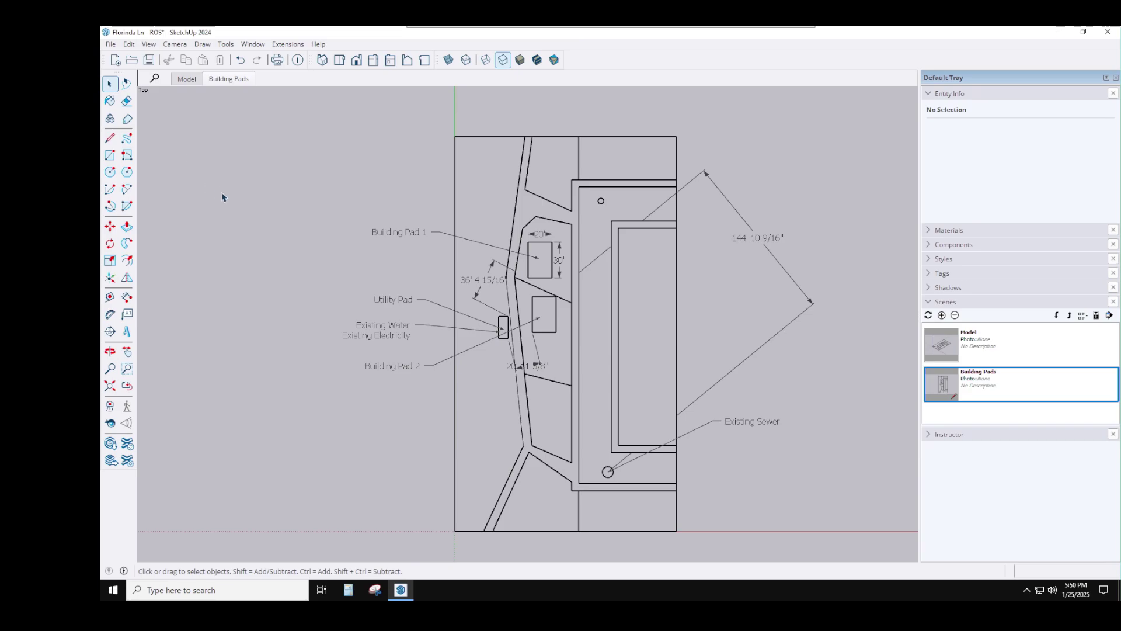
mouse_move(400, 590)
left_click(113, 139)
left_click(126, 314)
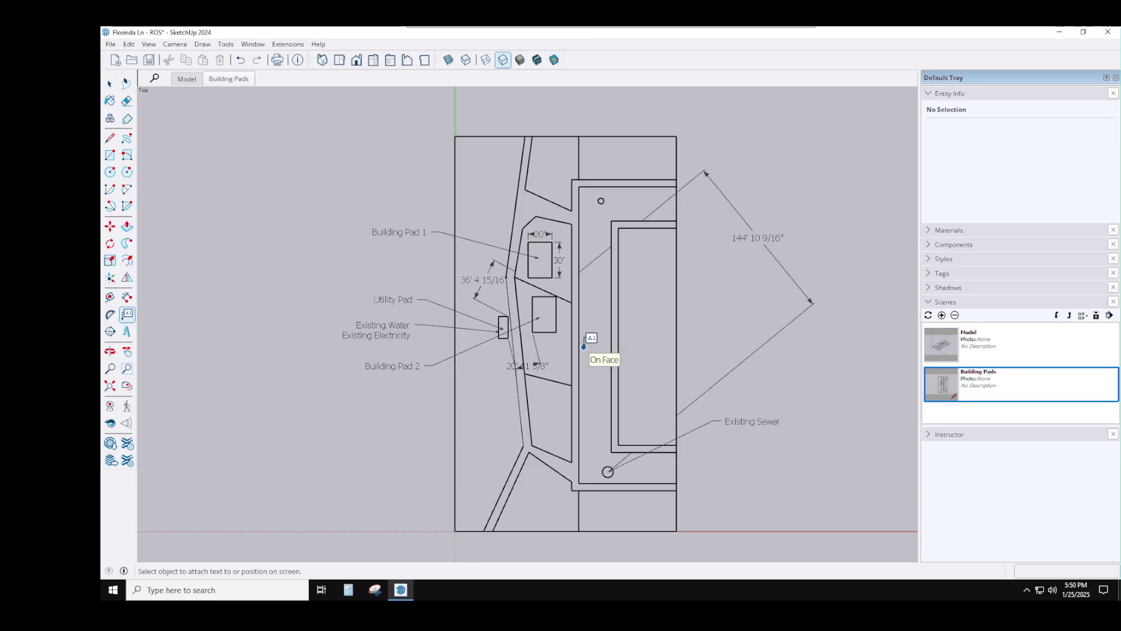
left_click(583, 345)
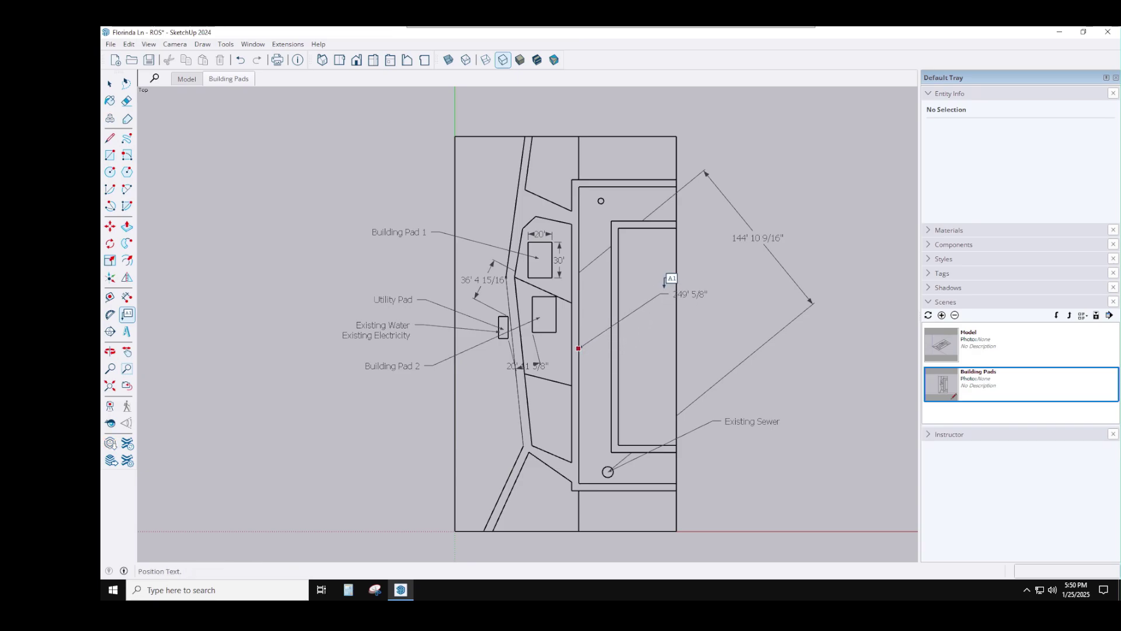
left_click(689, 279)
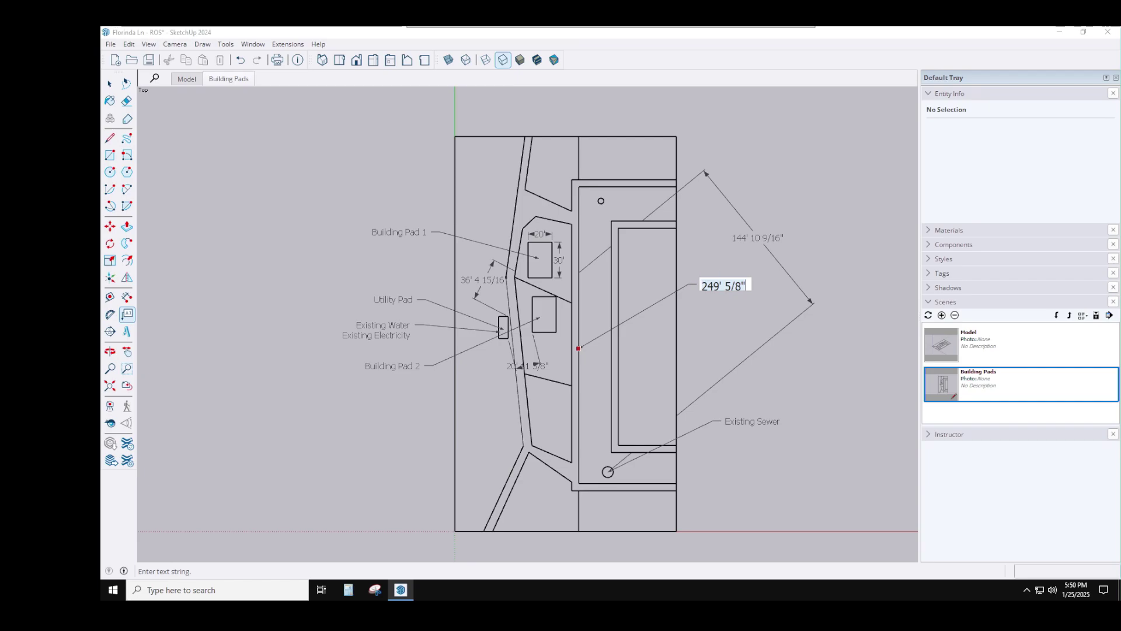
right_click(712, 287)
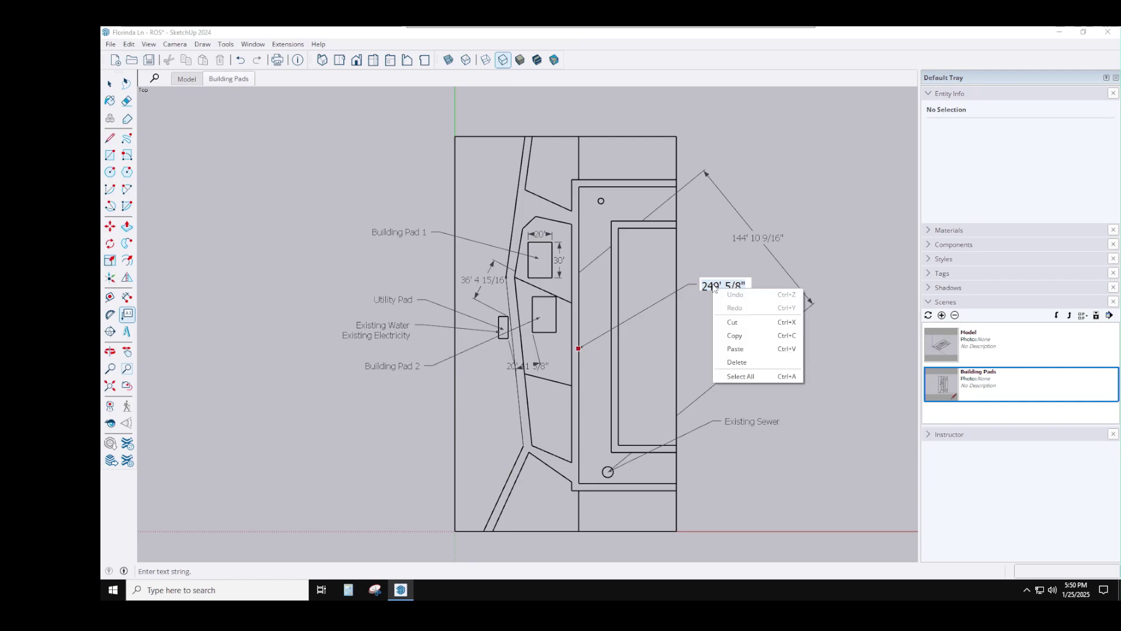
left_click(713, 286)
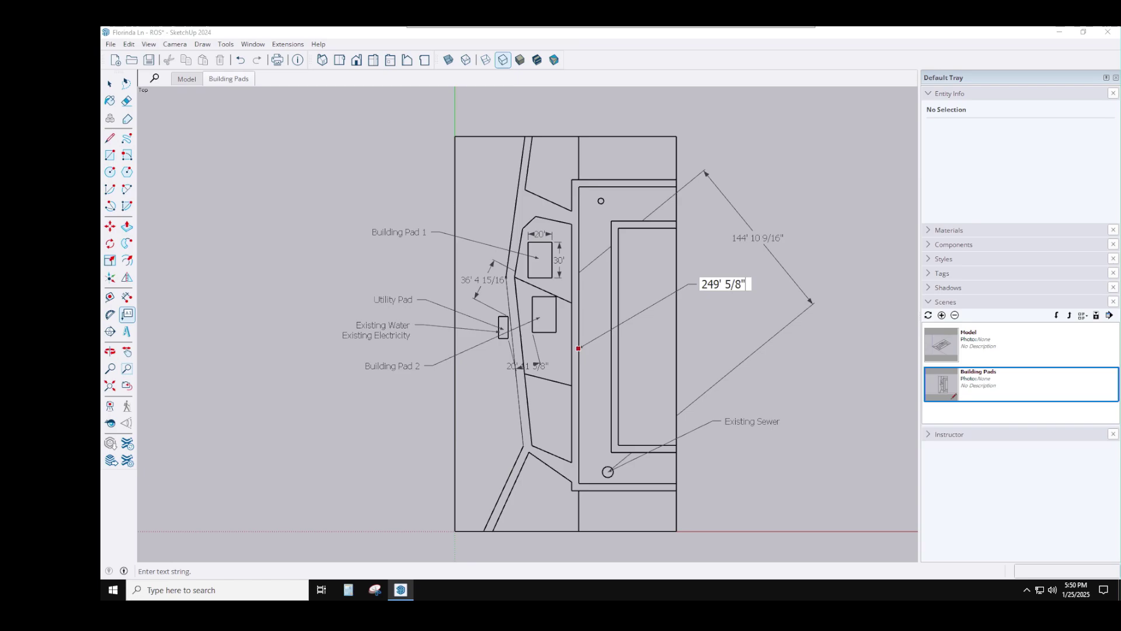
type("On")
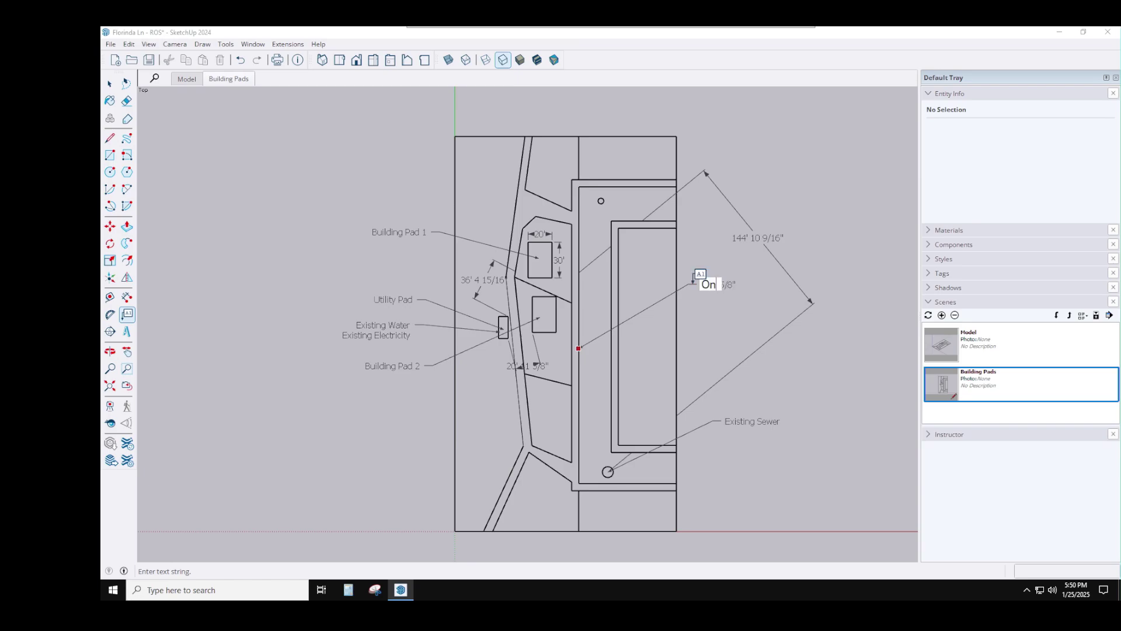
type(" Street")
key("Return")
type("Parking")
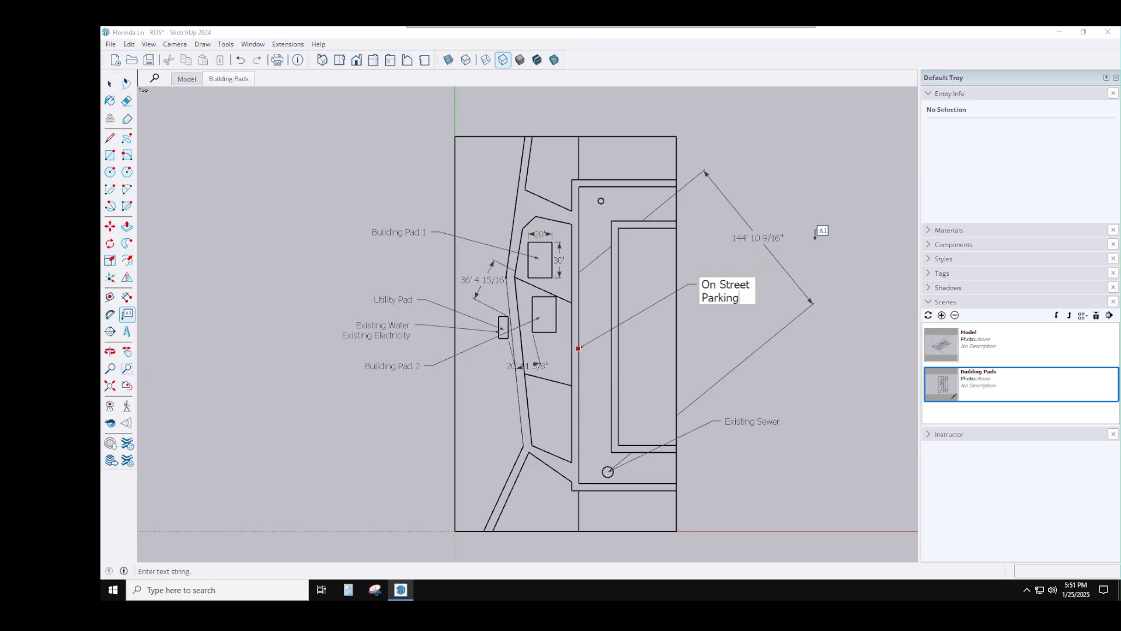
left_click(815, 238)
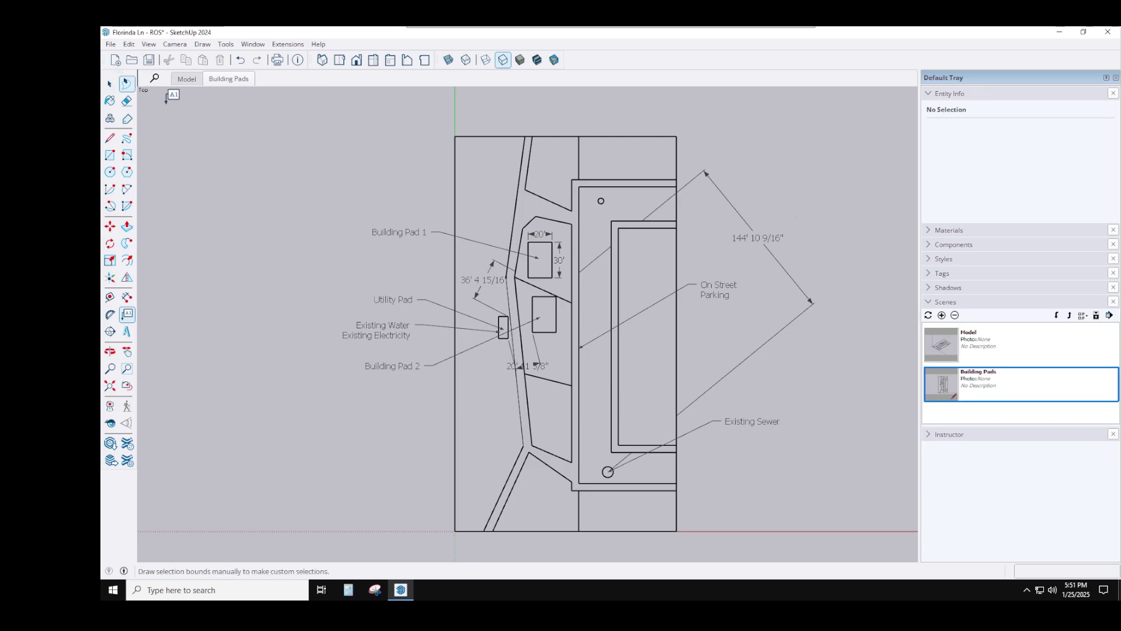
Step: Hide the On Street Parking label in the Model scene and save the file
left_click(190, 82)
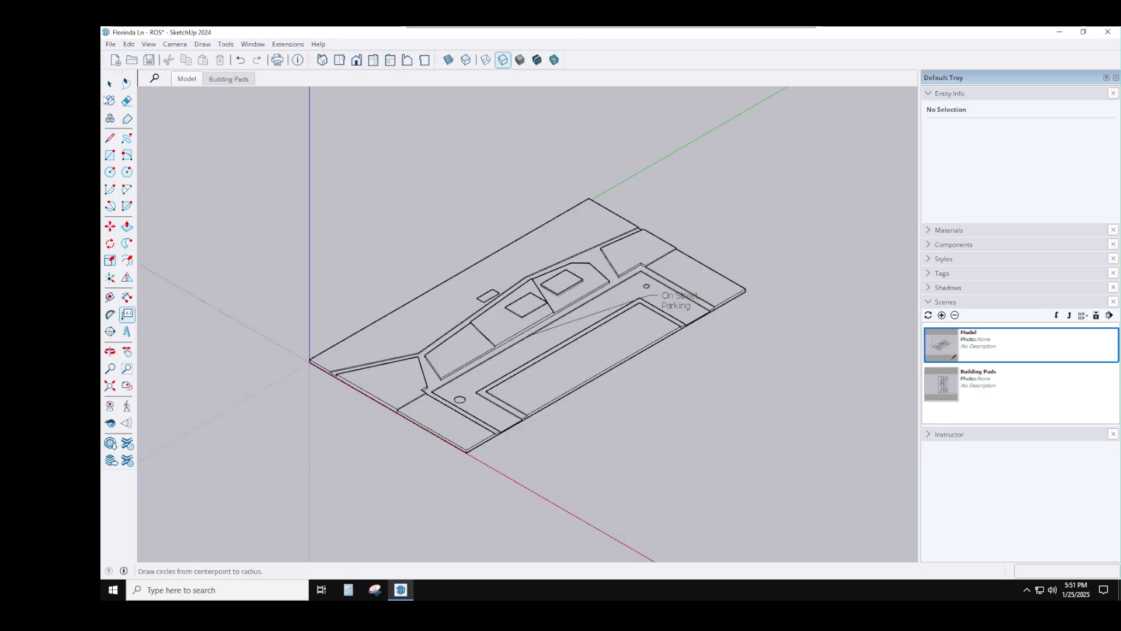
key("space")
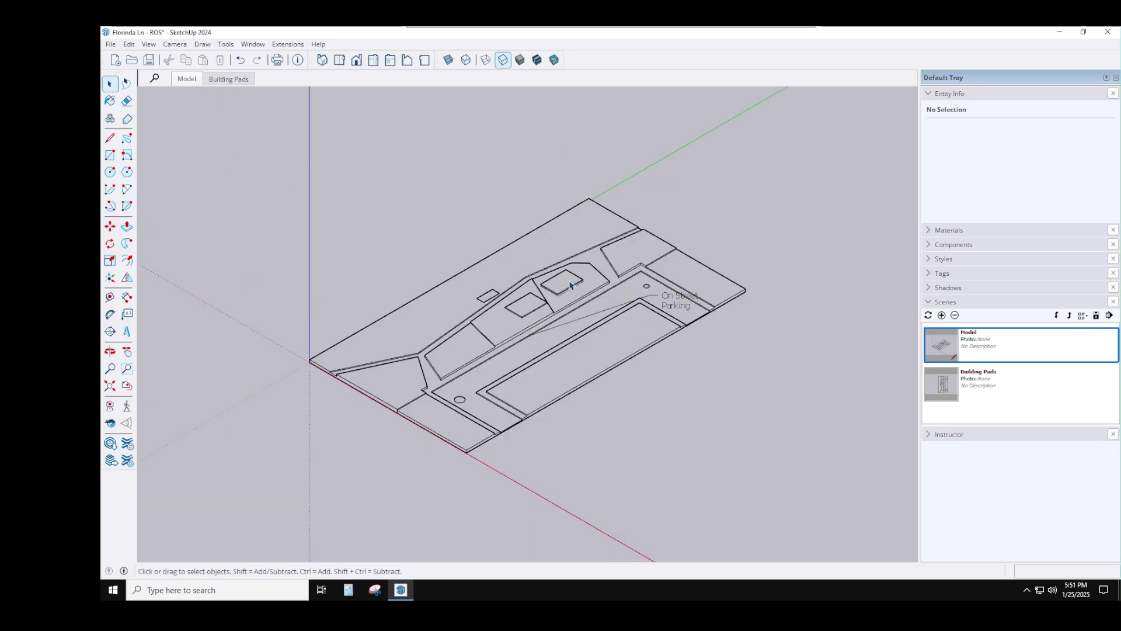
right_click(666, 302)
left_click(688, 317)
left_click(149, 60)
Step: Save the model under the new file name "Florinda Ln - ROS - SF0067"
left_click(110, 45)
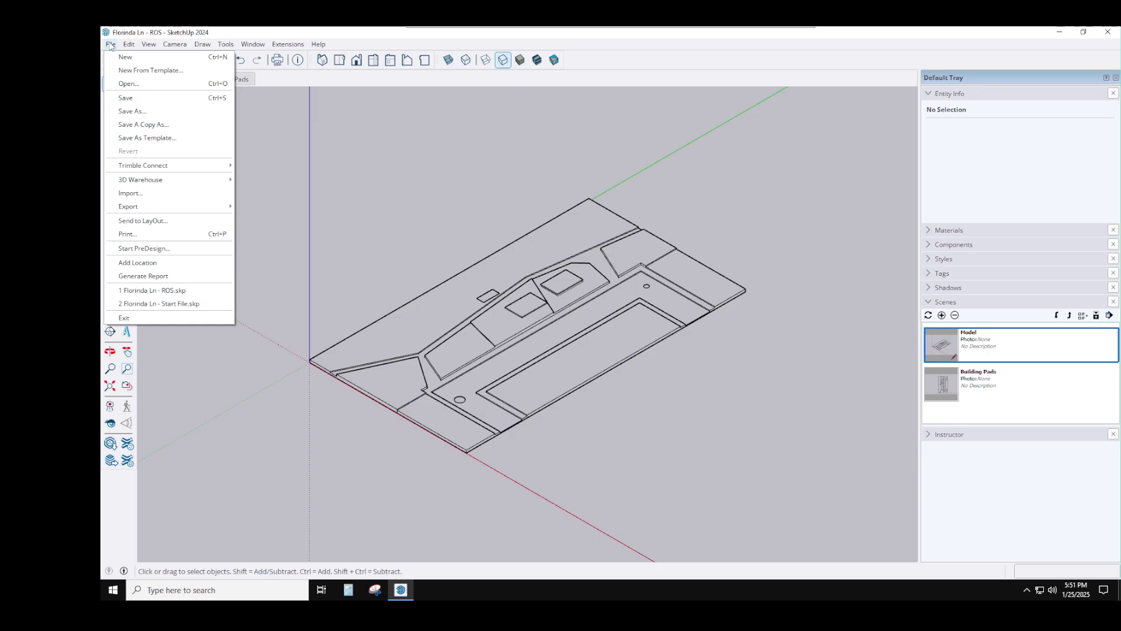
left_click(132, 111)
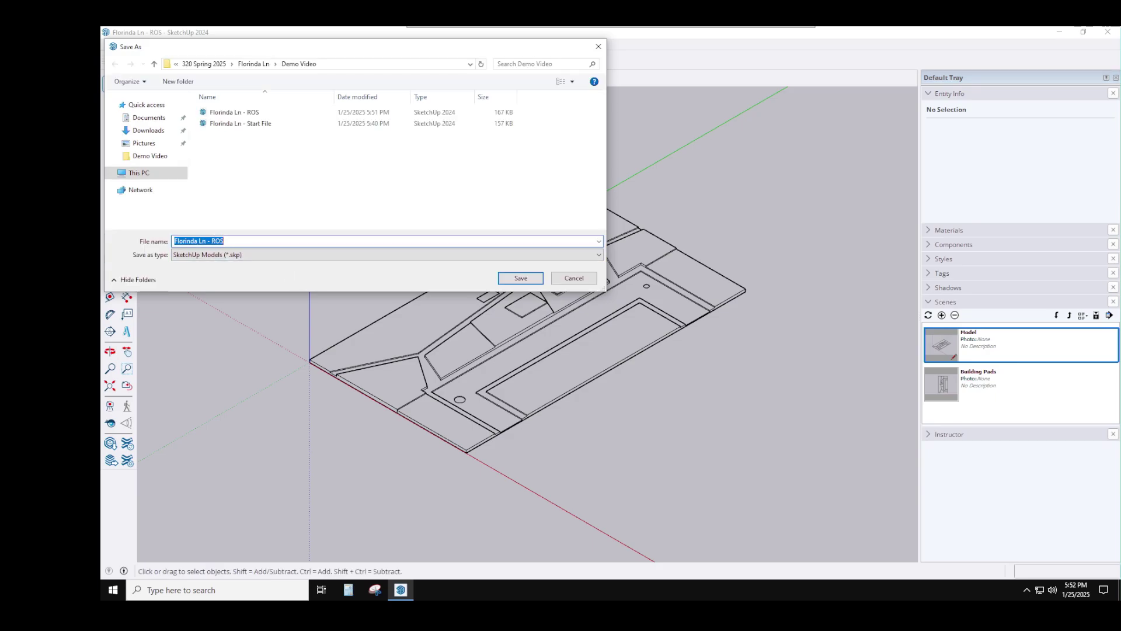
left_click(224, 241)
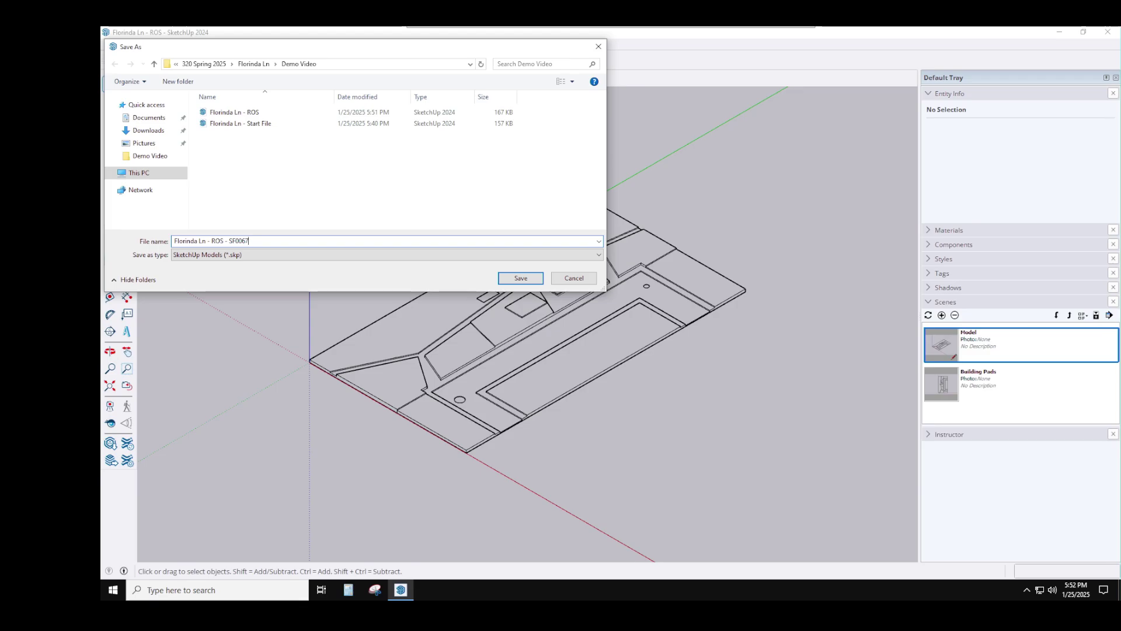
left_click(520, 278)
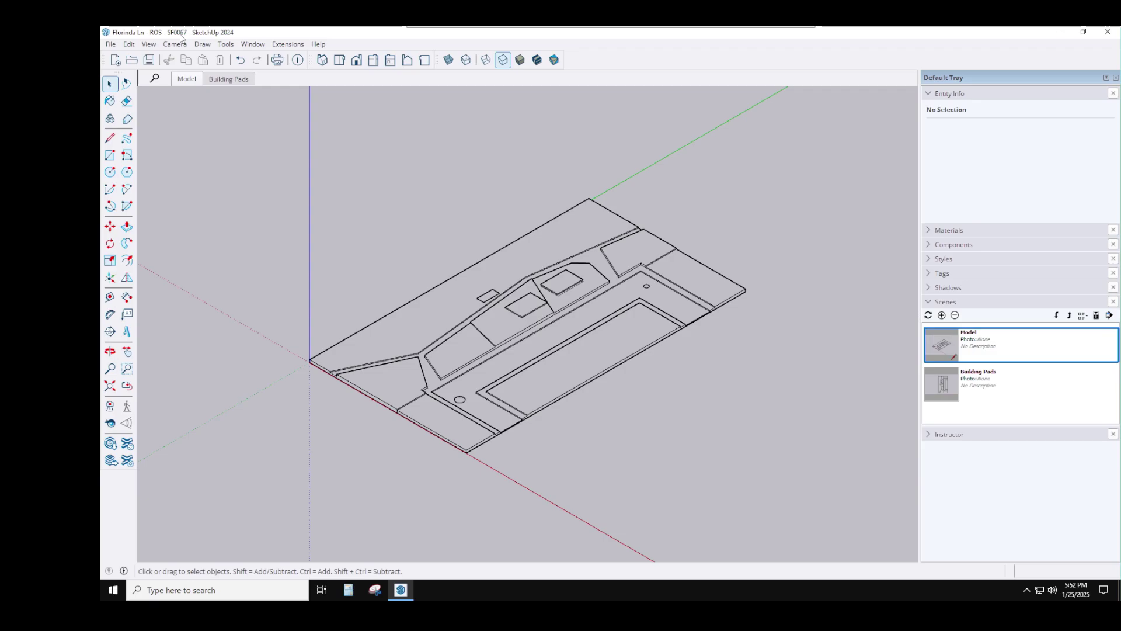
Step: In the Building Pads scene, delete the two building pad labels, the Utility Pad label and the existing water and electricity label
left_click(231, 79)
right_click(231, 80)
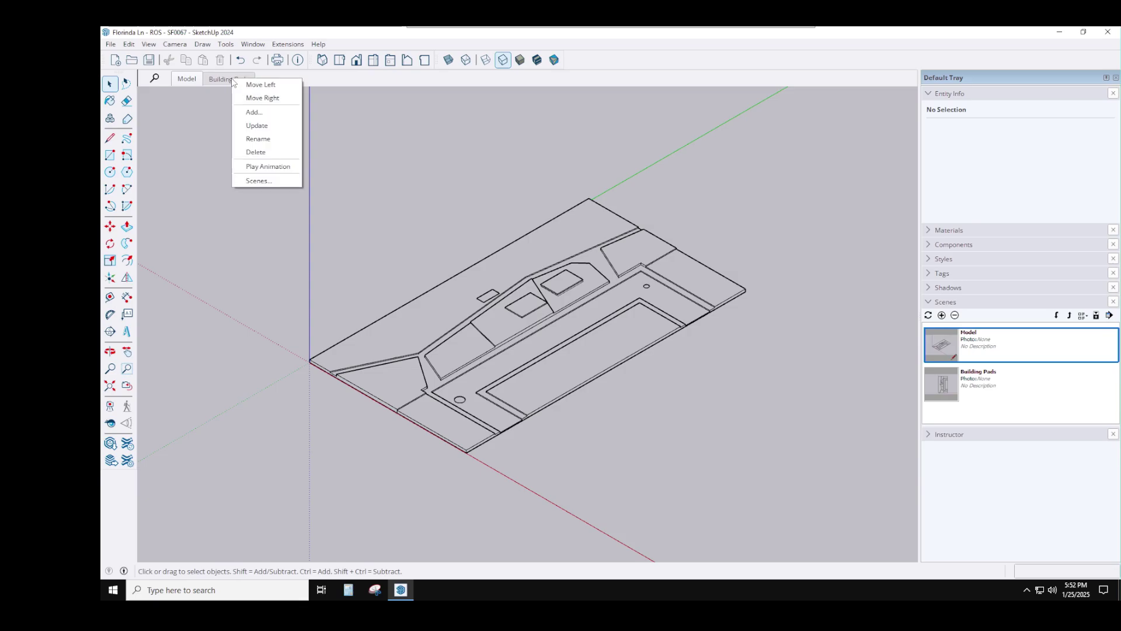
left_click(227, 80)
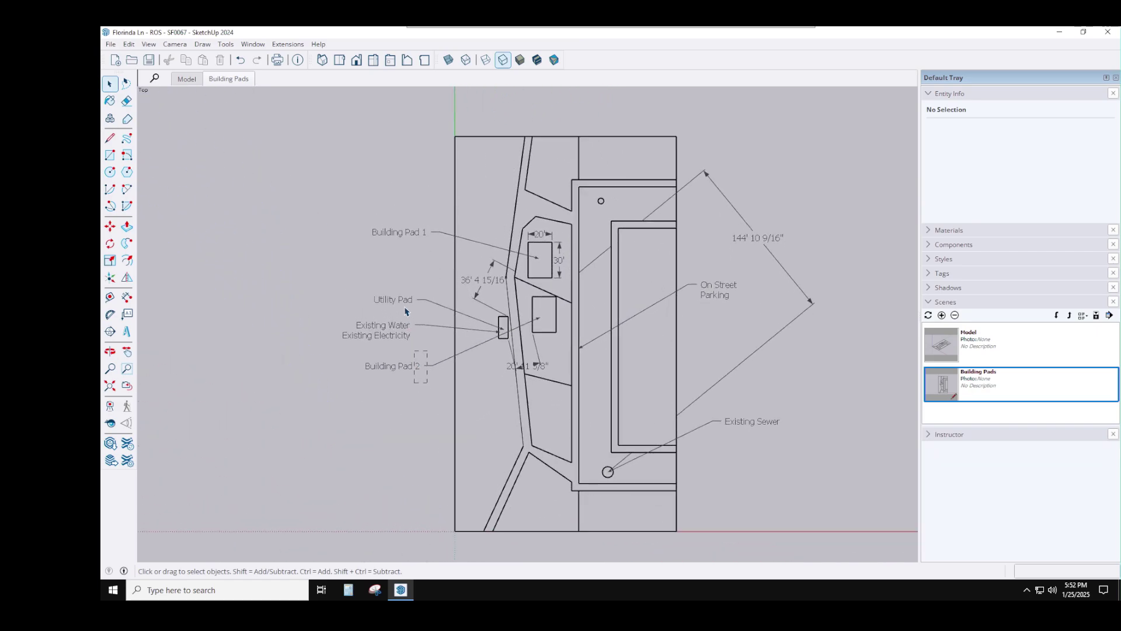
left_click_drag(407, 311, 380, 213)
key("Delete")
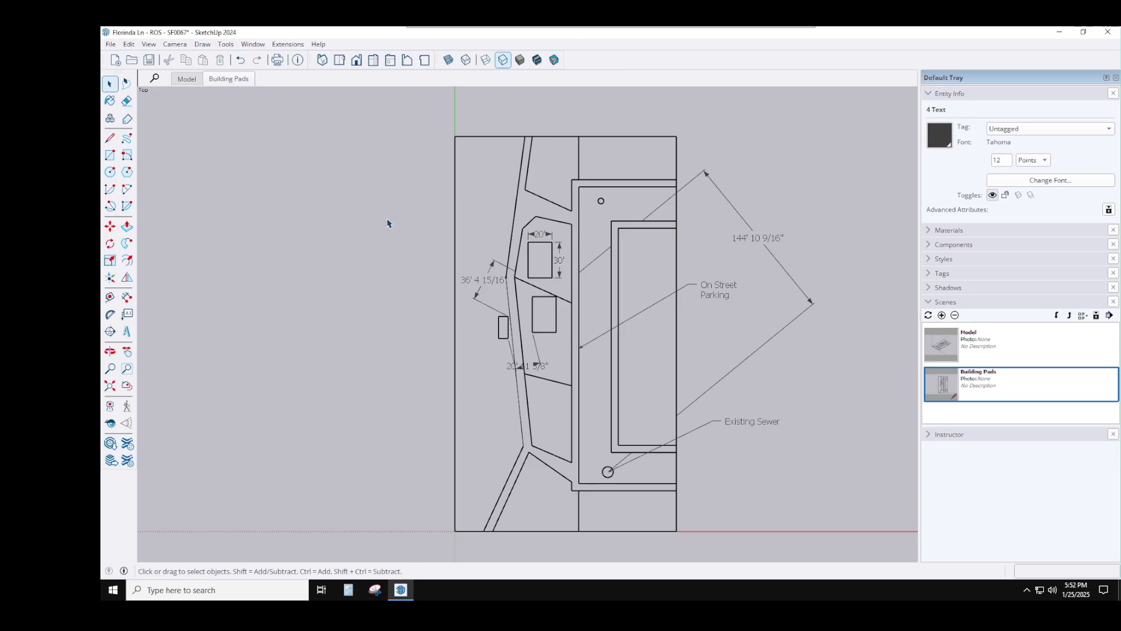
Step: Delete all remaining dimensions around the pads and sewer, plus the On Street Parking and Existing Sewer labels
left_click(545, 238)
key("Delete")
left_click(558, 259)
key("Delete")
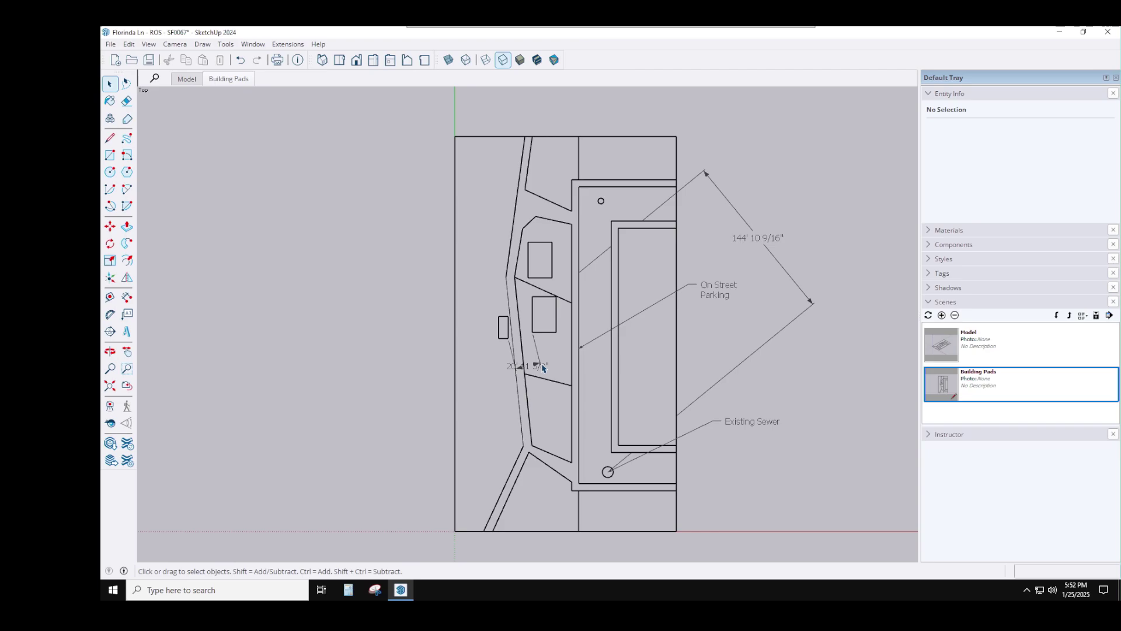
left_click(543, 368)
key("Delete")
left_click(721, 291)
key("Delete")
left_click(772, 251)
key("Delete")
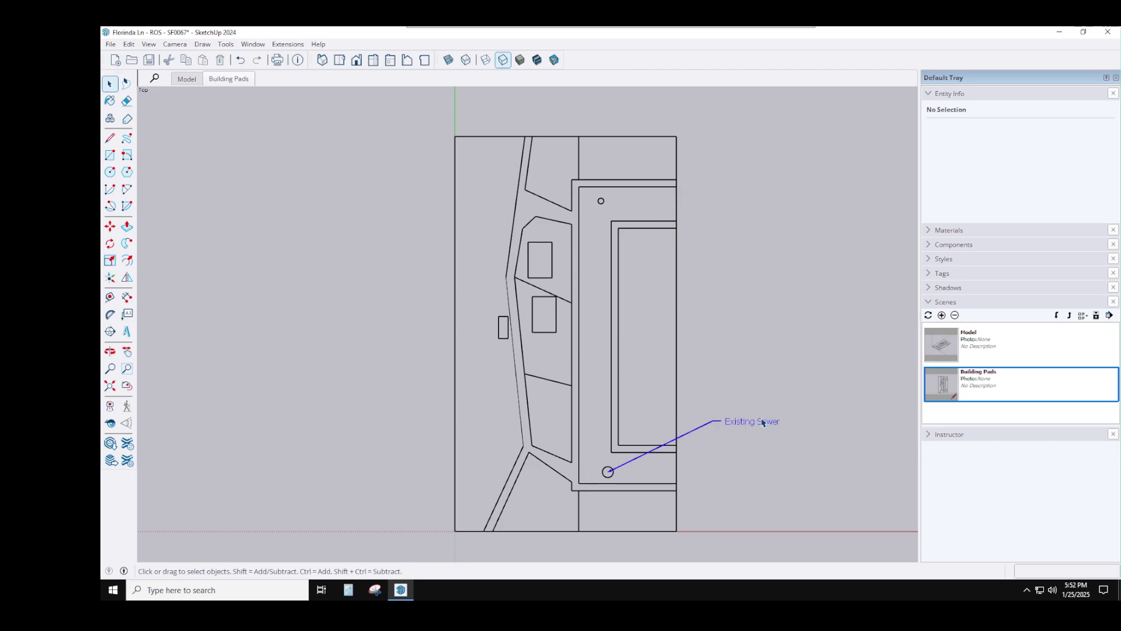
left_click(763, 422)
key("Delete")
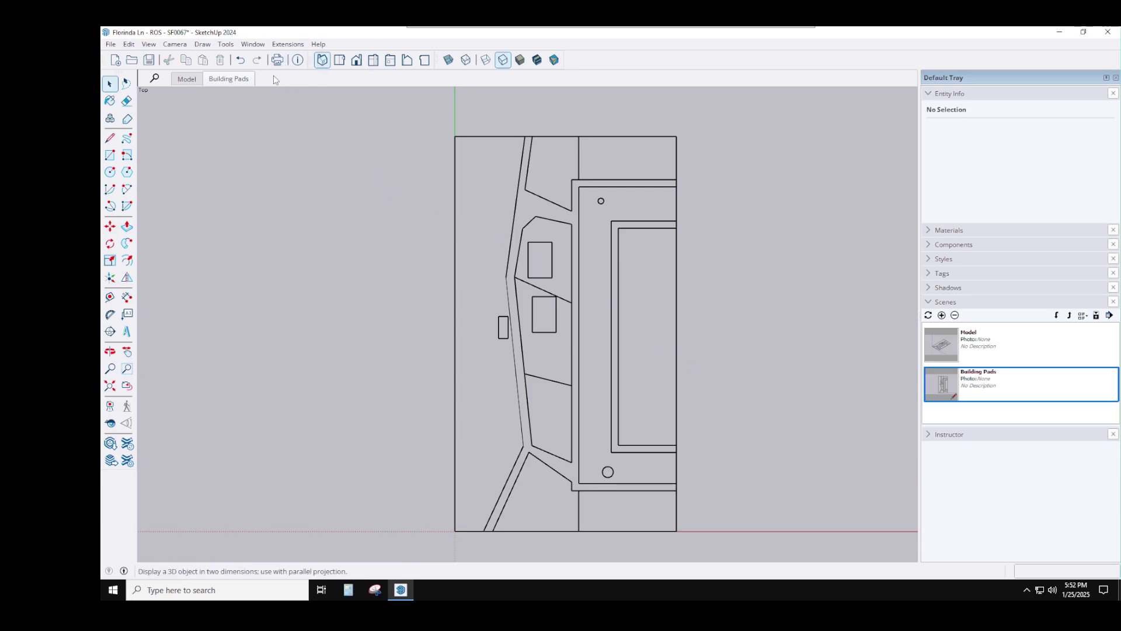
Step: Delete the Building Pads scene and save the file
right_click(231, 78)
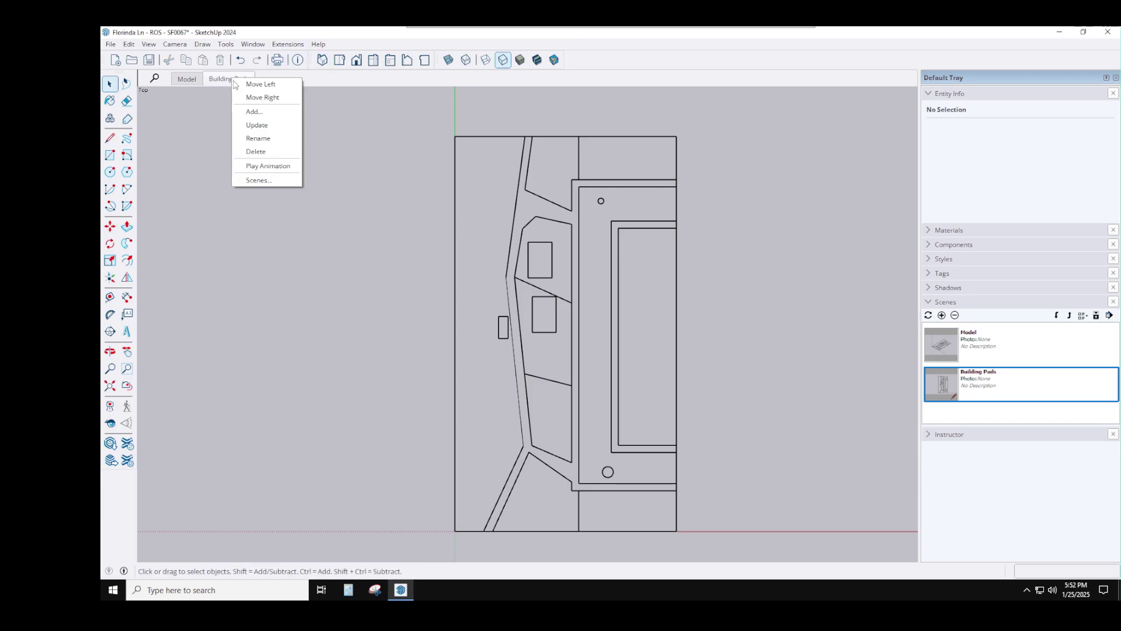
left_click(256, 152)
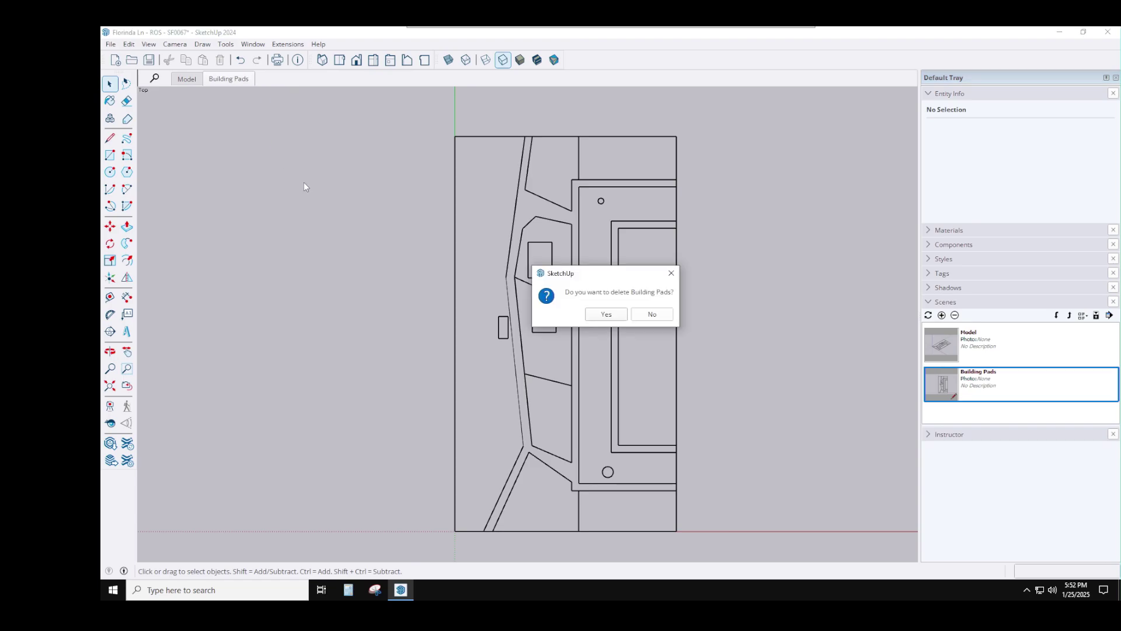
left_click(615, 317)
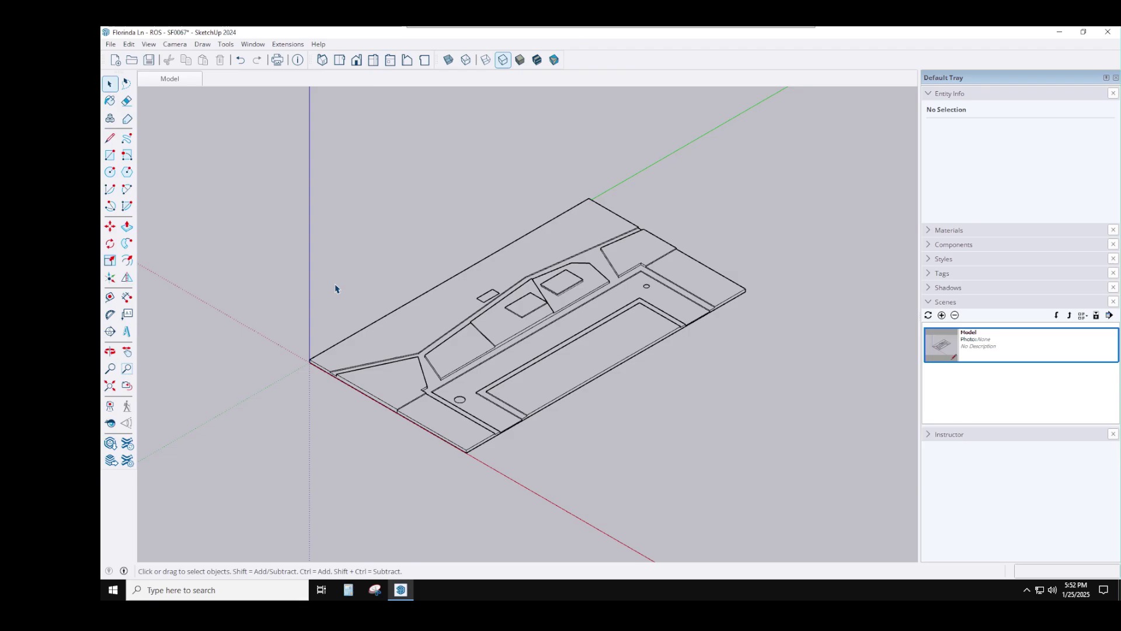
left_click(148, 62)
Step: Scale the entire site model uniformly by a factor of .0066666, keeping its corner at the origin fixed
left_click_drag(254, 133, 802, 498)
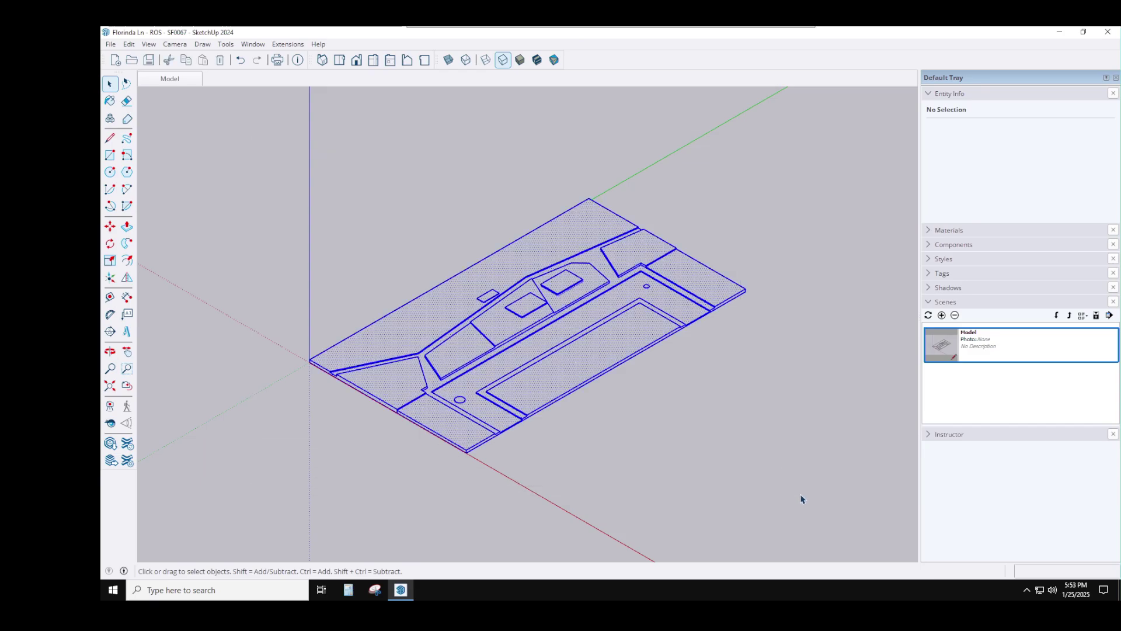
left_click(111, 262)
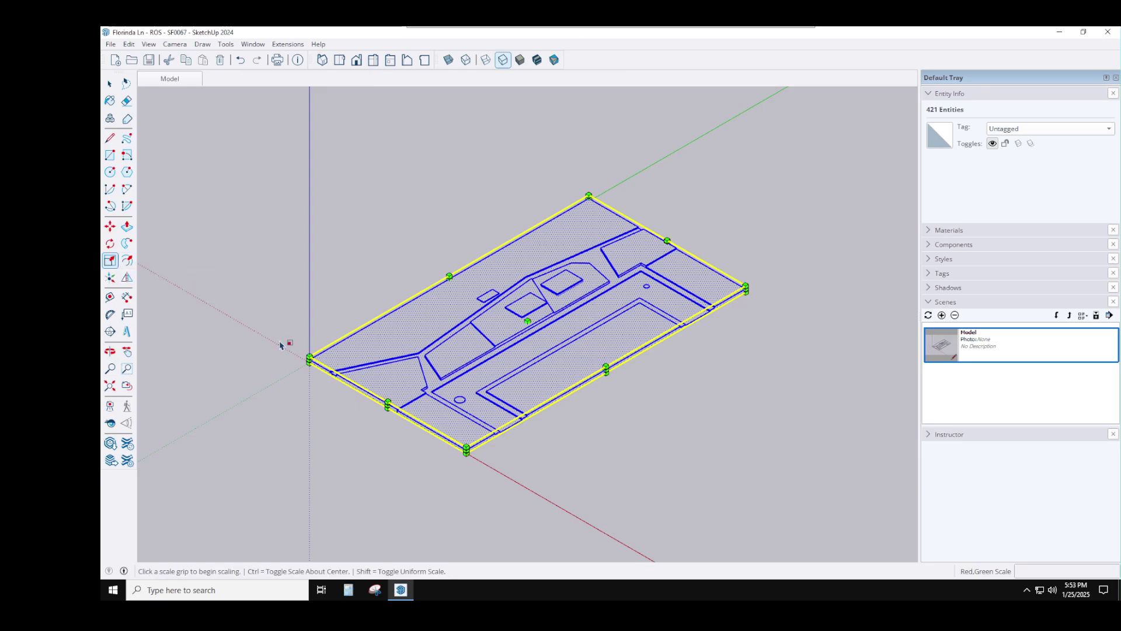
left_click(746, 285)
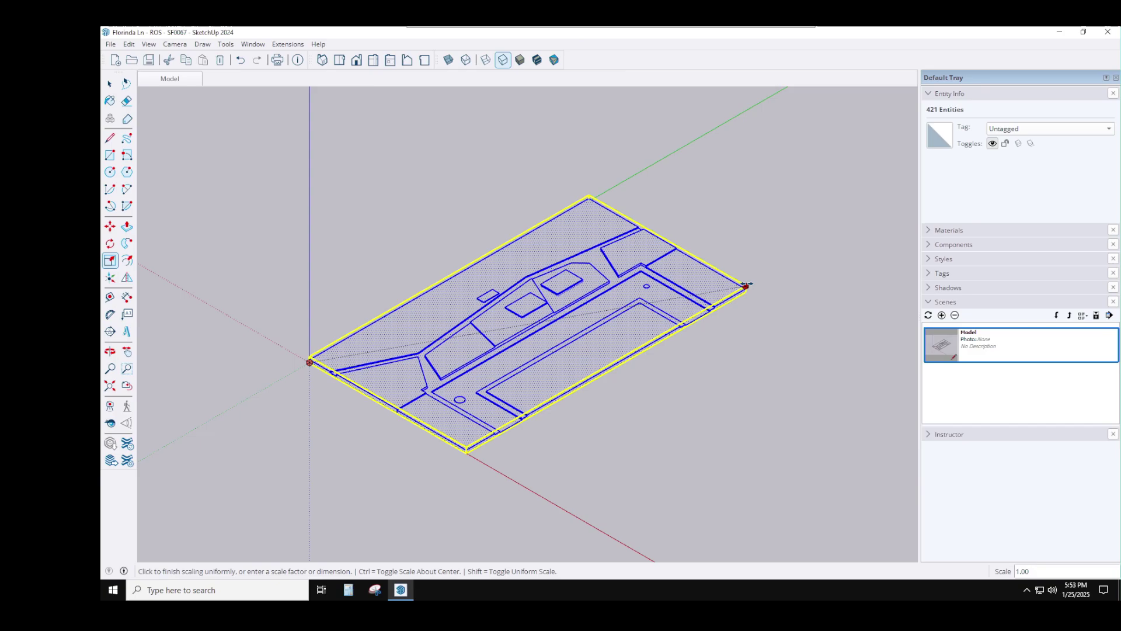
type(".0066666")
key("Return")
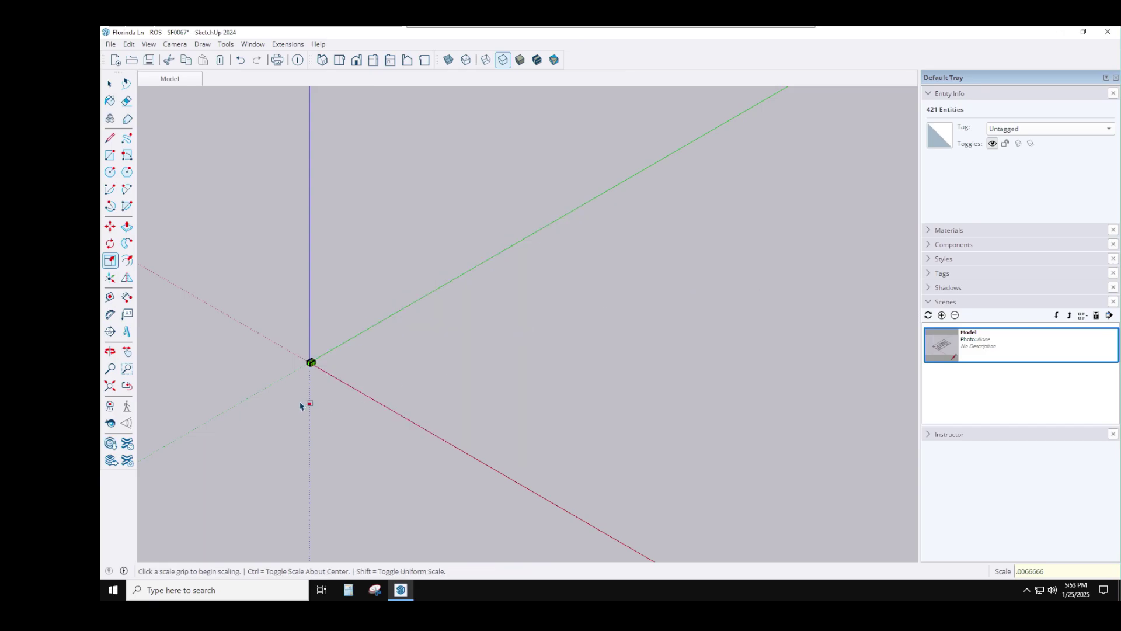
Step: Measure the short and long edges of the scaled-down site model from its corner nearest the origin
left_click(109, 83)
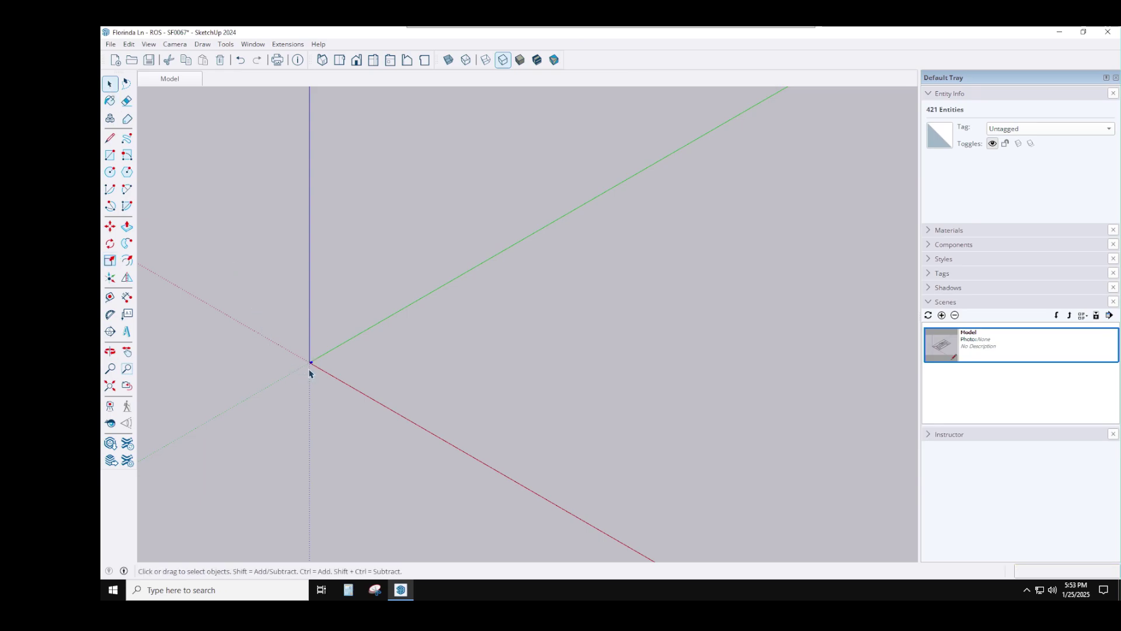
scroll(313, 376, "up", 5)
scroll(342, 388, "up", 6)
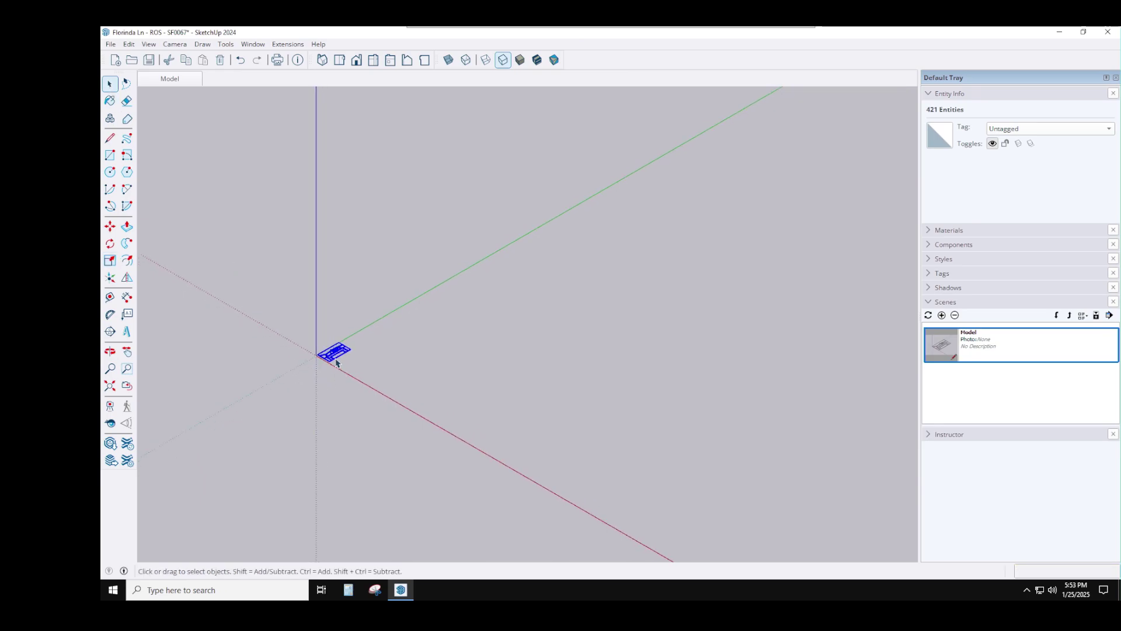
scroll(319, 359, "up", 4)
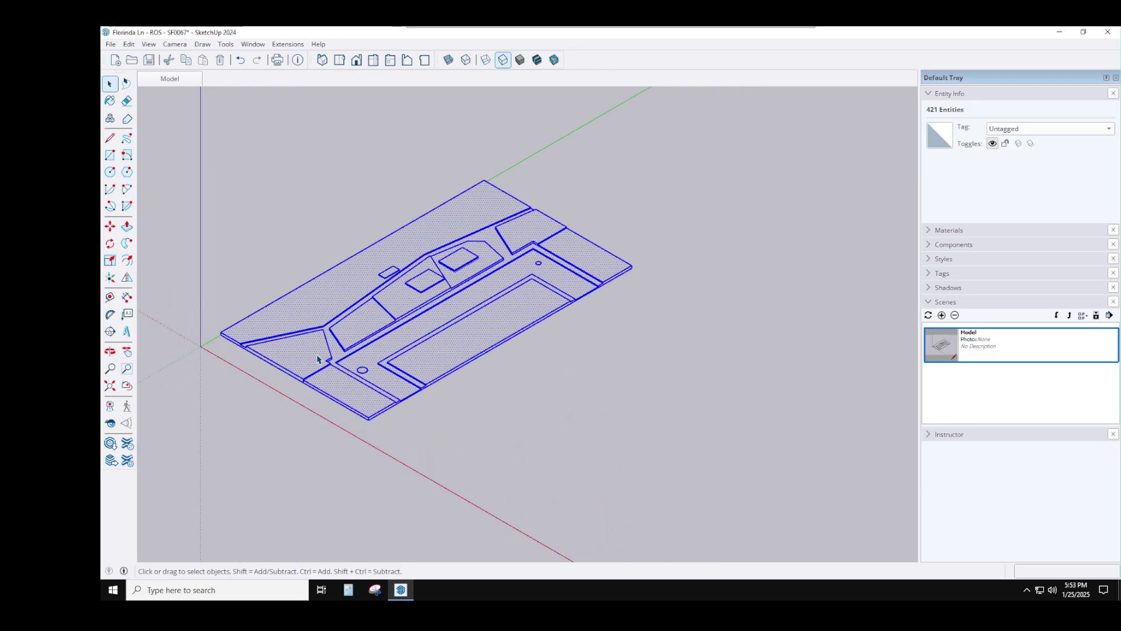
scroll(195, 333, "up", 4)
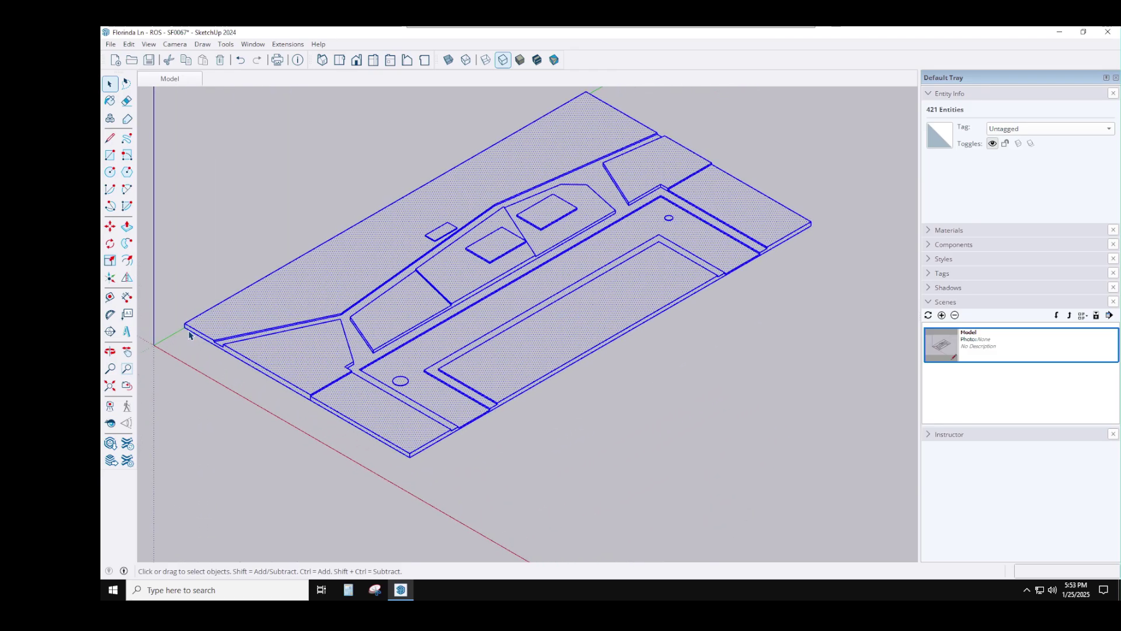
left_click(110, 296)
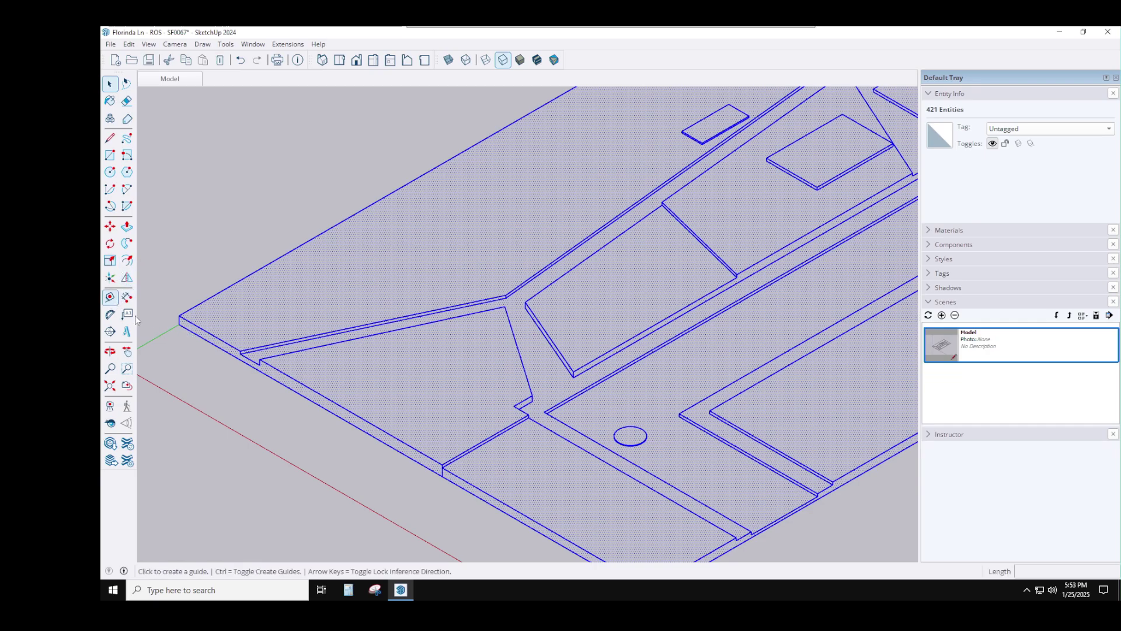
scroll(184, 317, "down", 2)
left_click(181, 321)
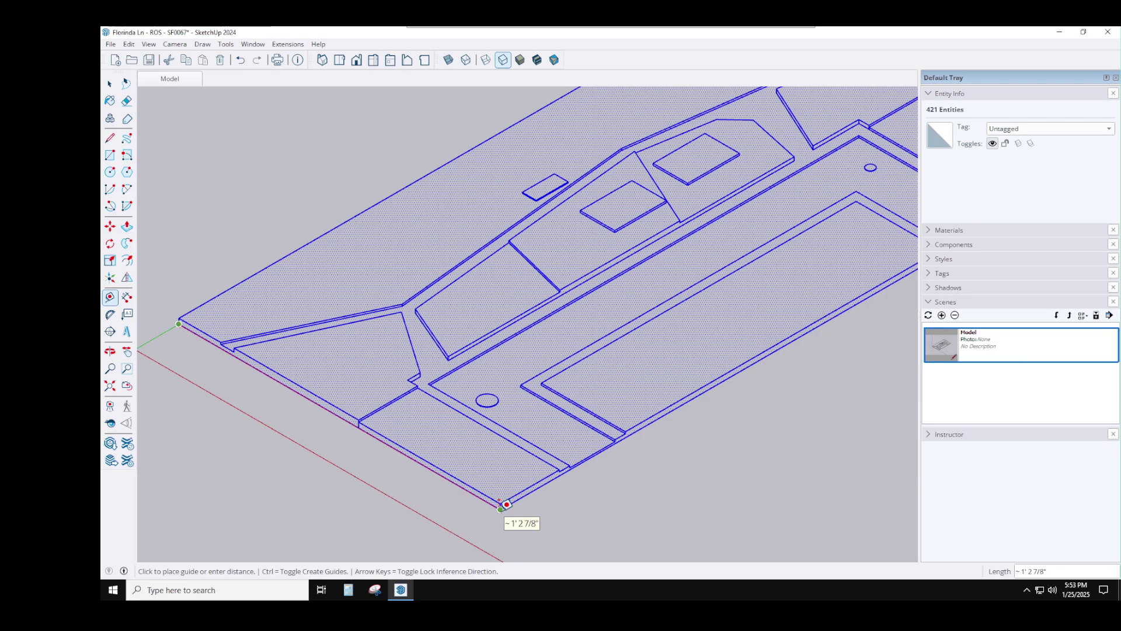
scroll(506, 504, "down", 3)
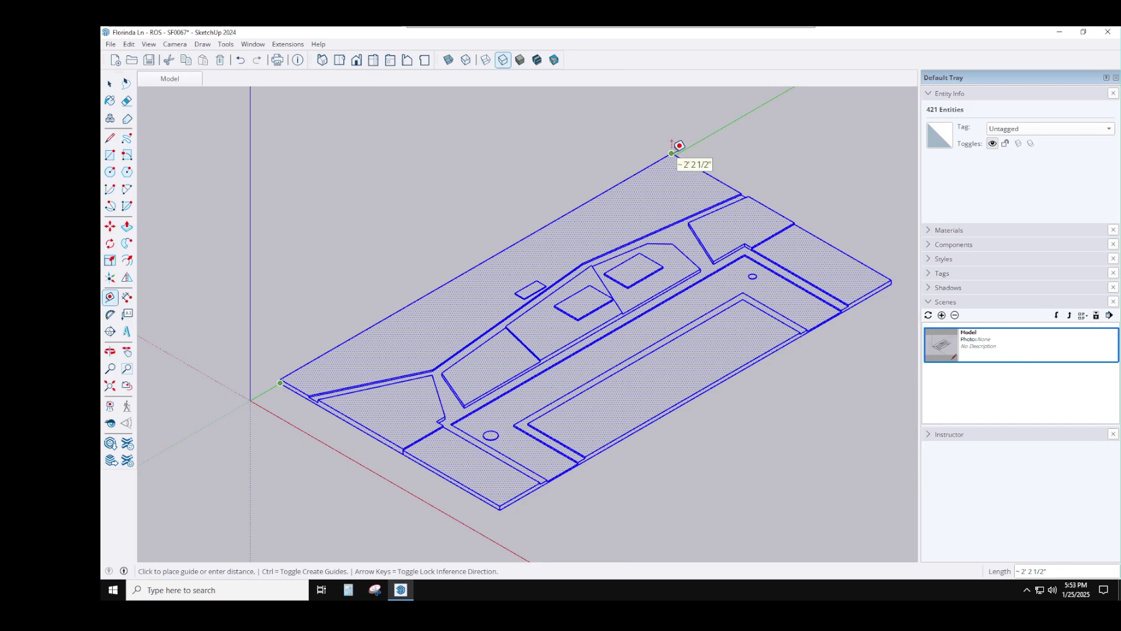
left_click(306, 261)
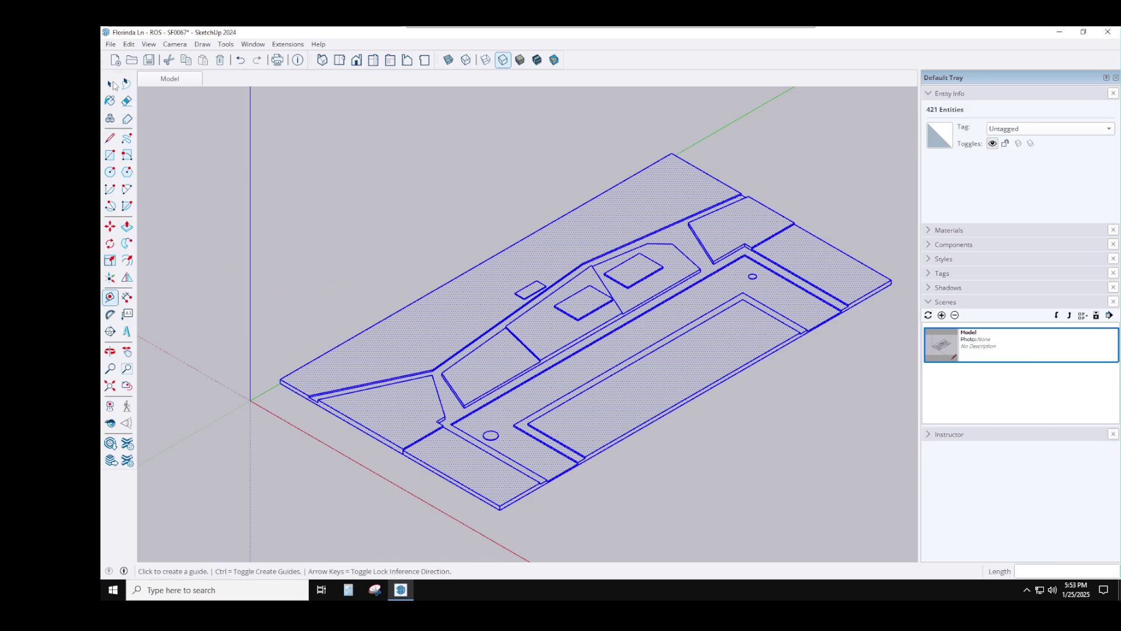
Step: Measure the model's base thickness at the corner nearest the origin
scroll(268, 383, "up", 6)
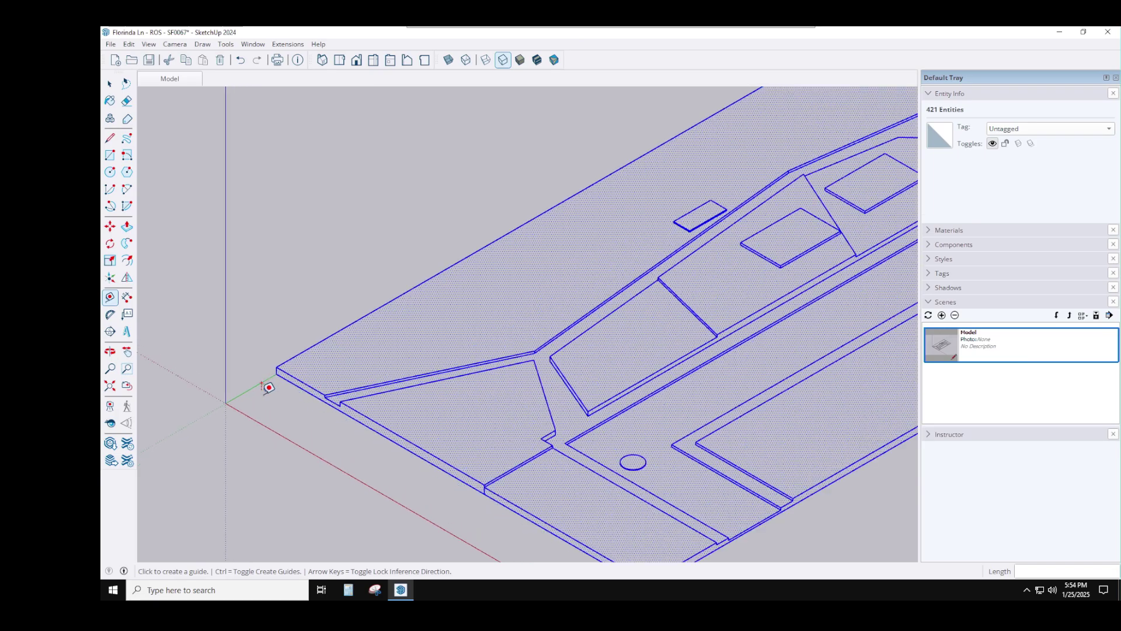
left_click(304, 340)
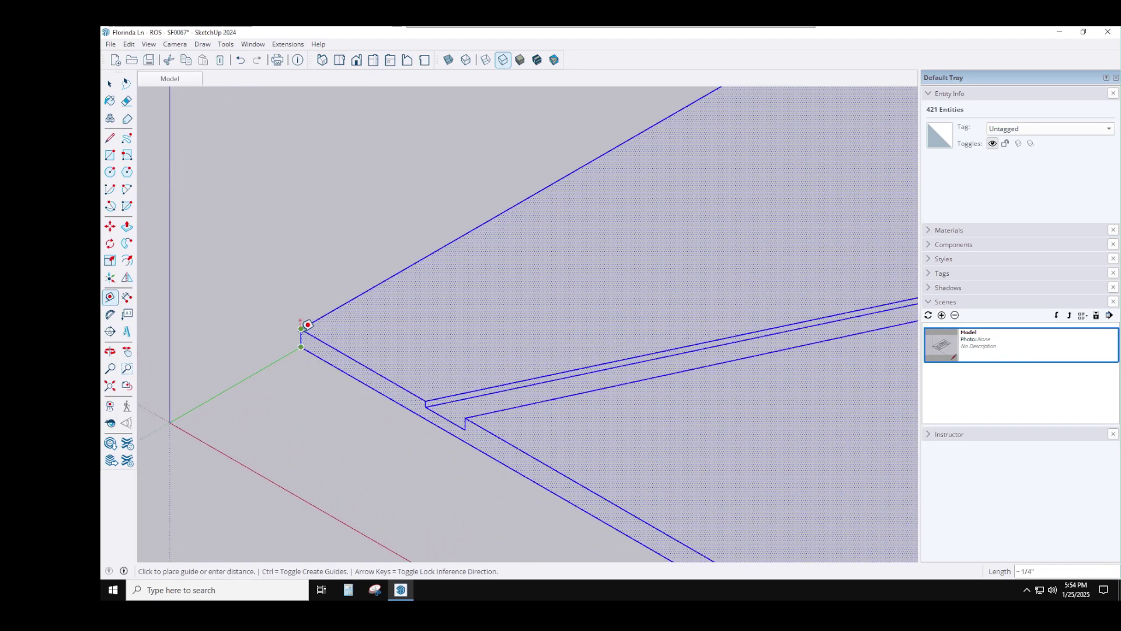
scroll(301, 322, "down", 6)
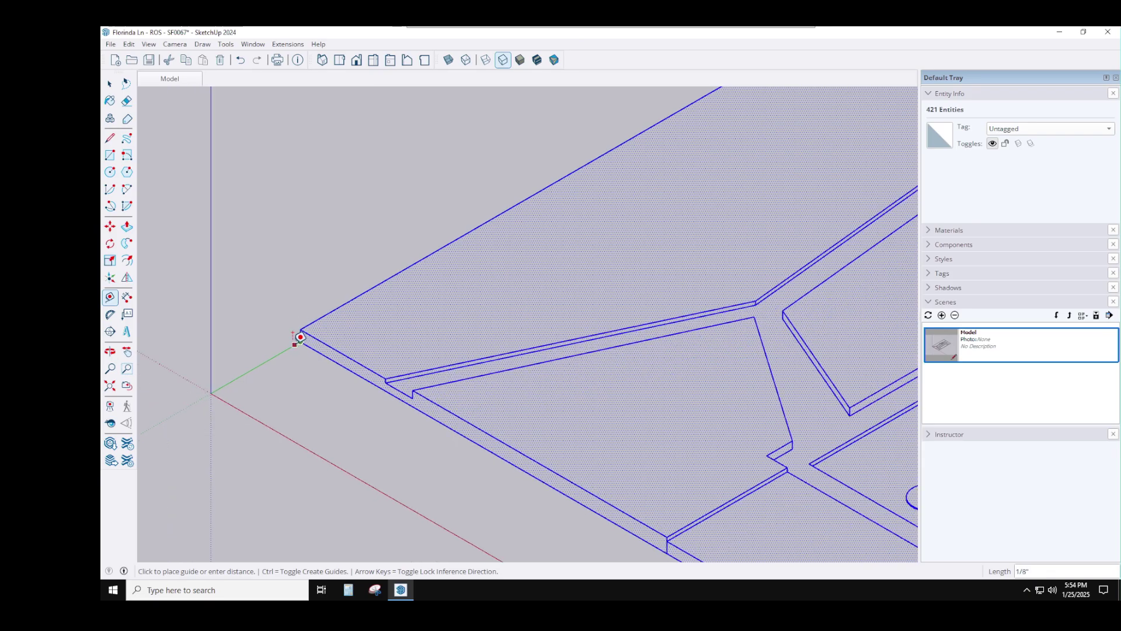
left_click(295, 349)
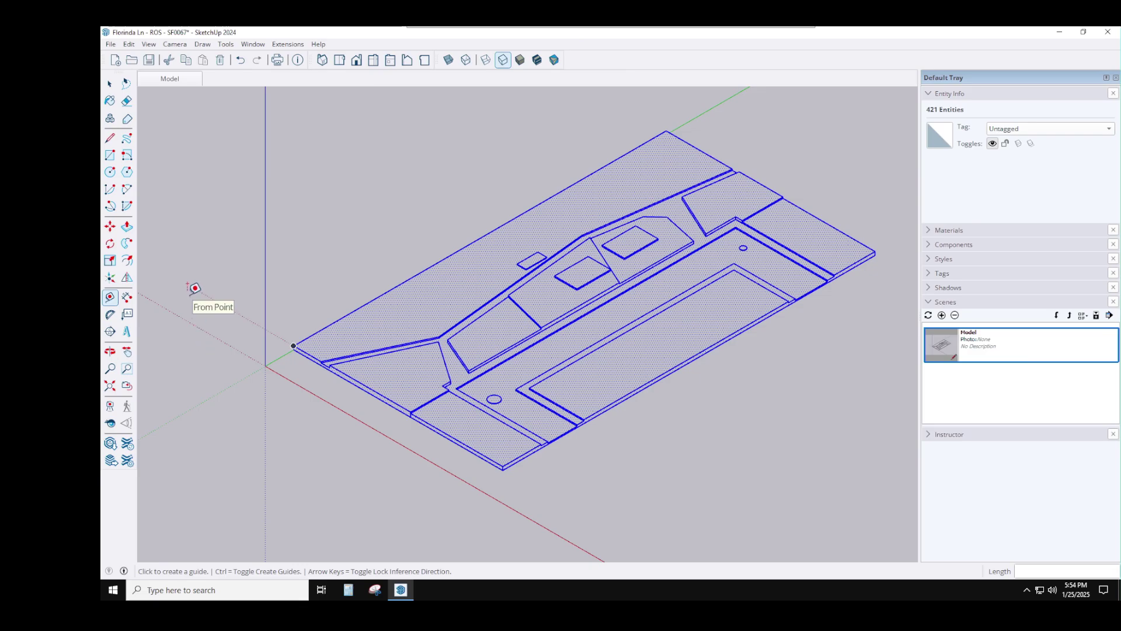
Step: Scale the whole model vertically by a factor of 8, keeping its underside fixed, and clear the selection
left_click(109, 260)
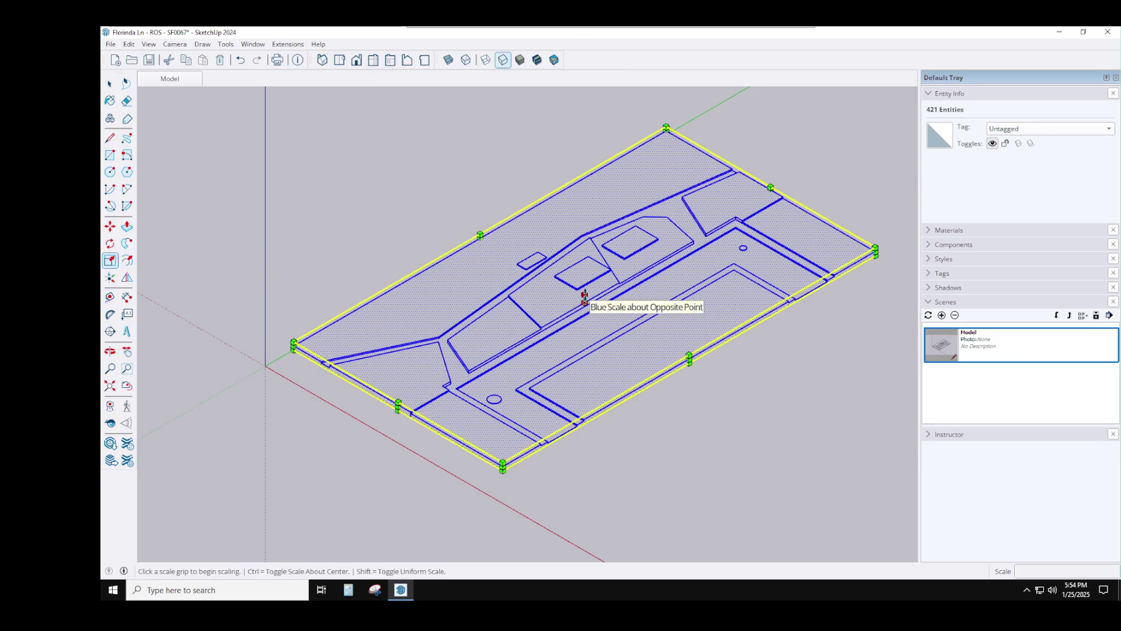
left_click(584, 296)
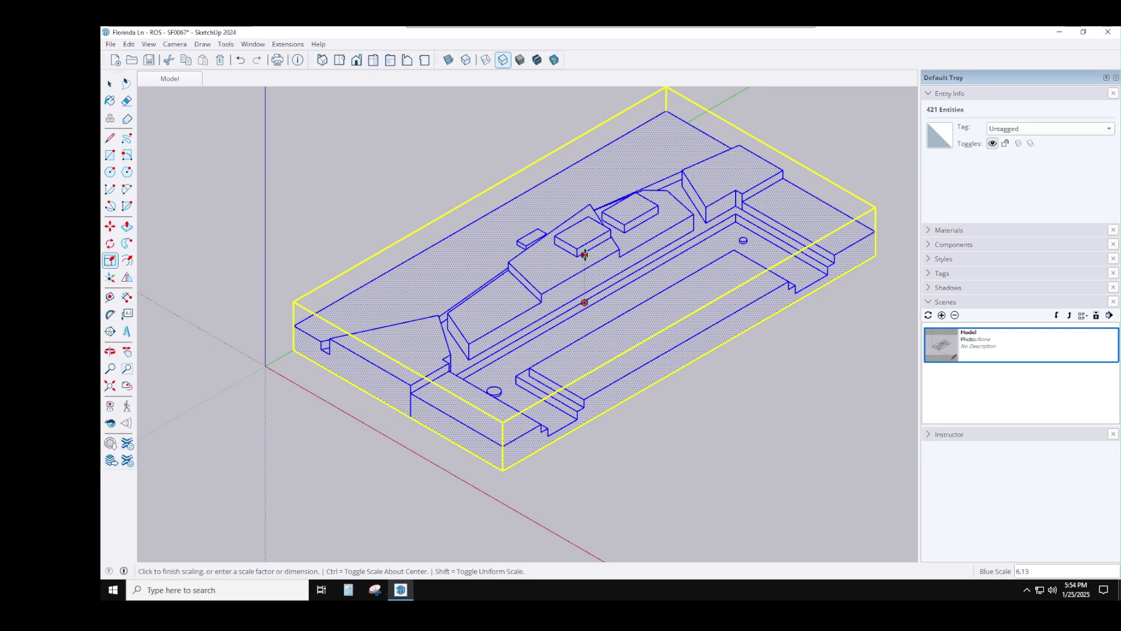
type("8")
key("Return")
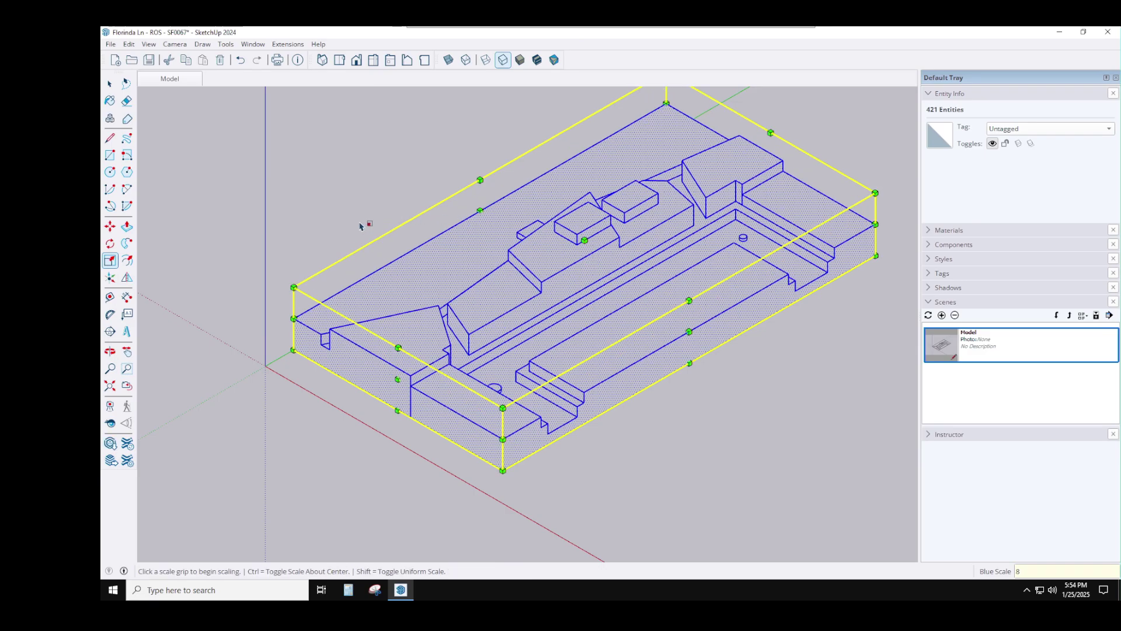
left_click(322, 232)
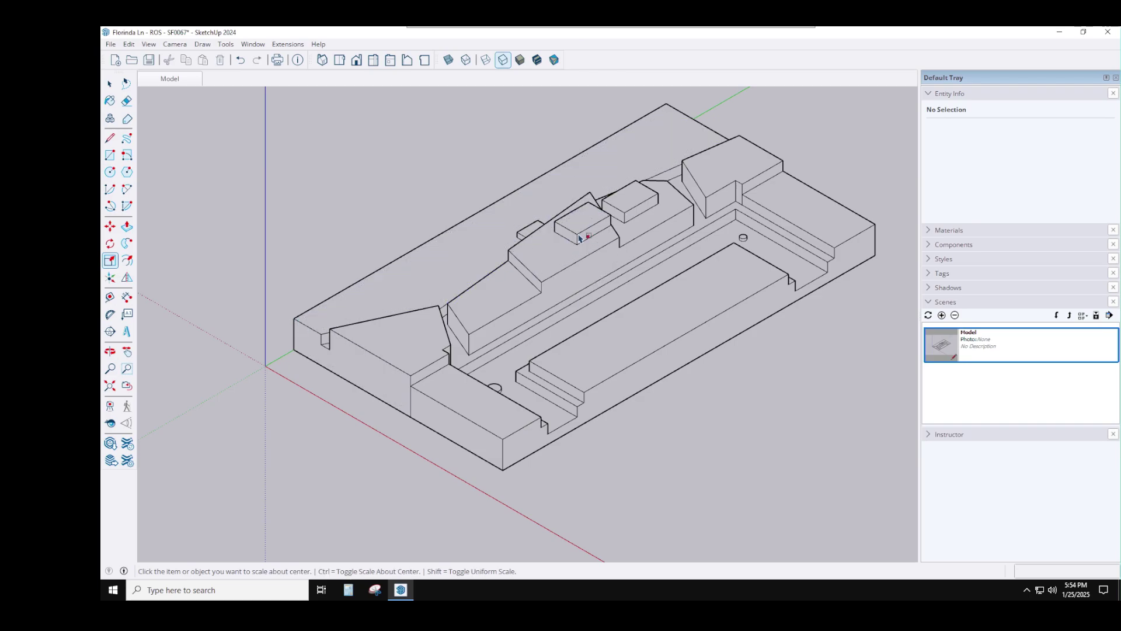
Step: Check the height of the corner edge nearest the origin with a temporary dimension, and undo the vertical scaling
left_click(126, 297)
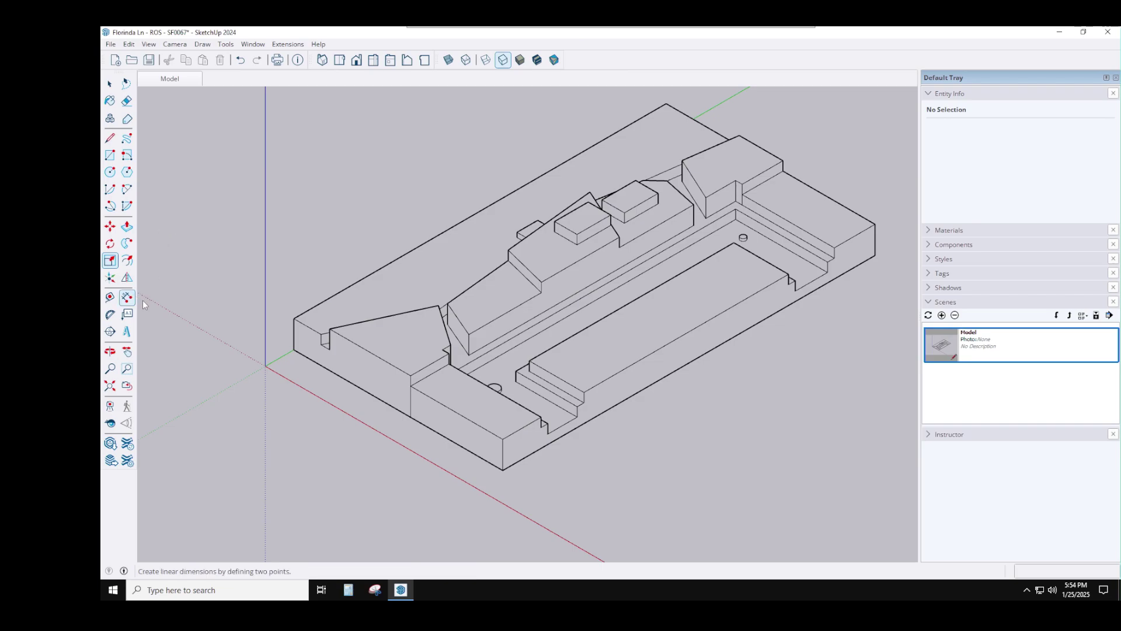
left_click(293, 349)
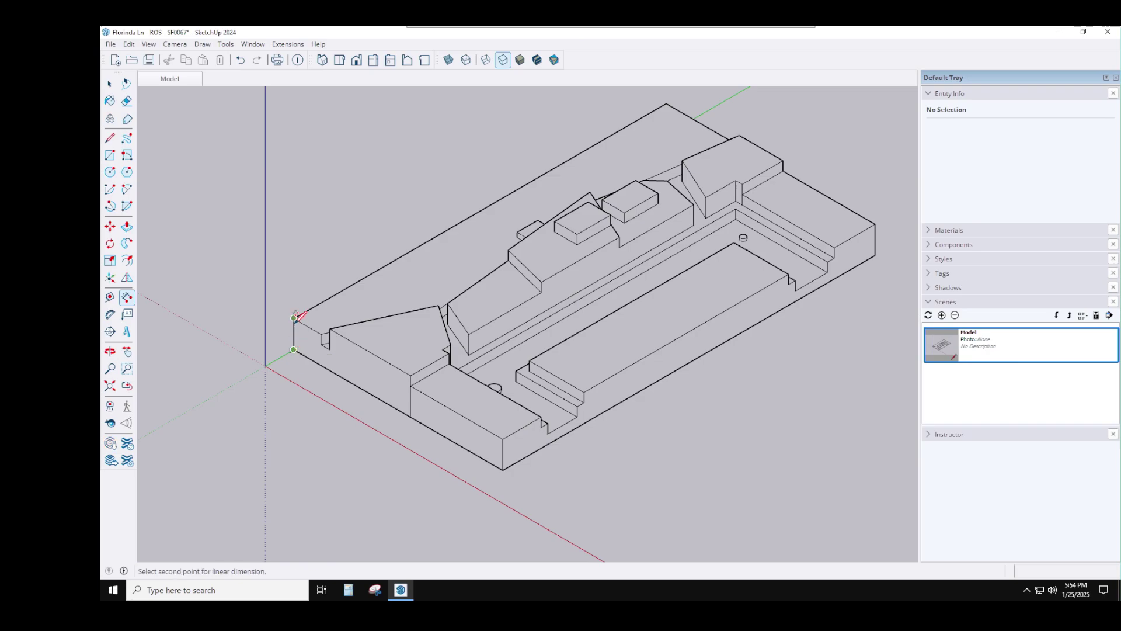
left_click(293, 317)
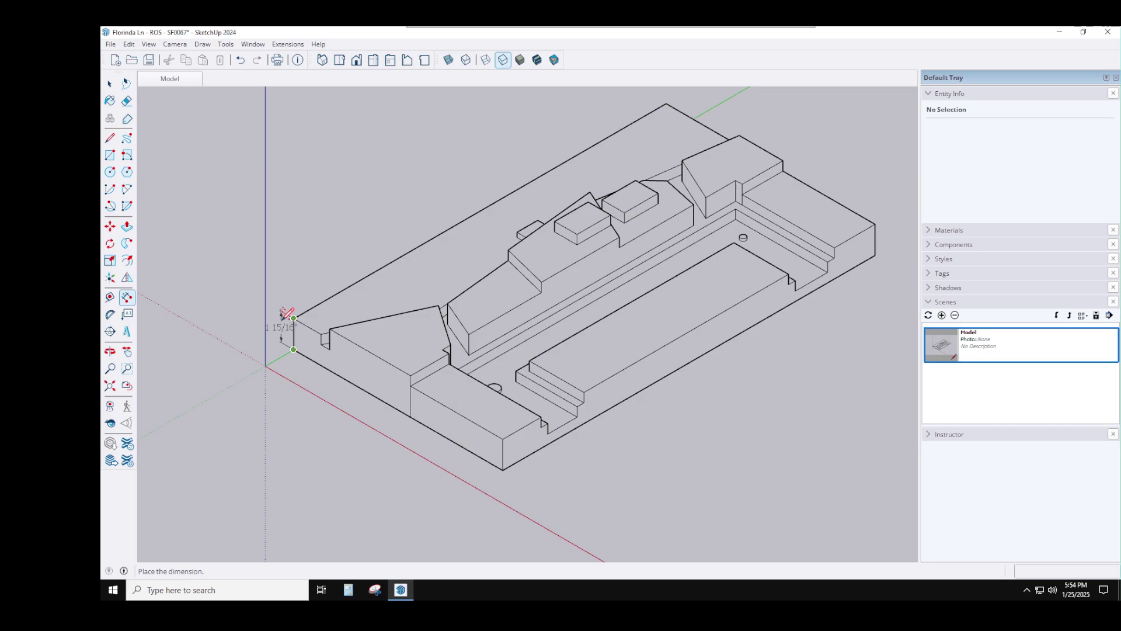
key("Escape")
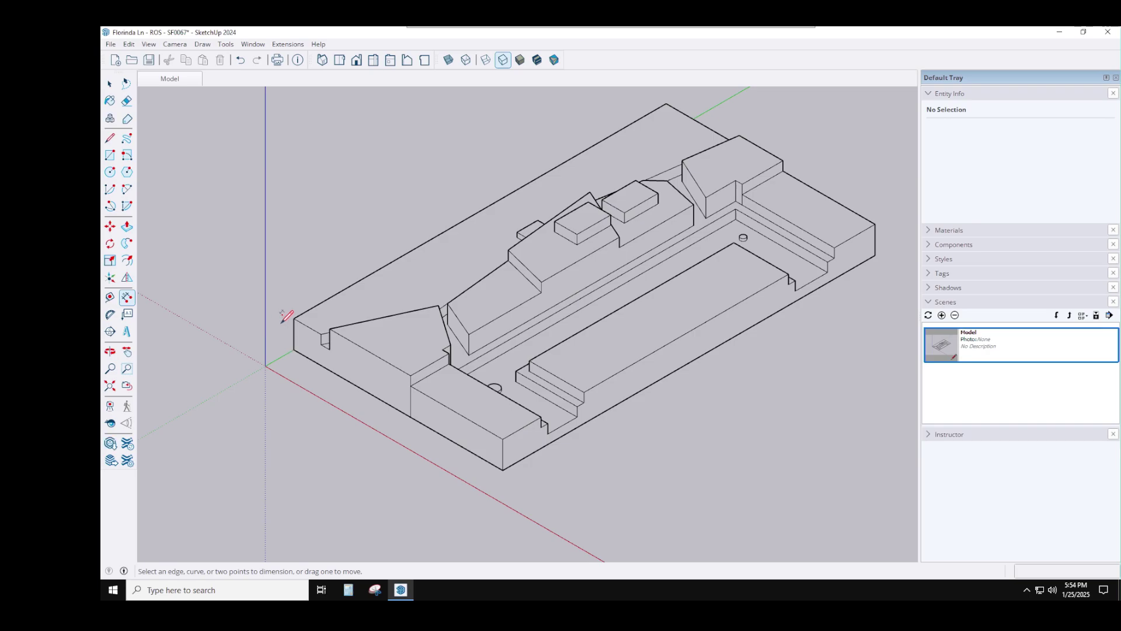
scroll(286, 316, "down", 3)
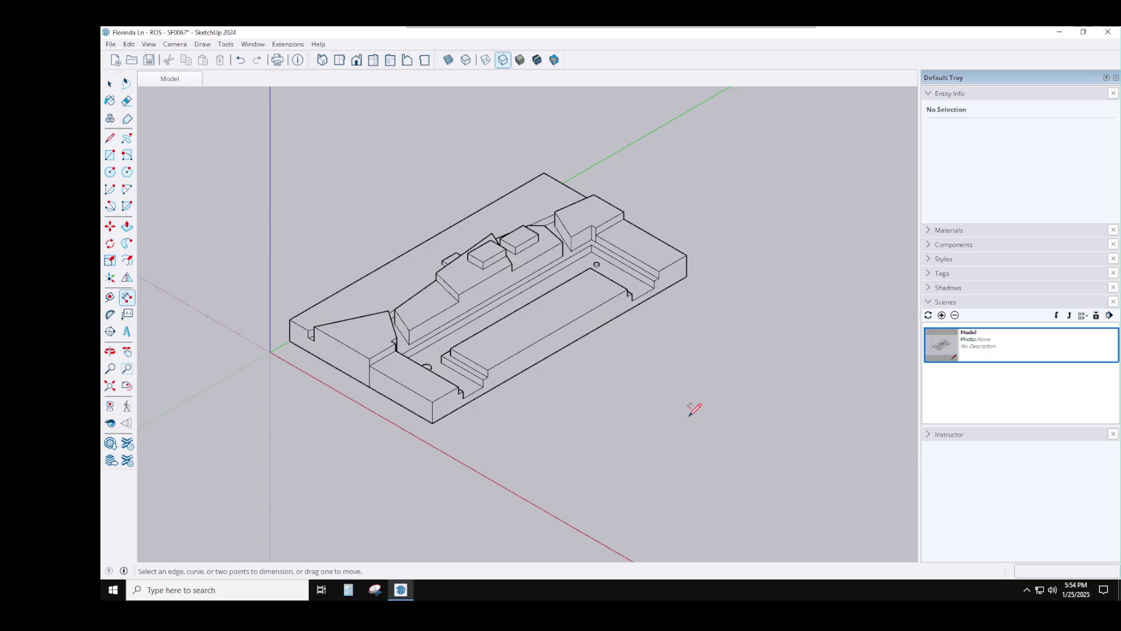
key("ctrl+z")
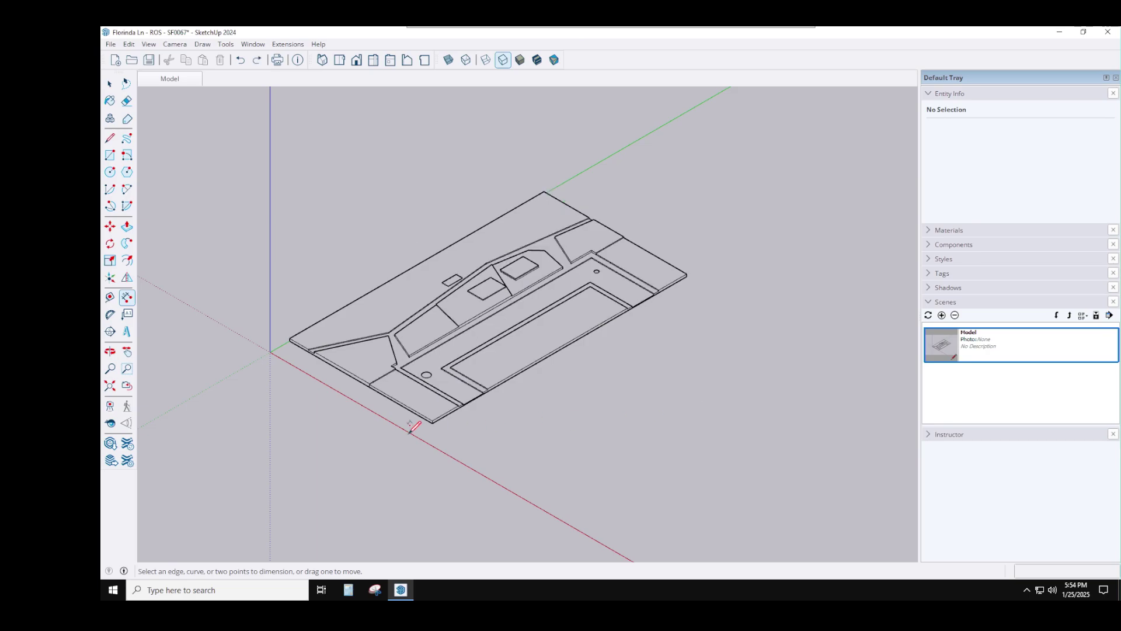
Step: Select the entire site model and scale it only vertically by a factor of 4, keeping its underside fixed
left_click(109, 83)
left_click_drag(239, 152, 711, 445)
left_click(110, 260)
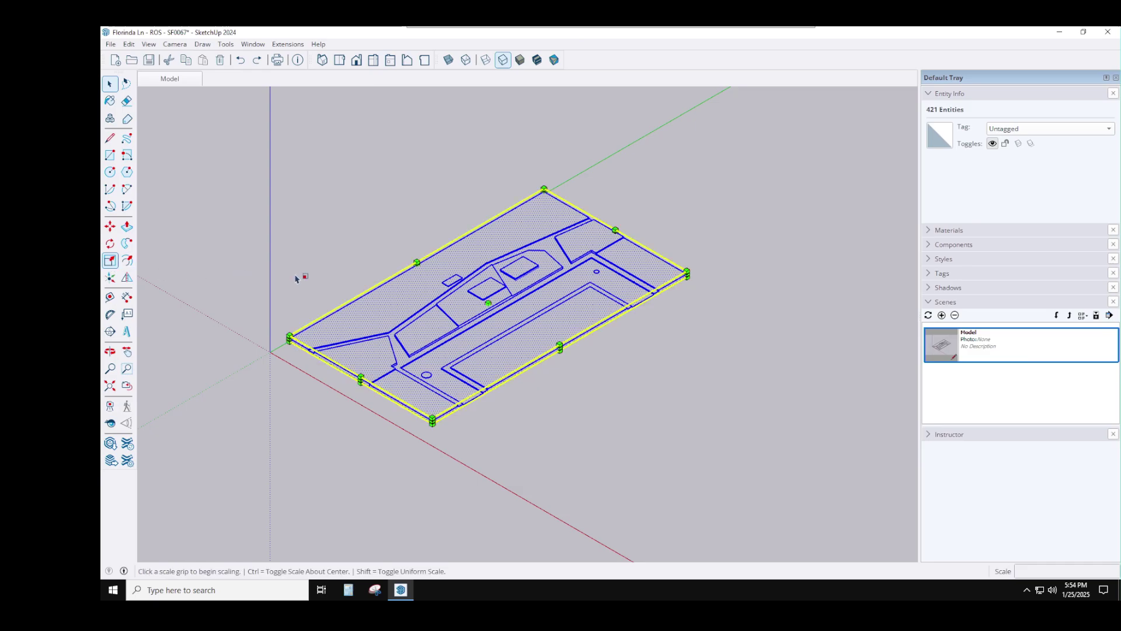
left_click(489, 305)
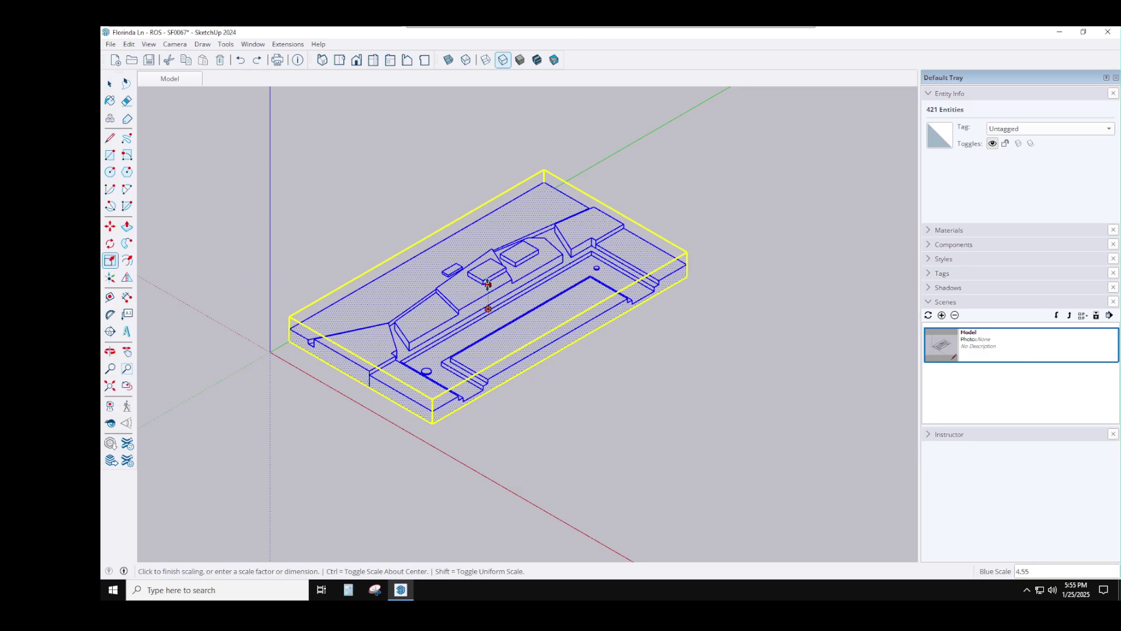
type("4")
key("Return")
left_click(298, 361)
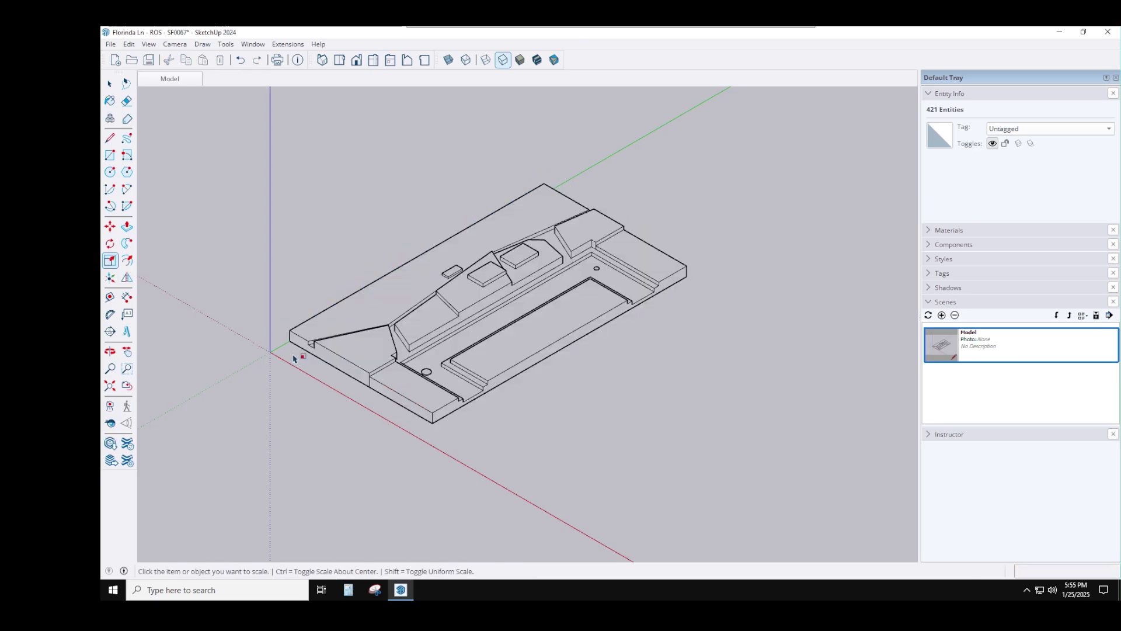
Step: Check the height of the vertical corner edge nearest the origin with a temporary dimension, without placing it
scroll(295, 355, "up", 10)
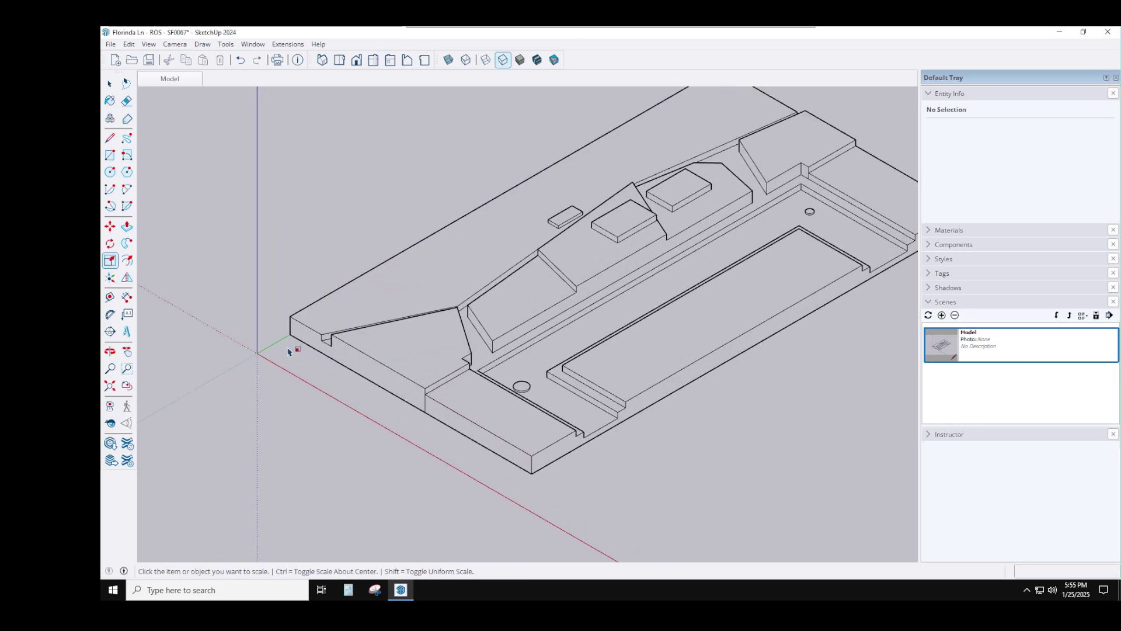
left_click(127, 297)
left_click(292, 317)
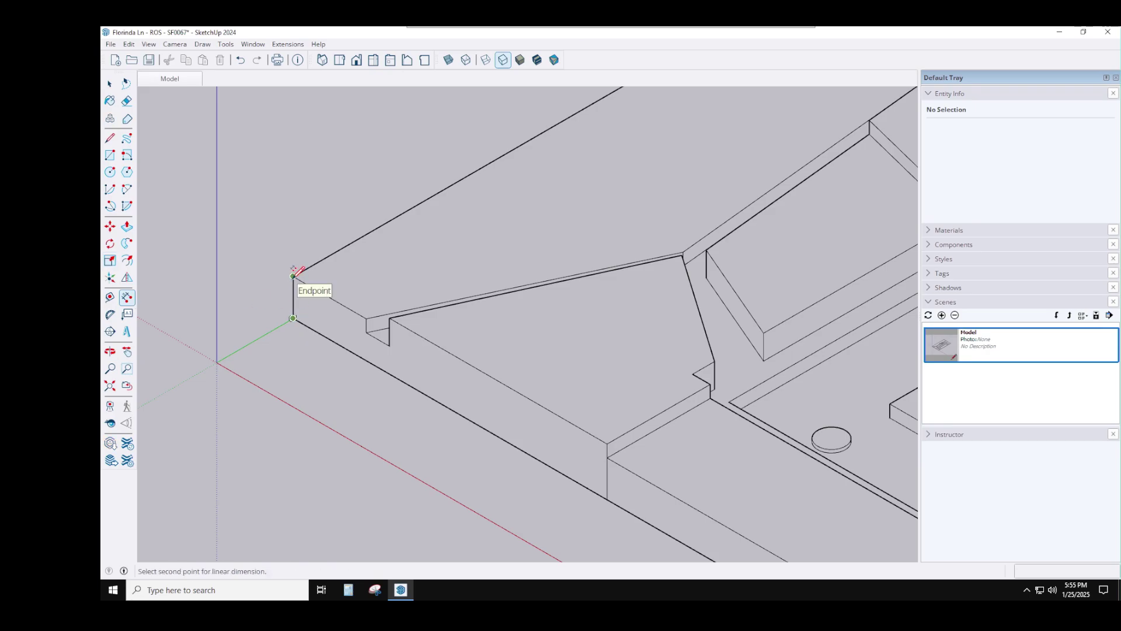
left_click(294, 275)
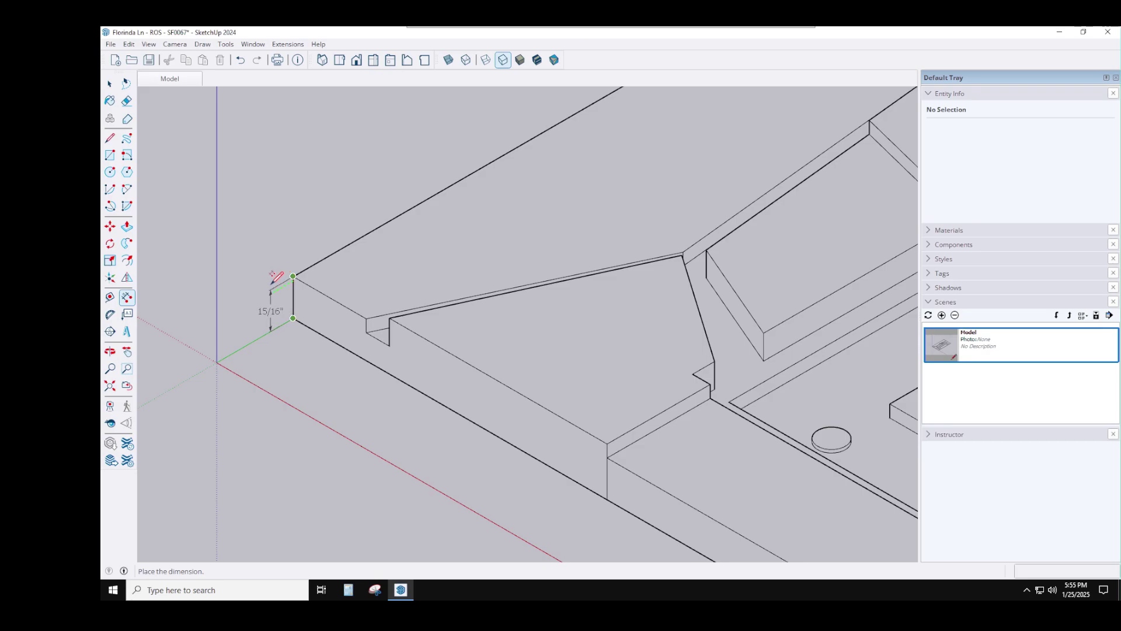
scroll(275, 277, "down", 2)
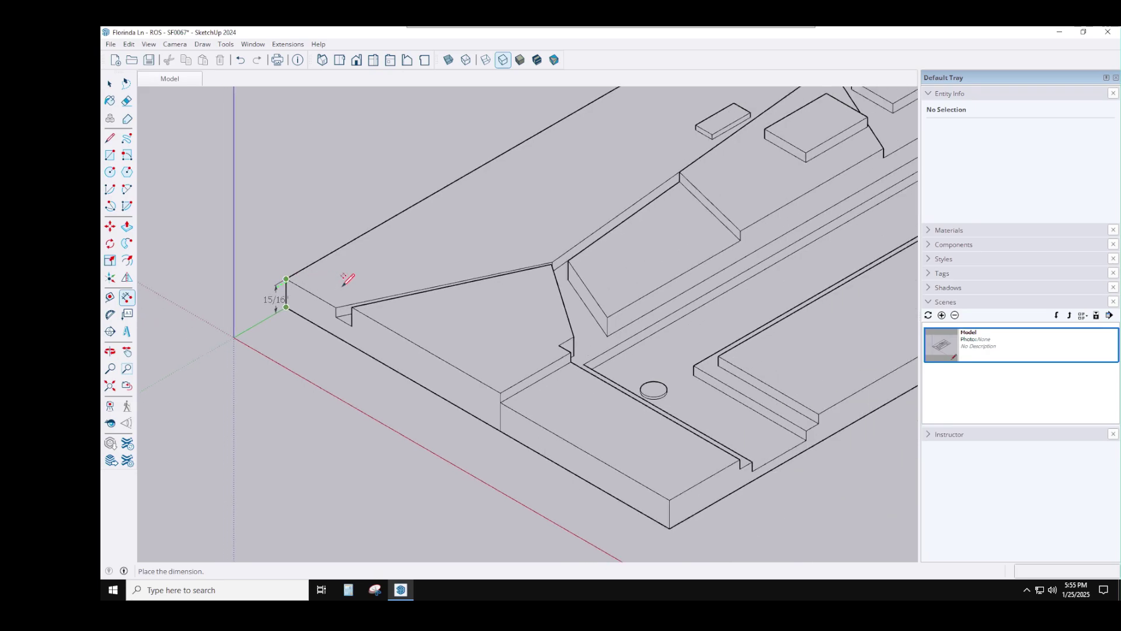
key("Escape")
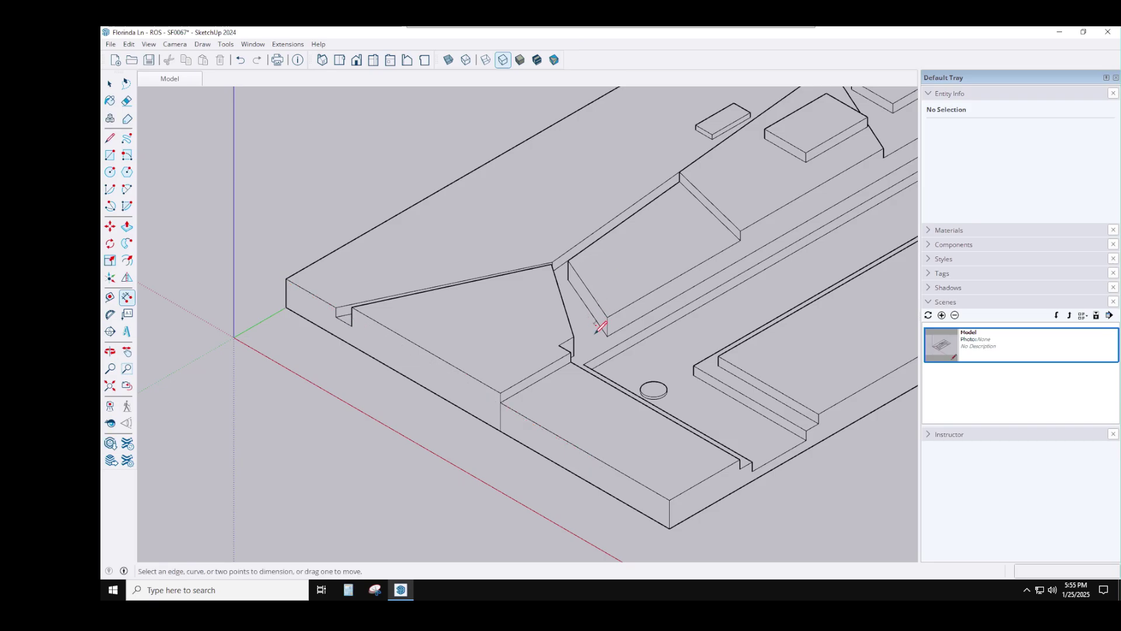
Step: Save the vertically exaggerated site model to its current file
scroll(601, 320, "down", 5)
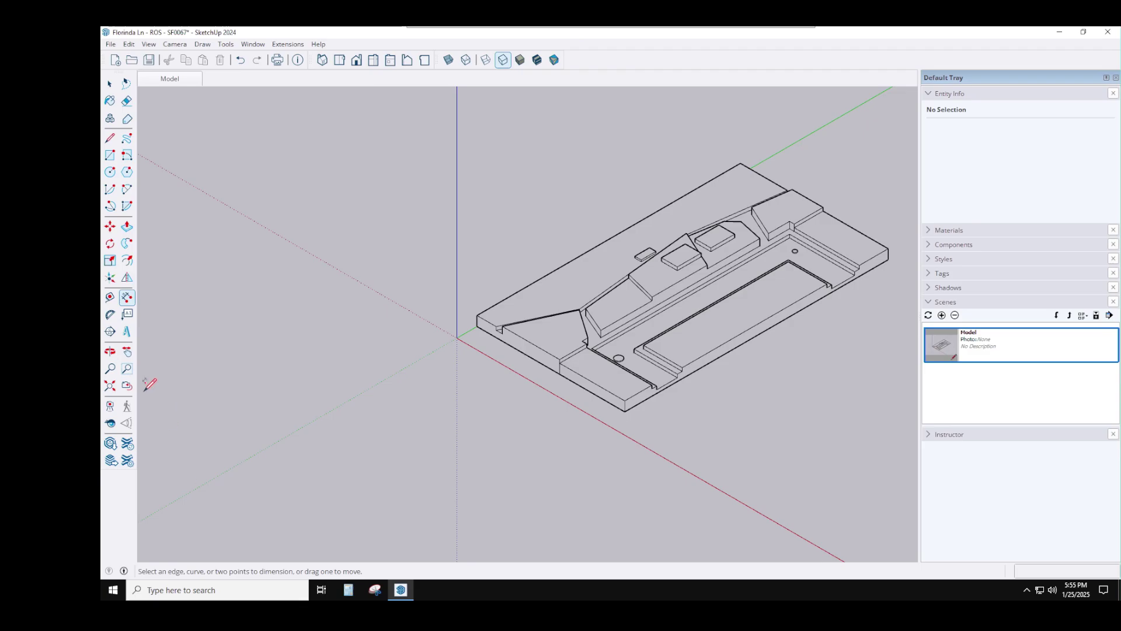
left_click(149, 60)
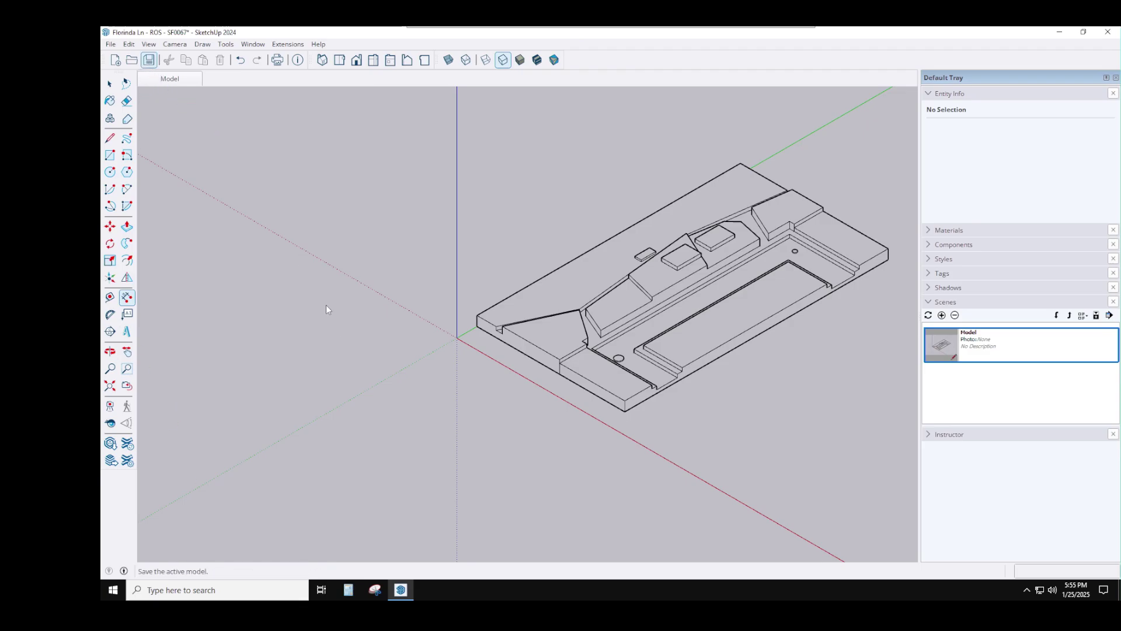
mouse_move(400, 590)
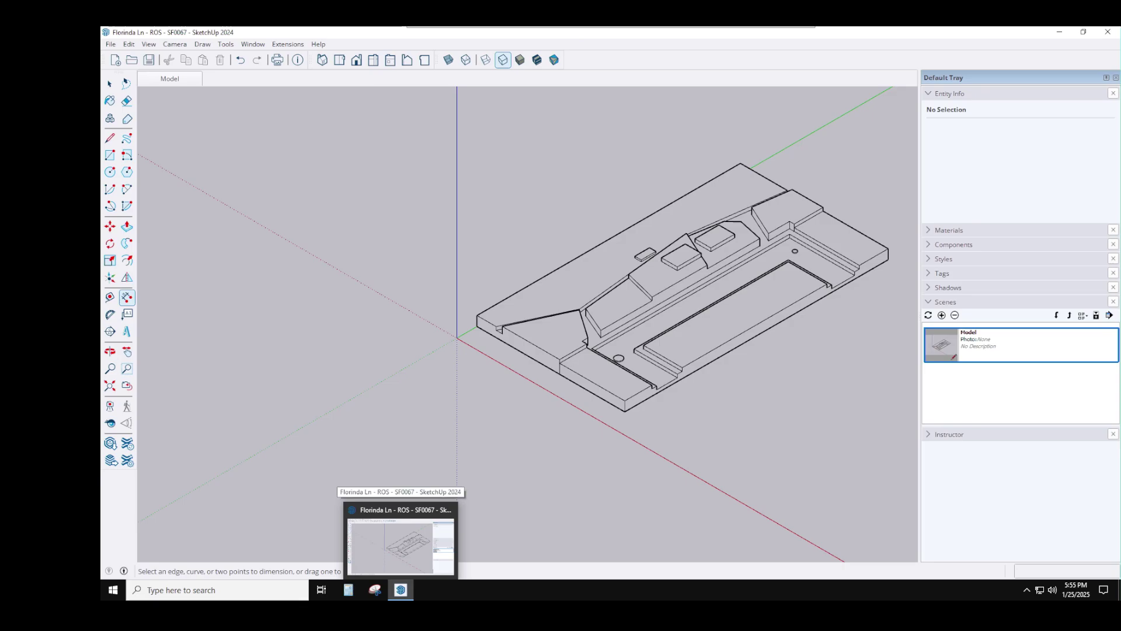